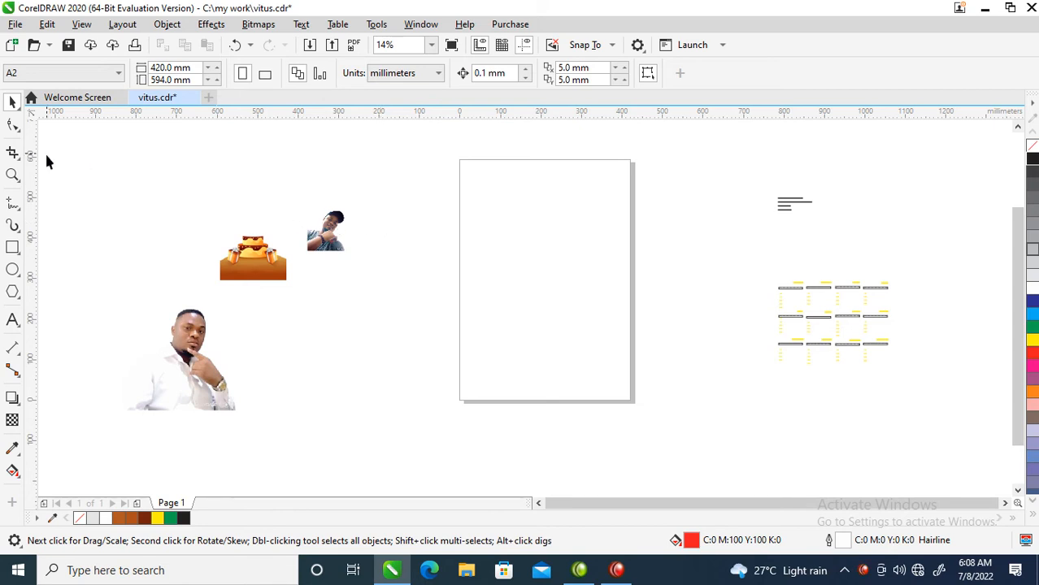
Step: Set the page size to A3 and cover it with a page-sized rectangle filled white
click(118, 73)
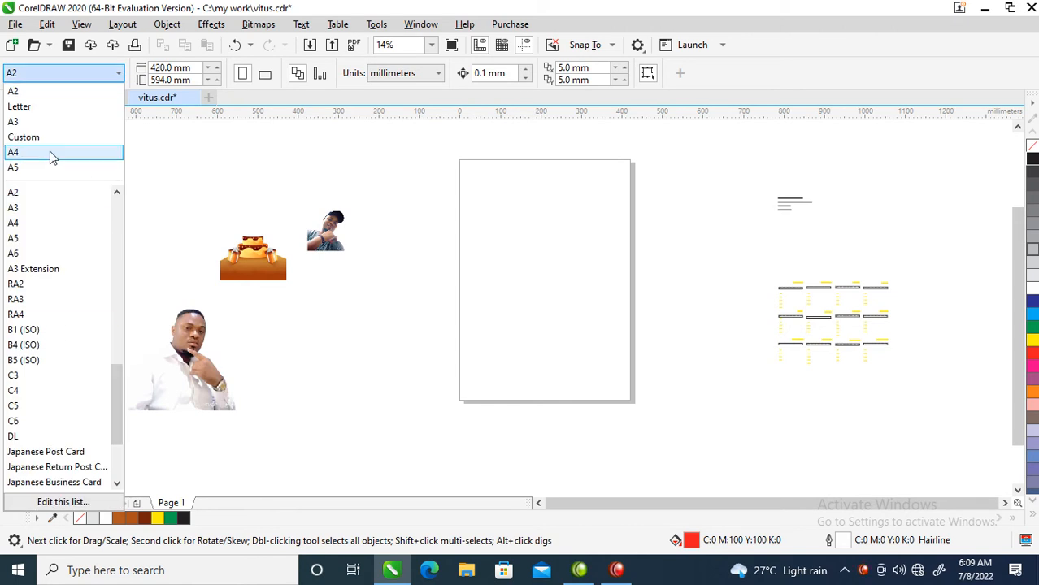
click(24, 121)
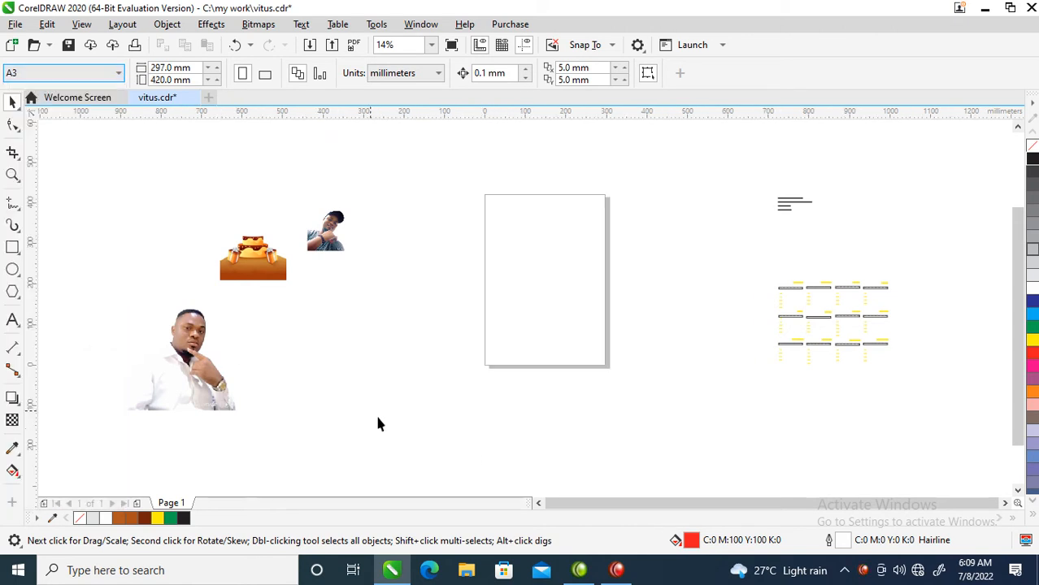
double_click(13, 249)
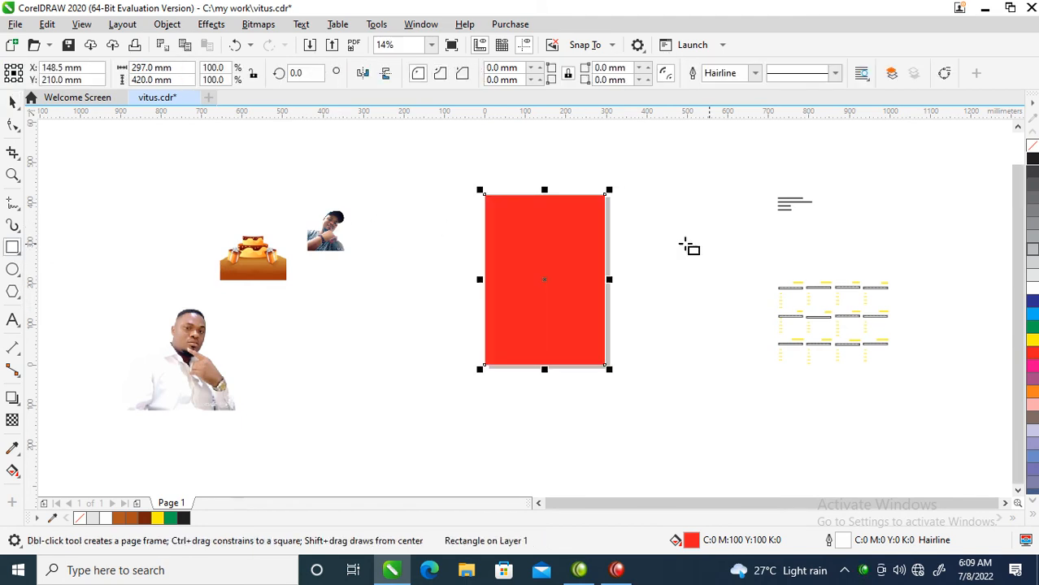
key(space)
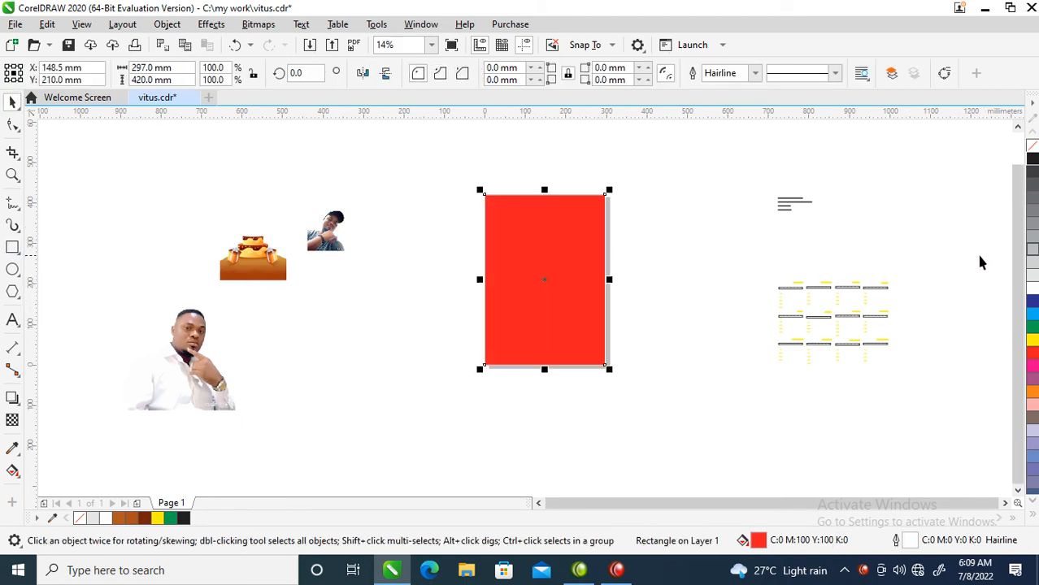
click(1031, 288)
Step: Move the photo of the man in the white shirt closer to the page
drag(176, 366, 352, 356)
click(533, 252)
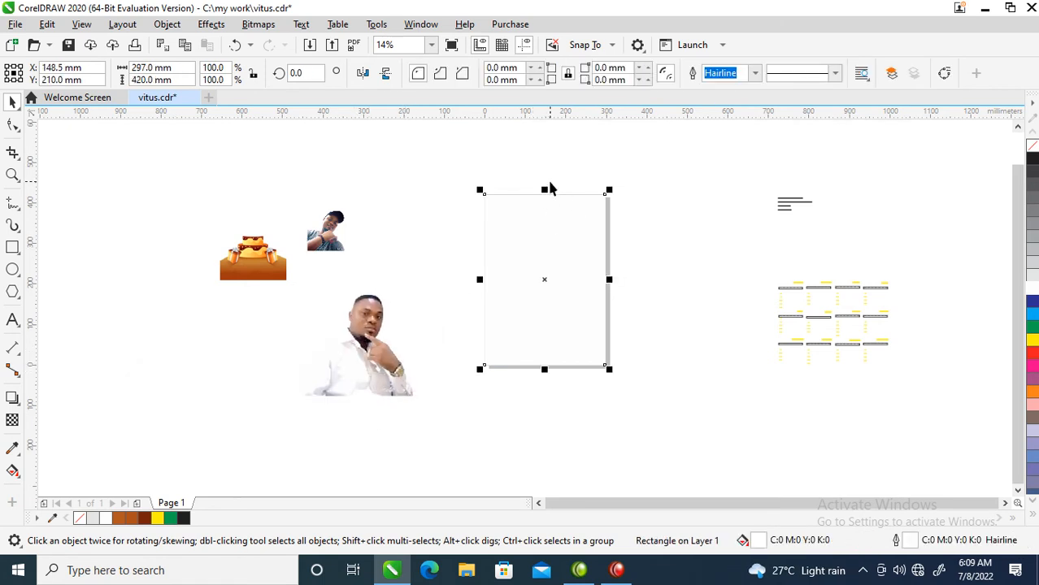
drag(544, 192, 538, 276)
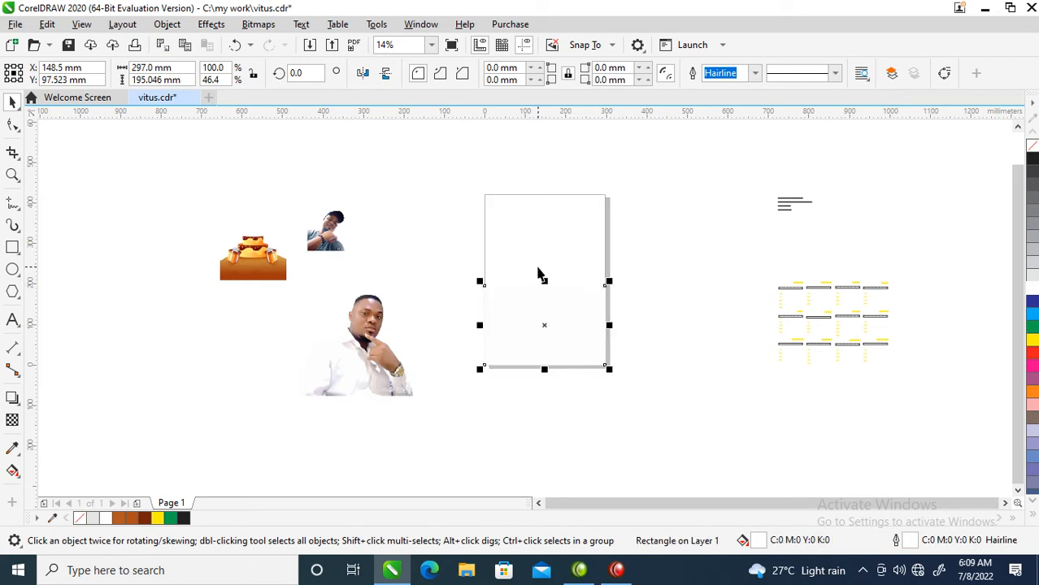
key(ctrl+z)
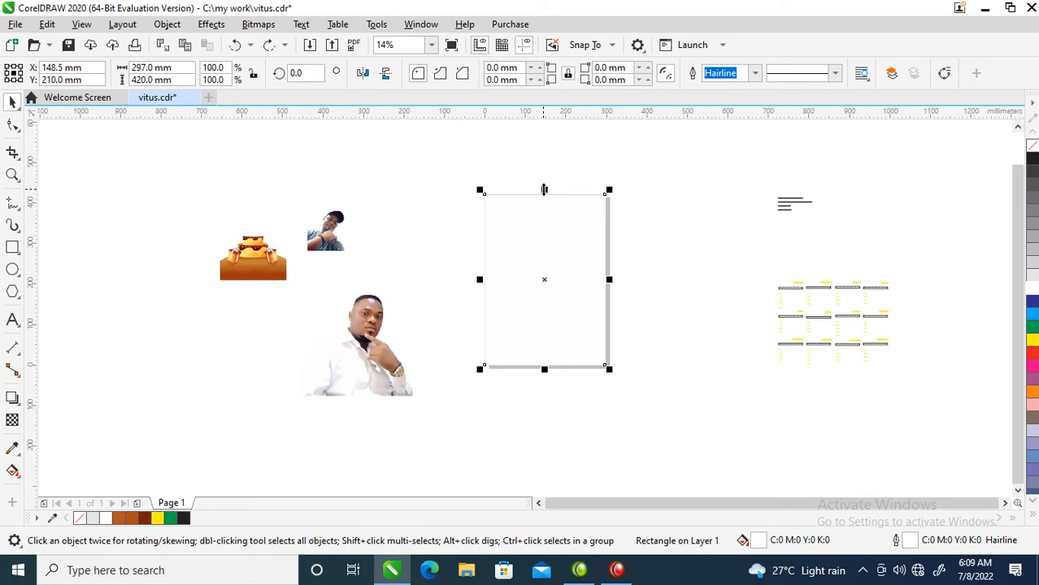
Step: Make a copy of the white rectangle shortened from the top to about 242 mm high, and give it a black outline
drag(544, 189, 543, 262)
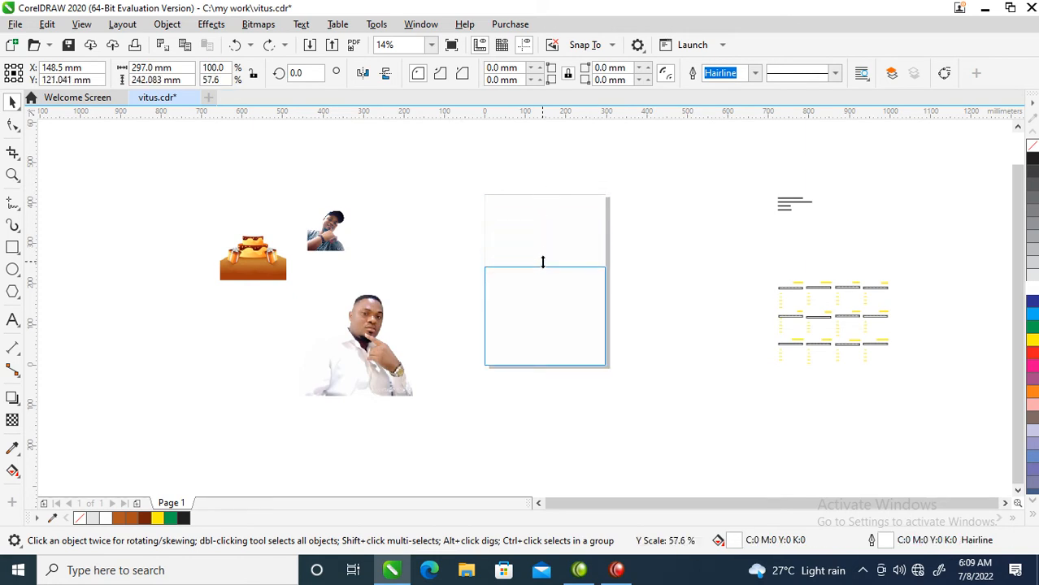
drag(543, 262, 544, 262)
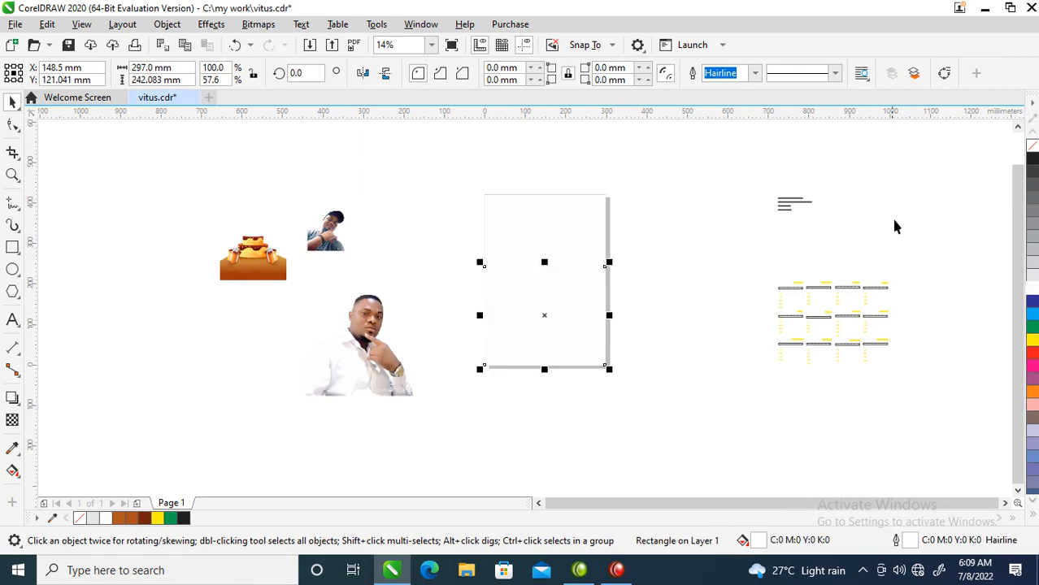
right_click(1032, 165)
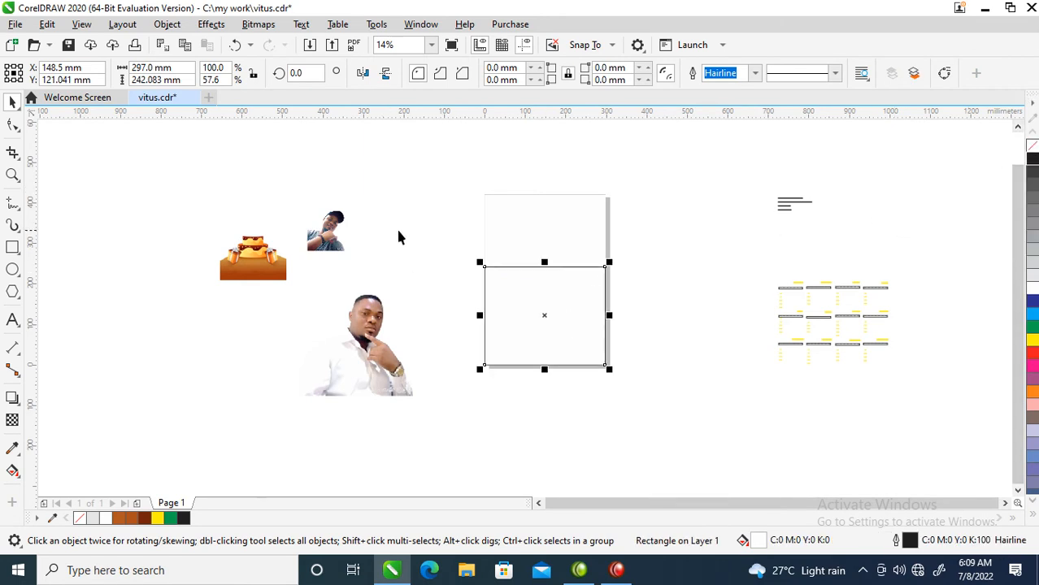
Step: Convert the shorter rectangle to curves and lower its upper-left corner node to about 165 mm above the page bottom
key(z)
drag(371, 170, 738, 395)
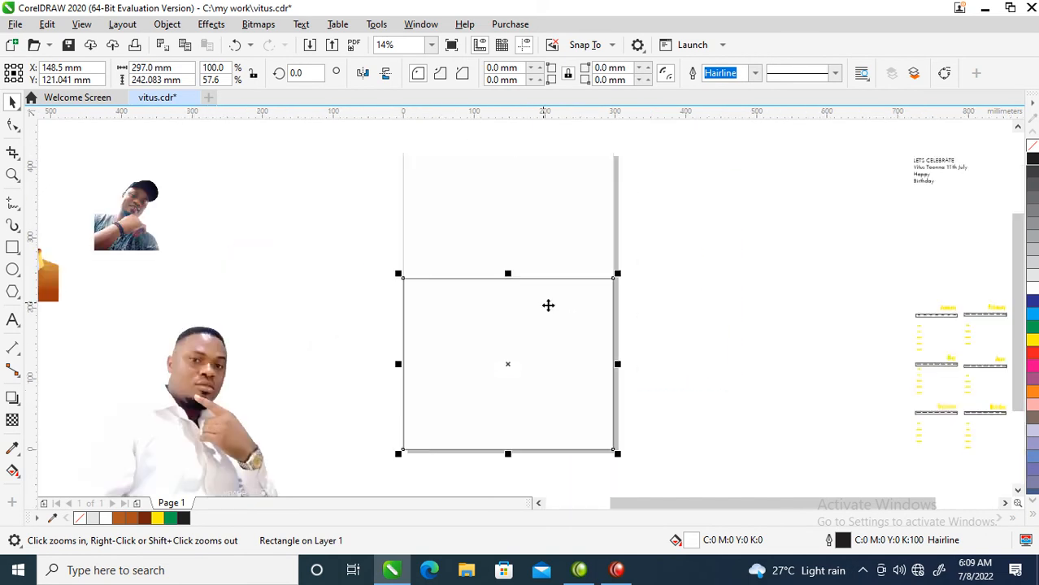
right_click(437, 302)
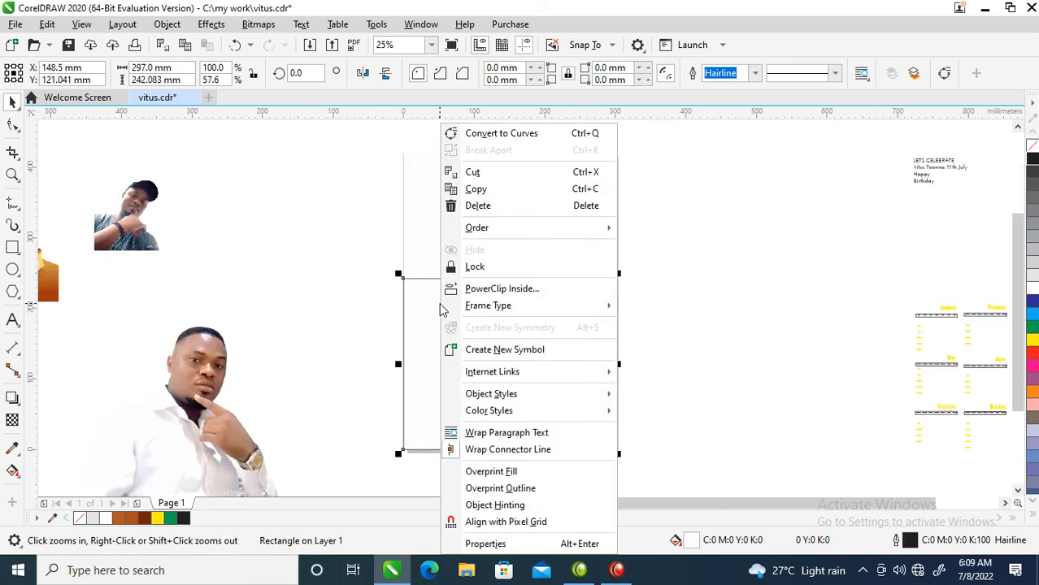
click(498, 137)
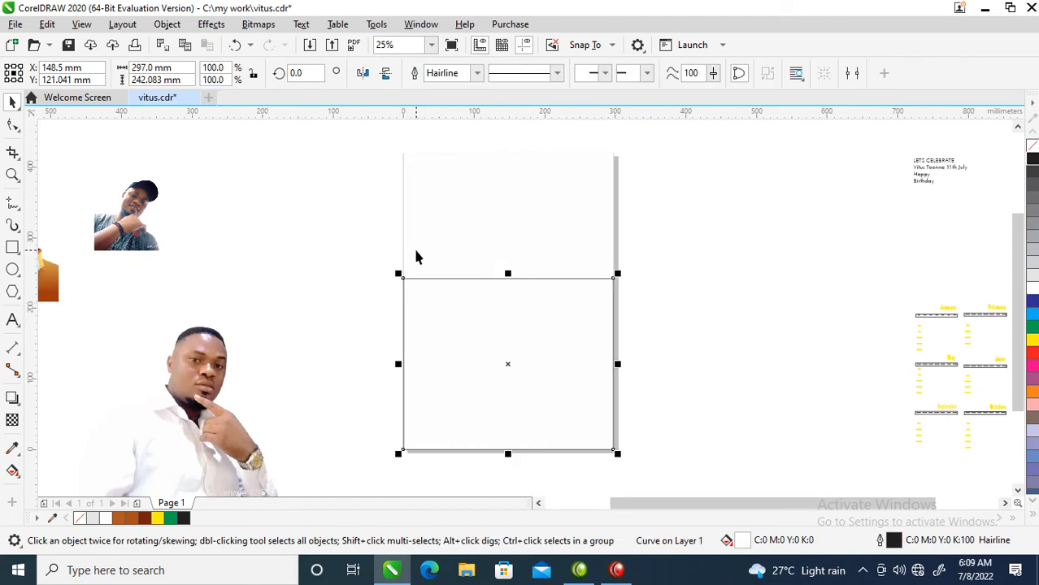
click(13, 124)
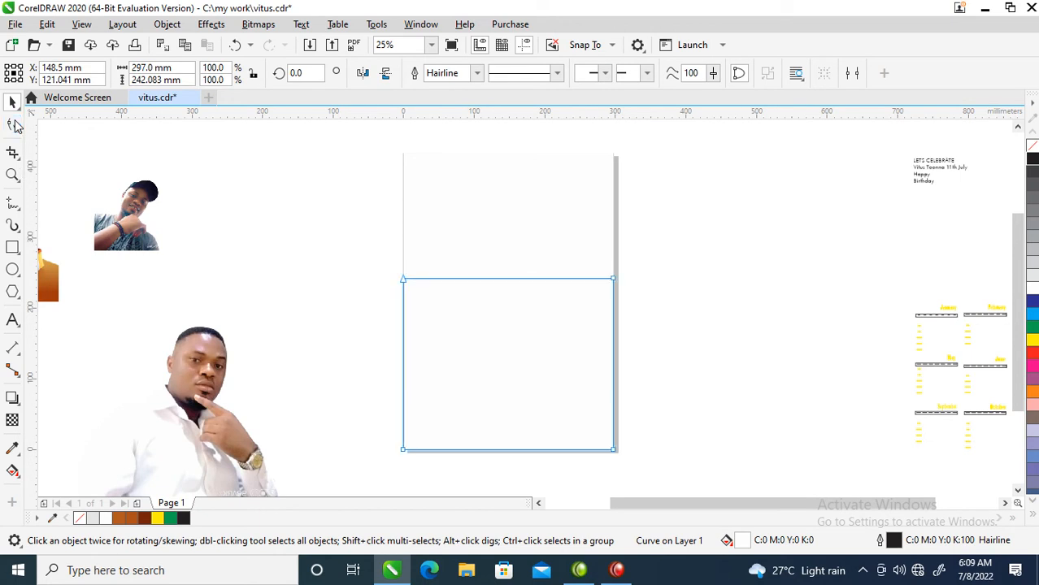
drag(406, 279, 411, 340)
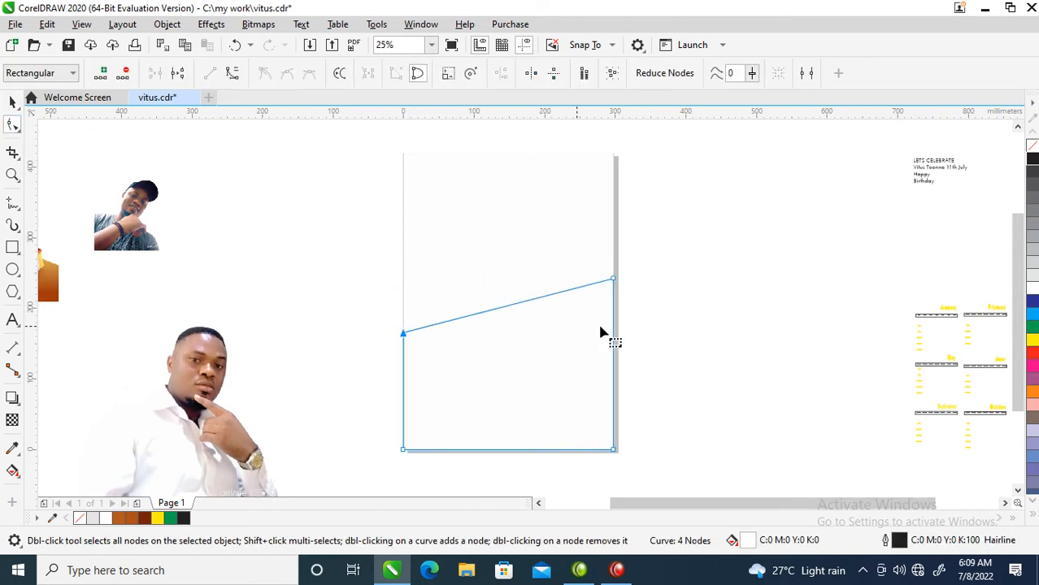
Step: Convert the sloping upper edge to a curve and bow it upward, making the shape about 251 mm high
right_click(513, 306)
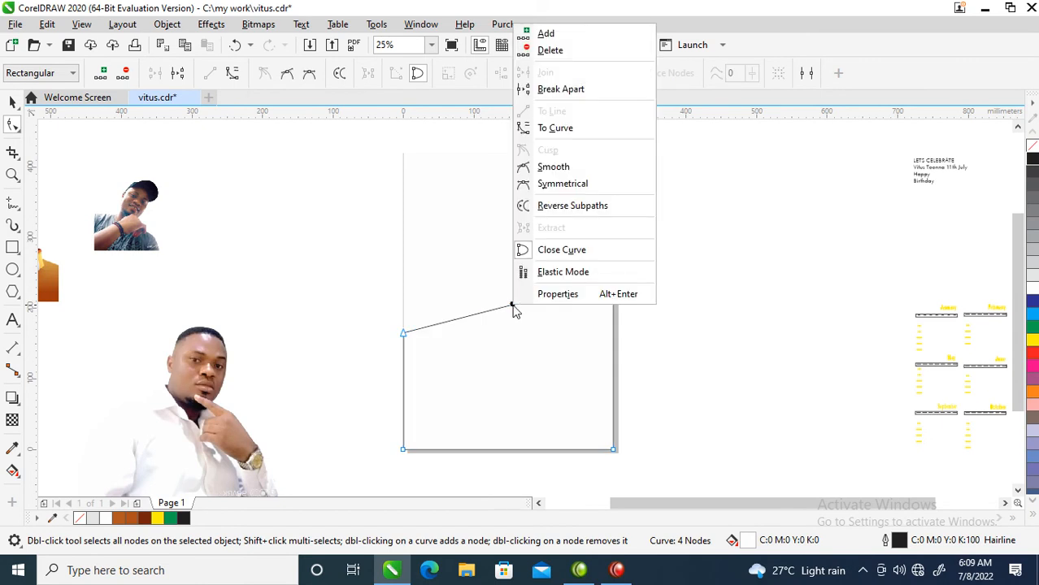
click(564, 130)
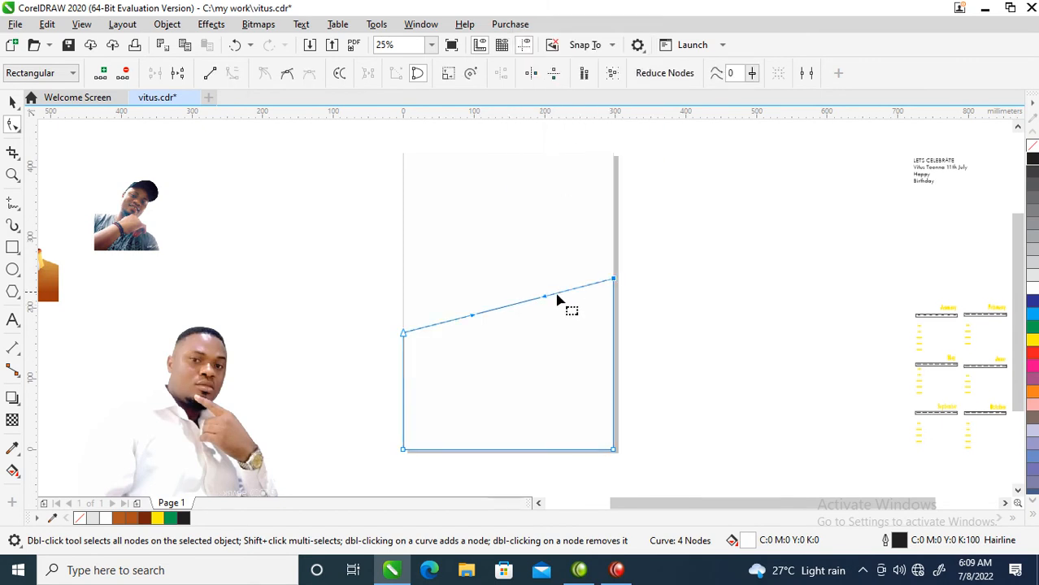
drag(522, 304, 507, 280)
key(space)
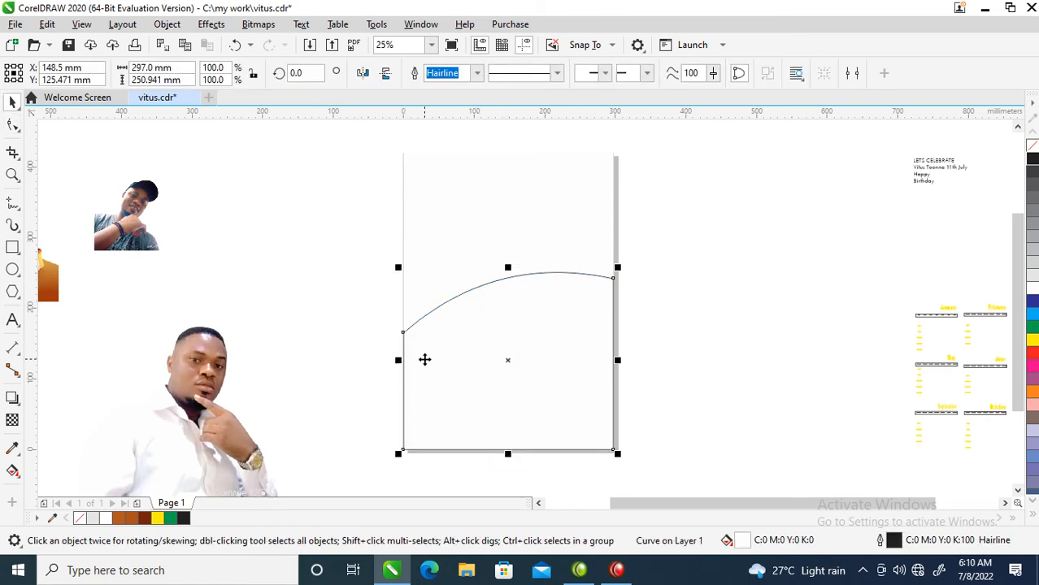
Step: Move the cake picture nearer the page and fill the curved shape with the brown #9E390D sampled from the picture's base
drag(49, 298, 316, 288)
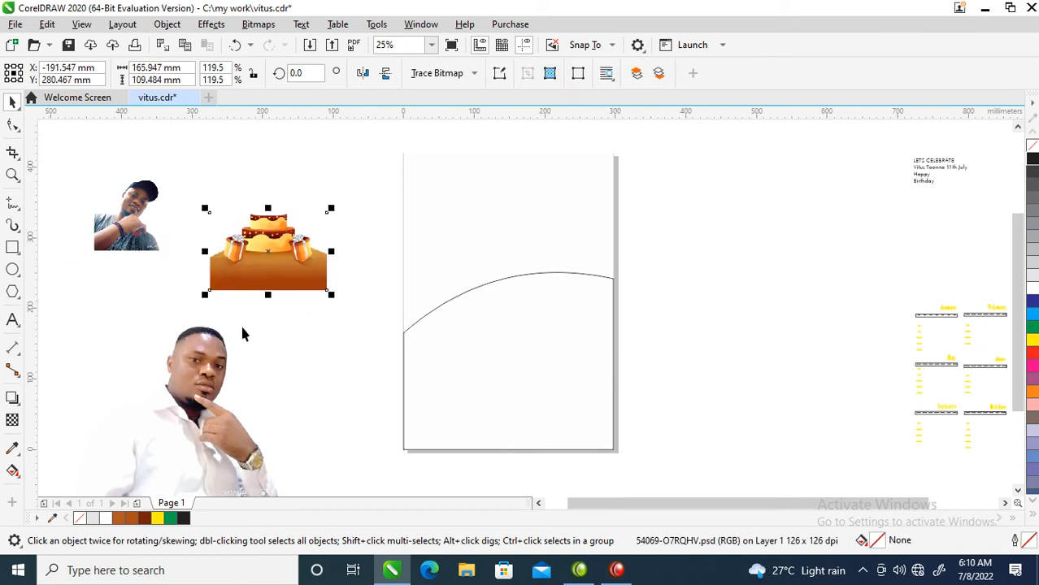
click(12, 448)
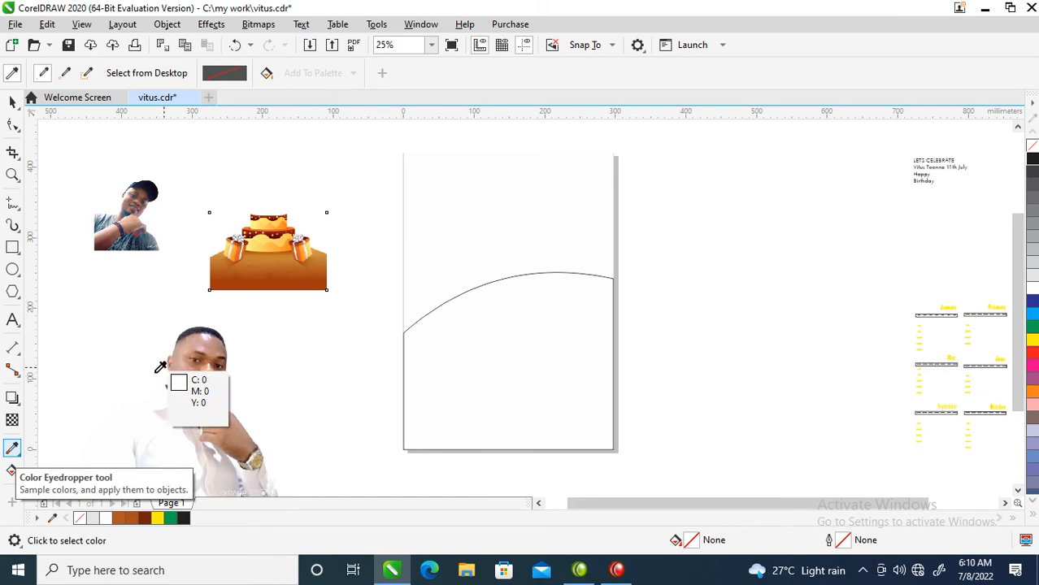
click(251, 283)
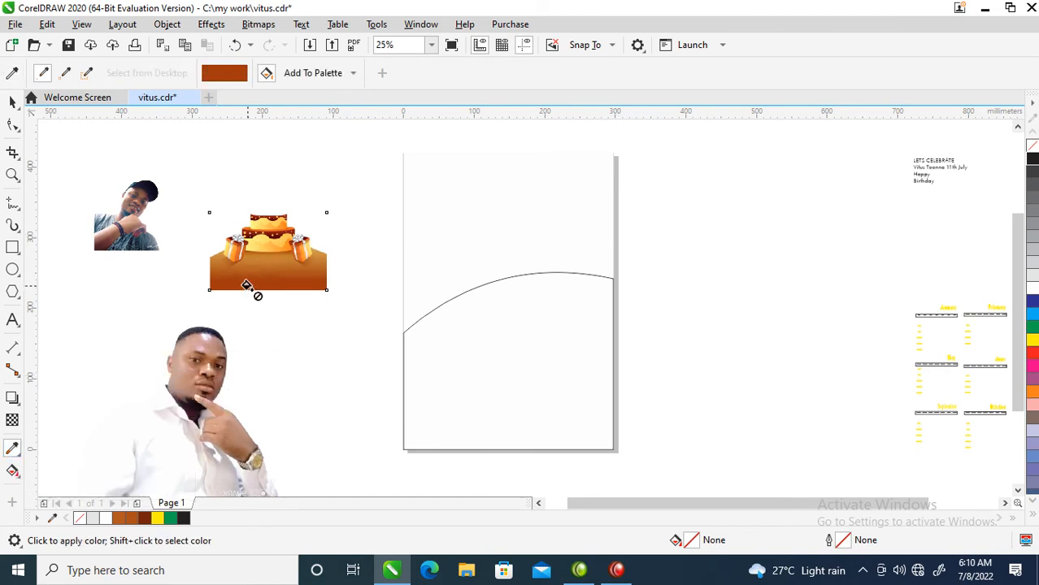
click(489, 341)
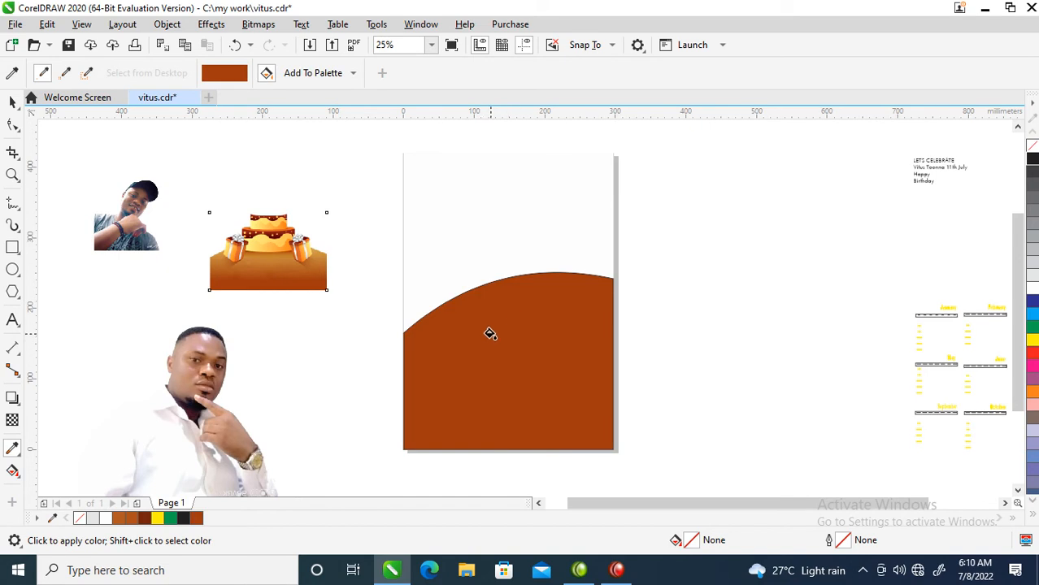
key(space)
Step: Apply a vertical fountain fill to the curved shape, from its brown at the top to dark brown #330F0F near the bottom
click(517, 321)
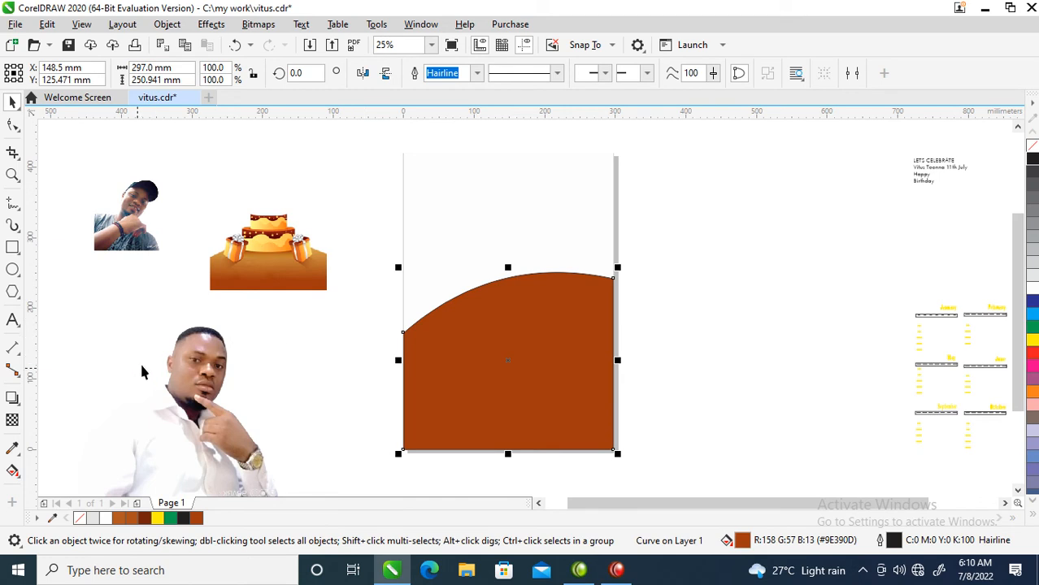
click(13, 399)
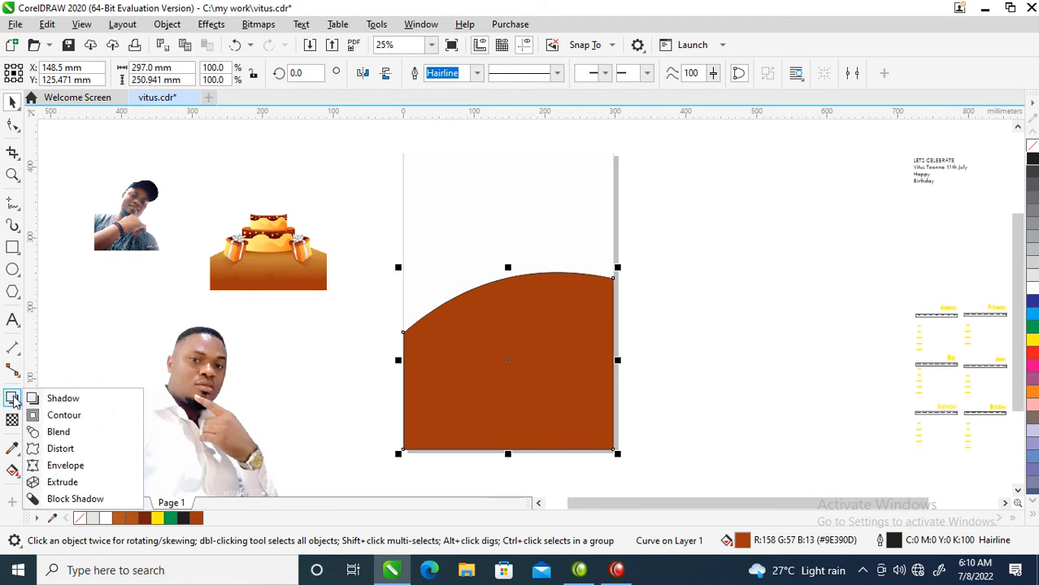
click(13, 472)
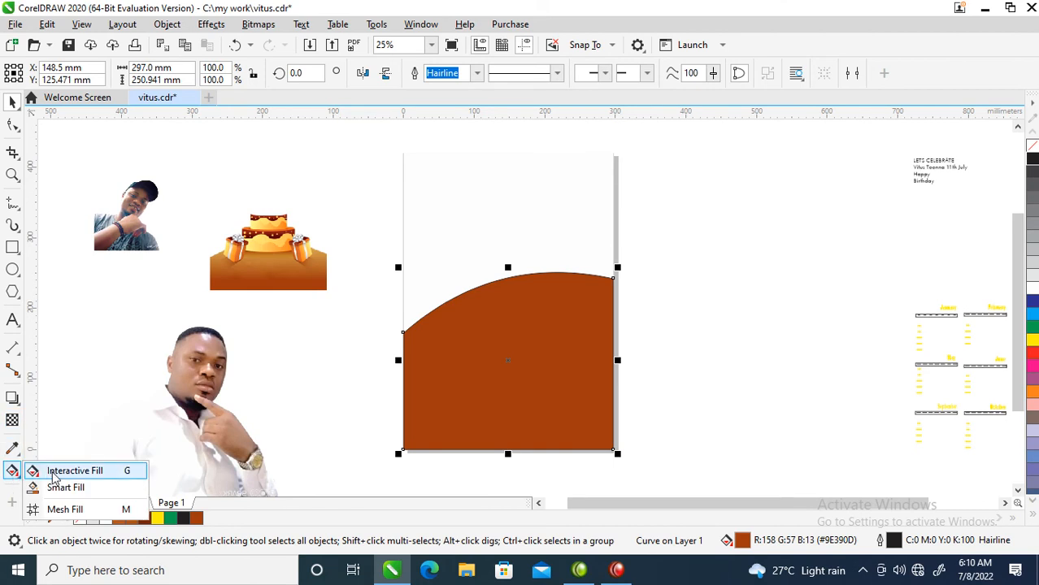
click(53, 477)
drag(510, 286, 518, 411)
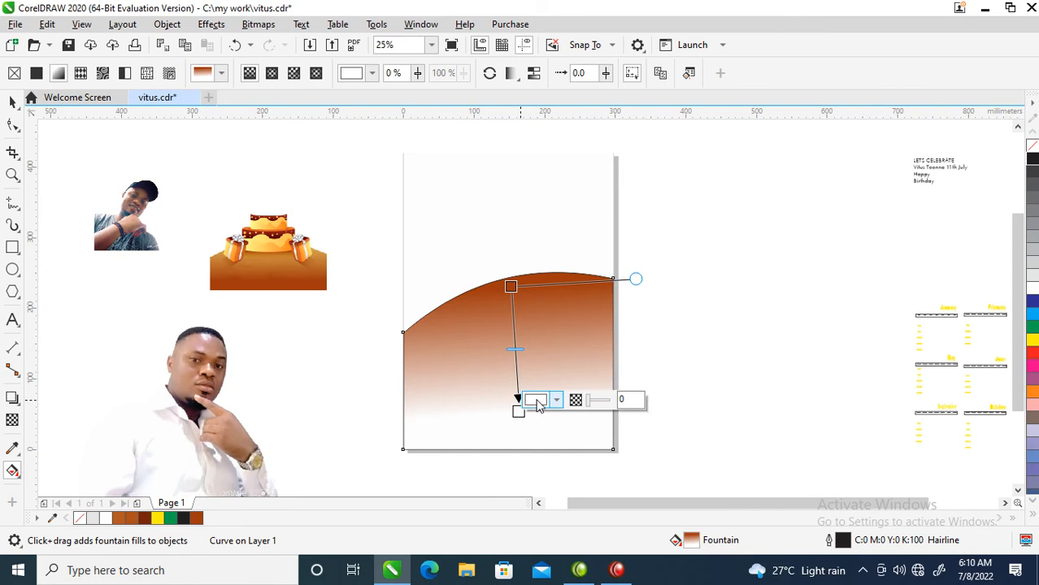
click(536, 401)
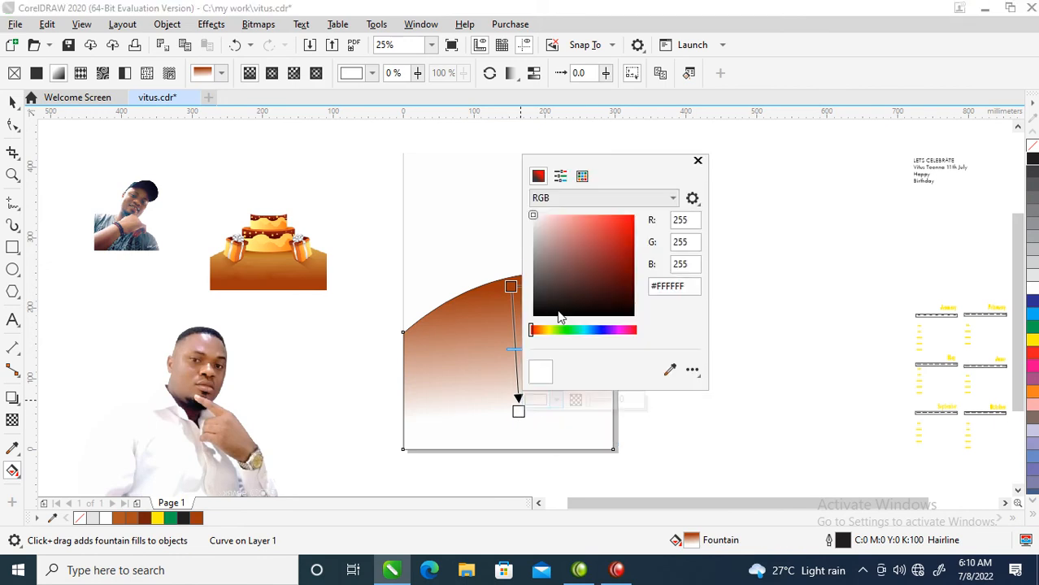
click(604, 297)
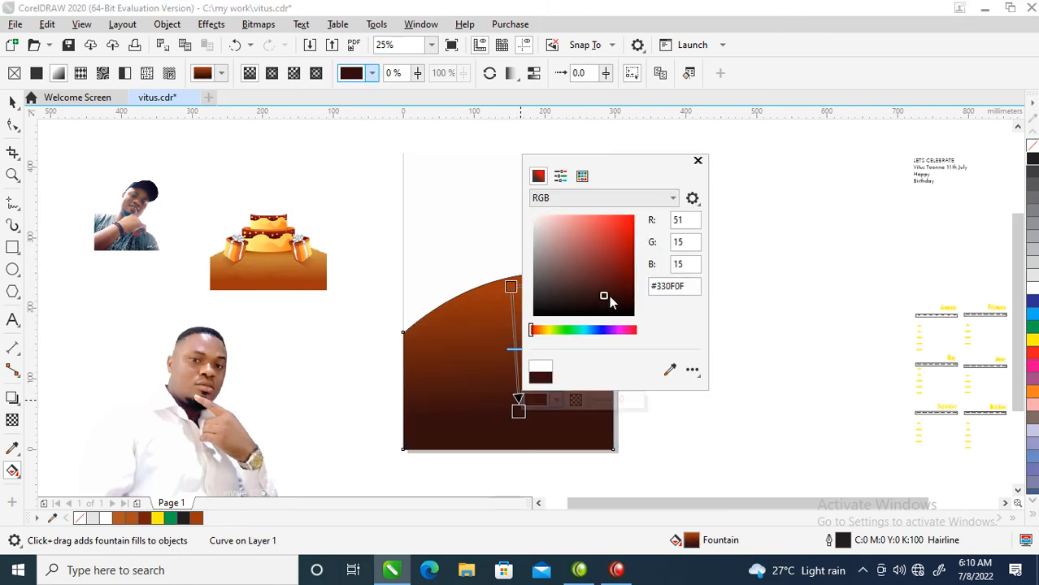
click(697, 161)
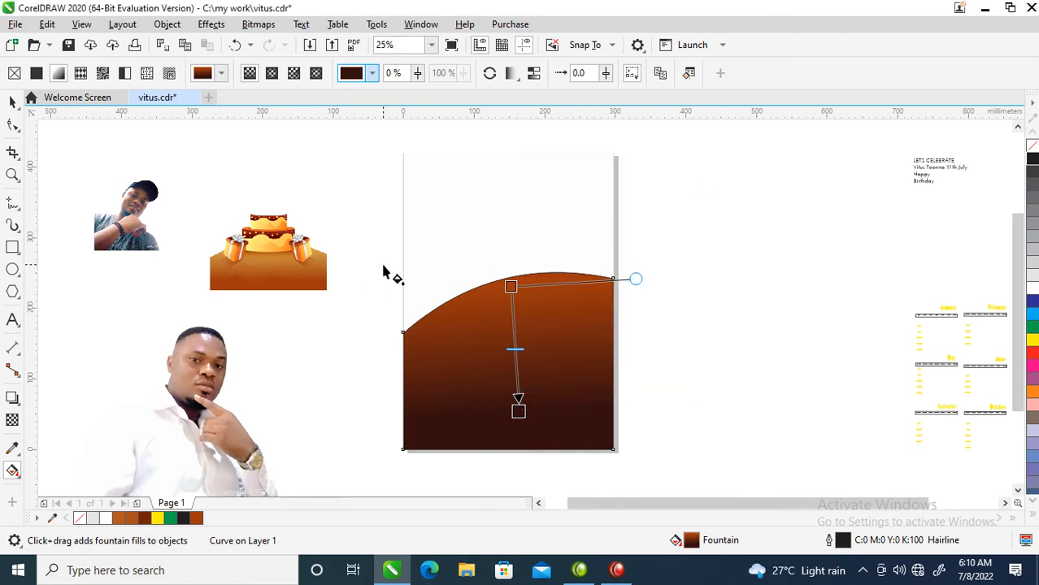
Step: Duplicate the gradient-filled shape about 212 mm to the right and mirror the copy horizontally
key(space)
drag(444, 354, 593, 358)
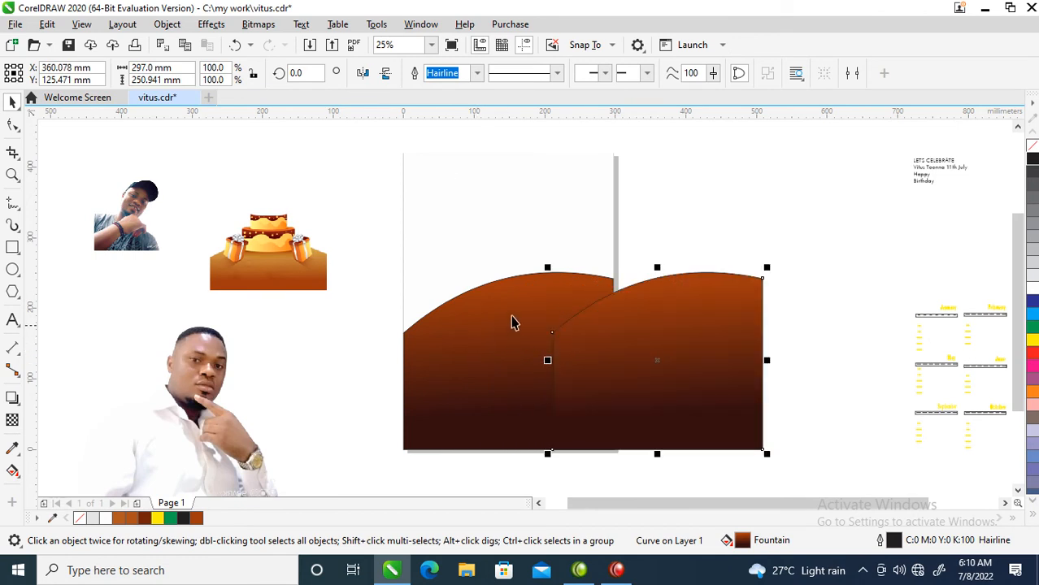
click(363, 76)
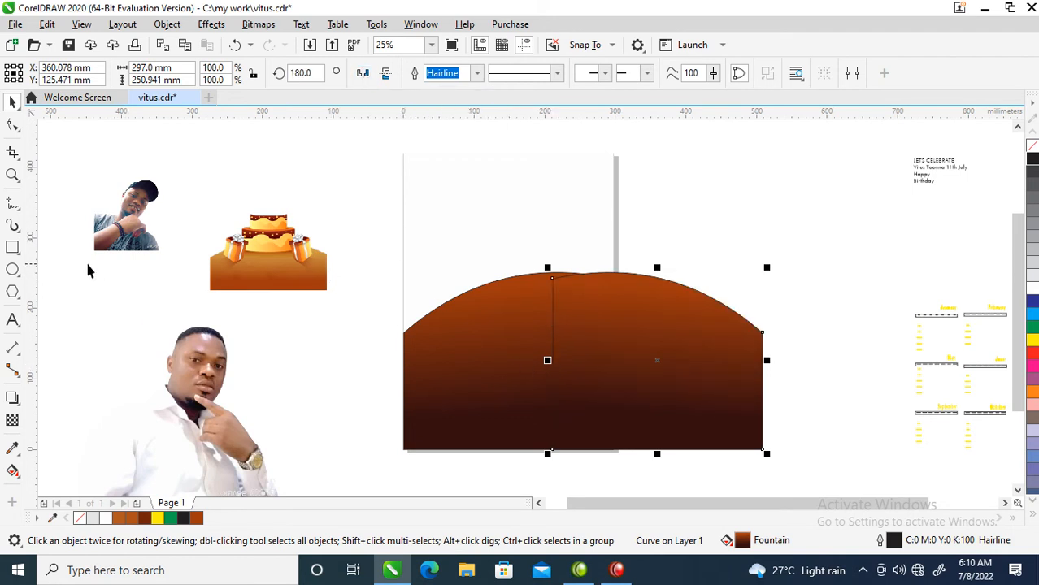
Step: Fill the mirrored copy with the orange #FFA43B sampled from the cake picture
click(12, 448)
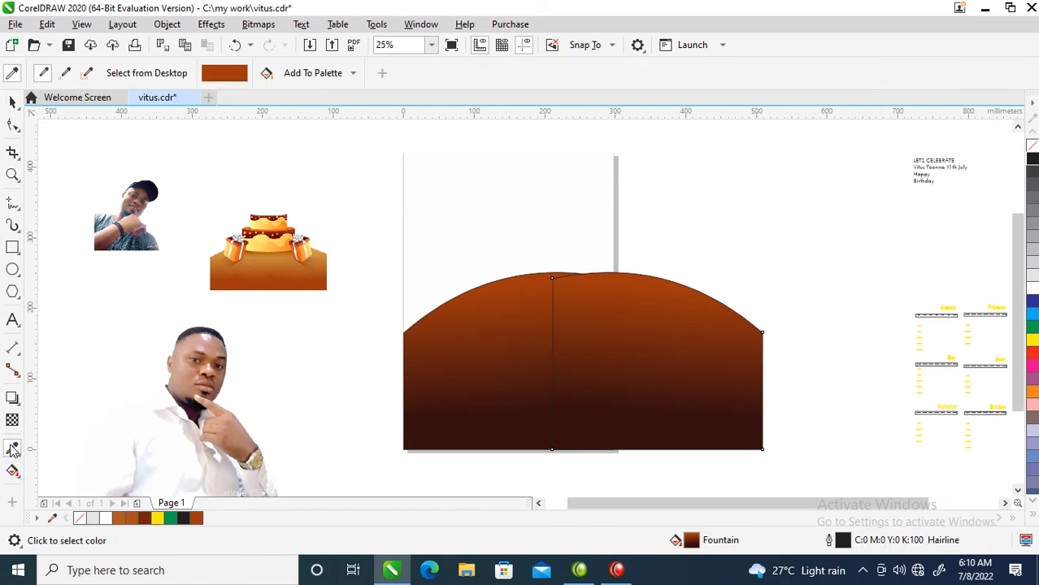
click(284, 245)
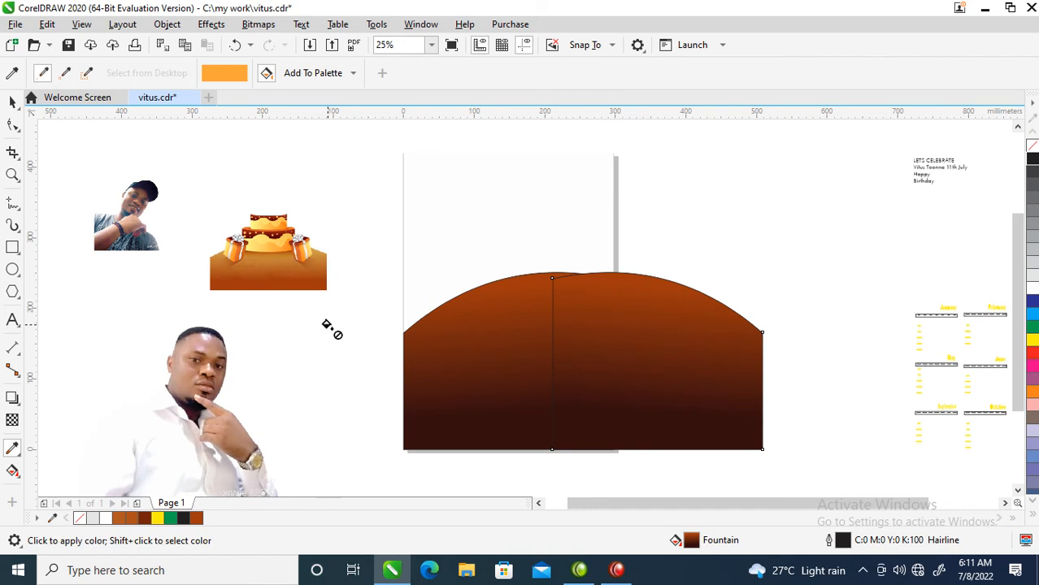
click(698, 314)
key(space)
Step: Align the orange shape's left edge with the brown gradient shape, and leave only the orange shape selected
shift+click(511, 339)
key(l)
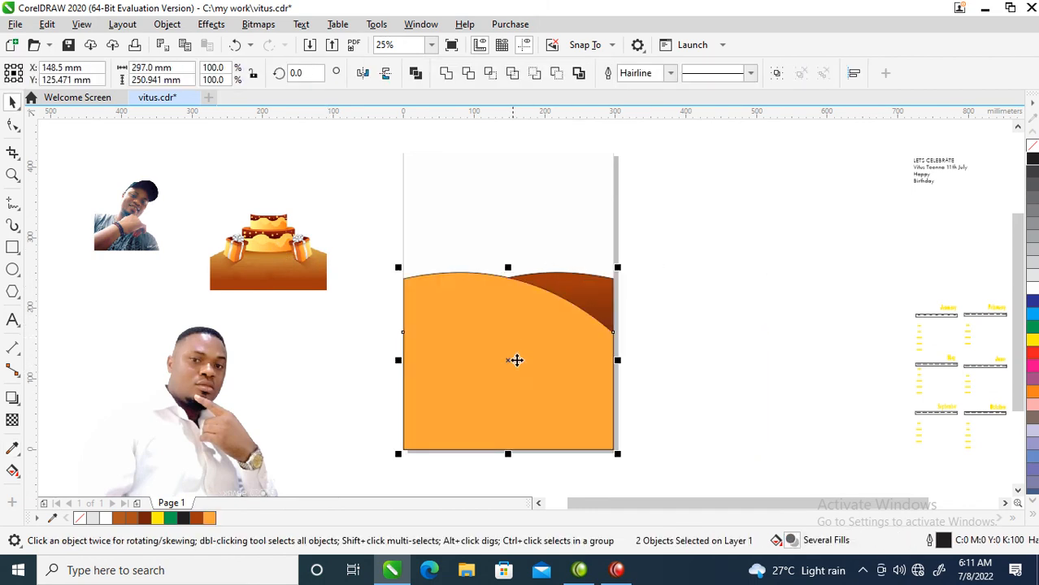
click(468, 348)
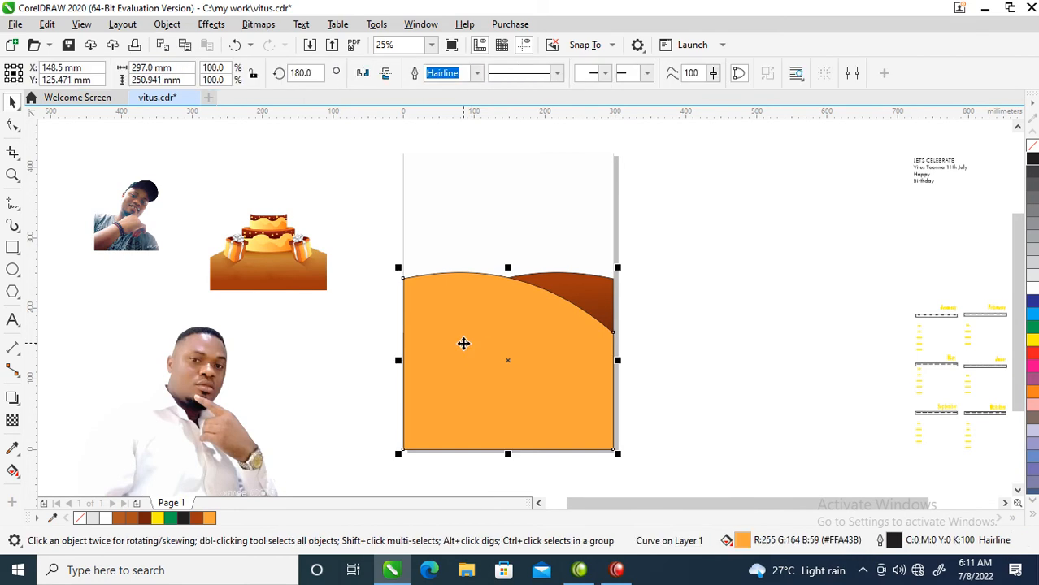
Step: Send the orange shape behind the brown gradient shape, lower its right end node and flatten its upper curve
key(shift+Page_Down)
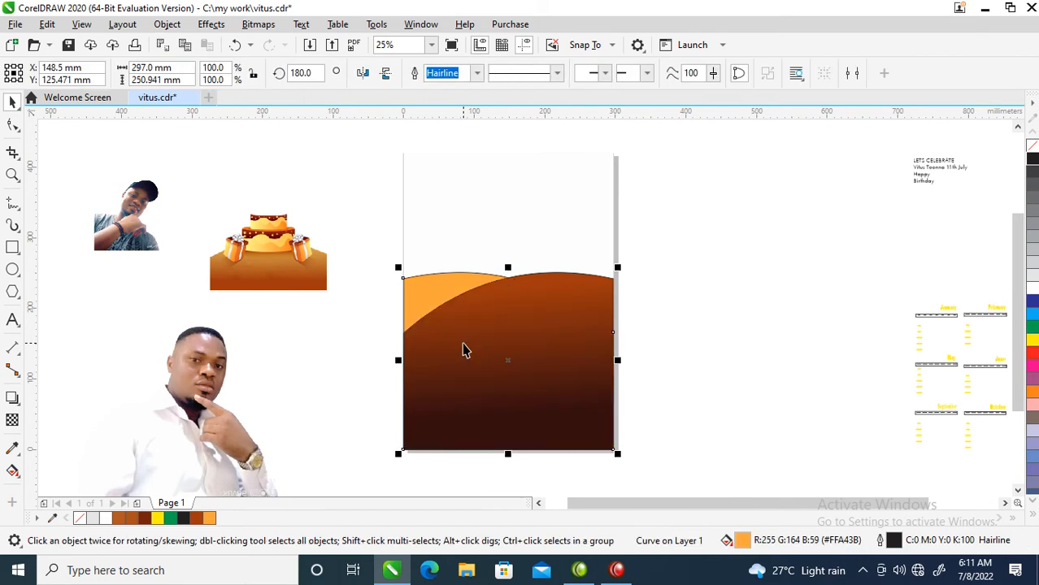
click(460, 213)
click(412, 298)
key(F10)
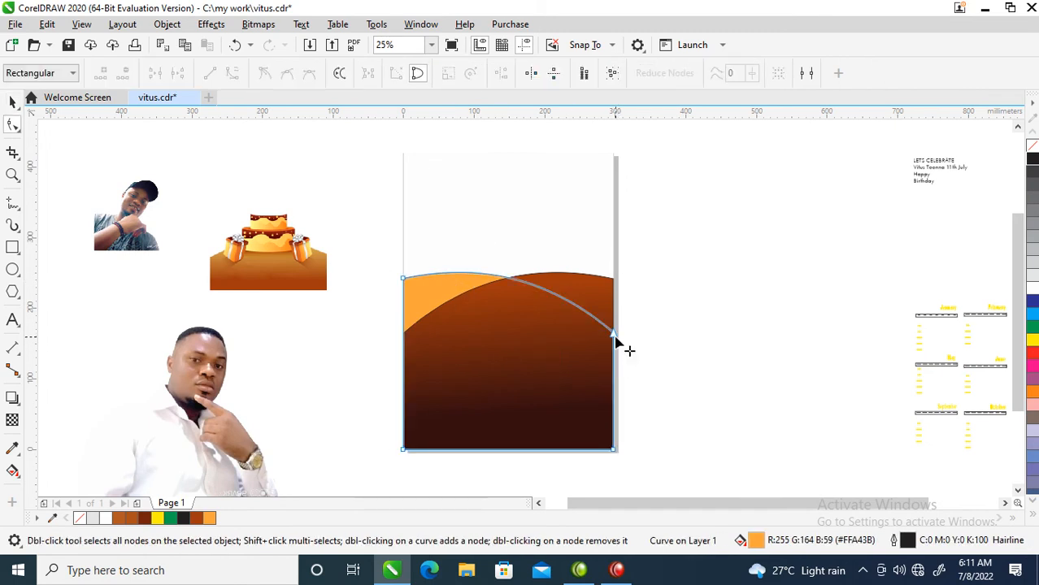
drag(615, 339, 613, 388)
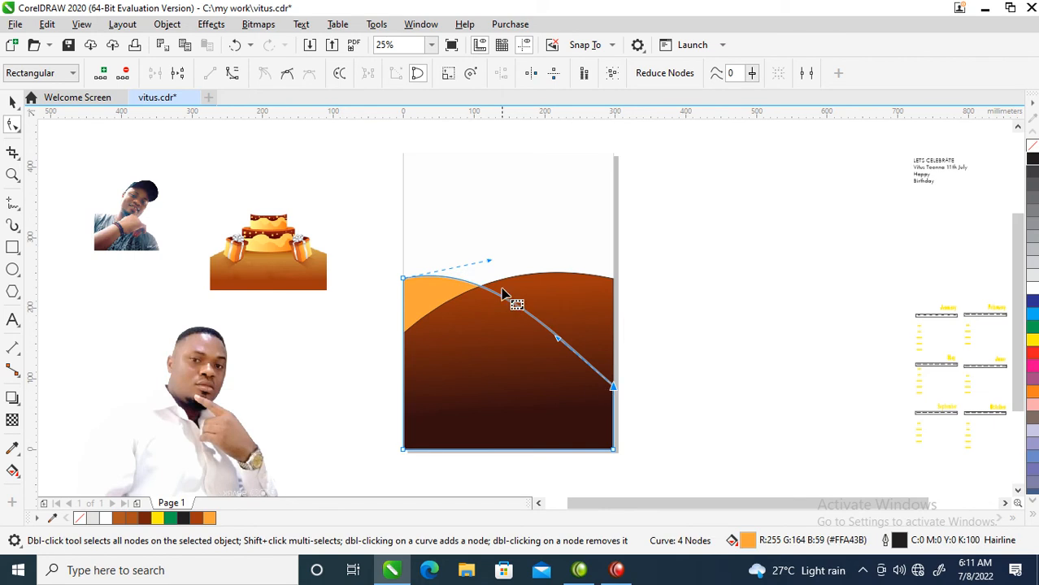
drag(489, 261, 488, 287)
key(space)
Step: Remove the outline from both the orange and brown curved shapes
shift+click(573, 296)
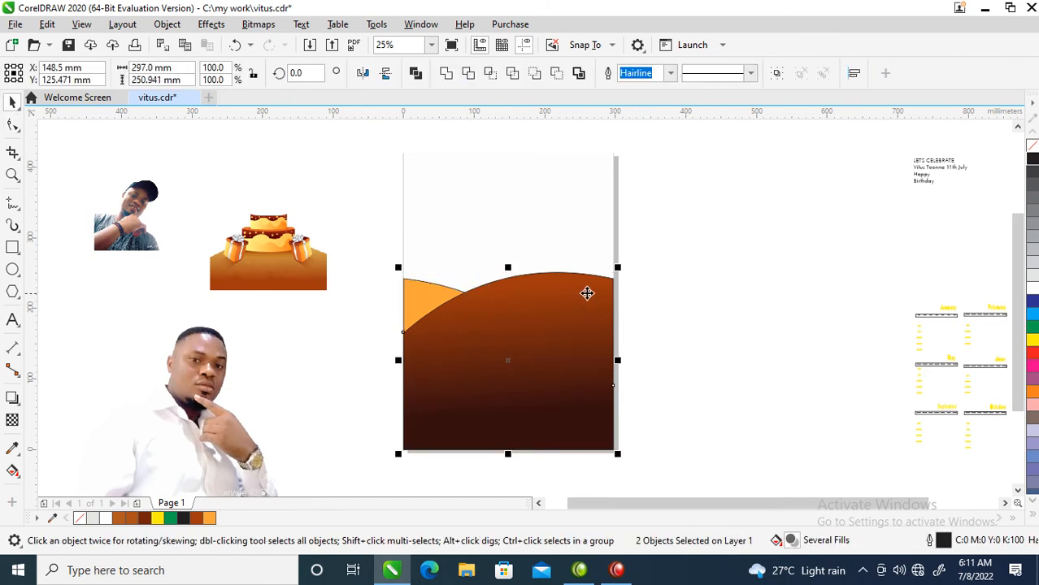
right_click(1029, 146)
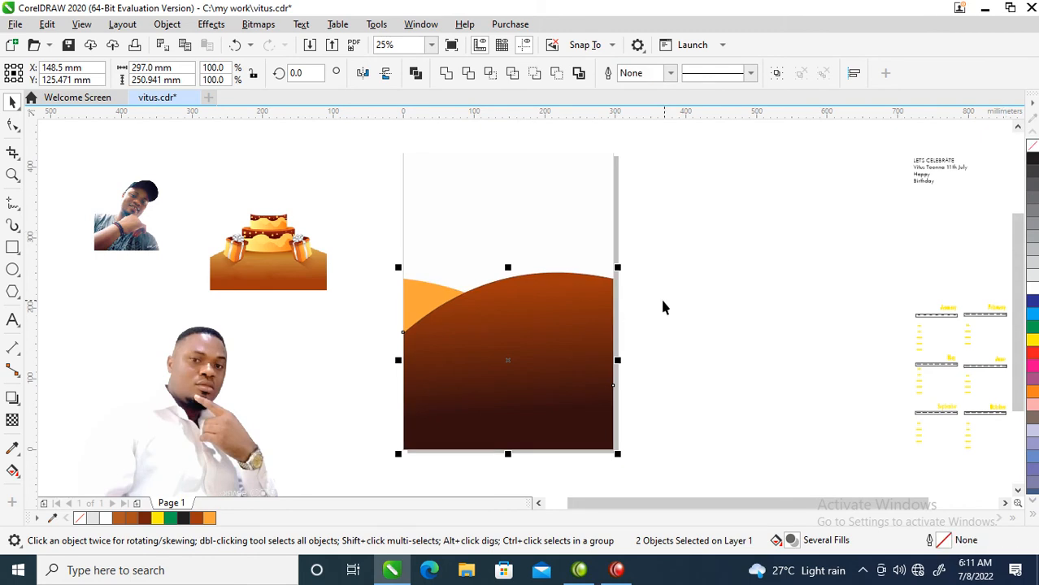
click(729, 253)
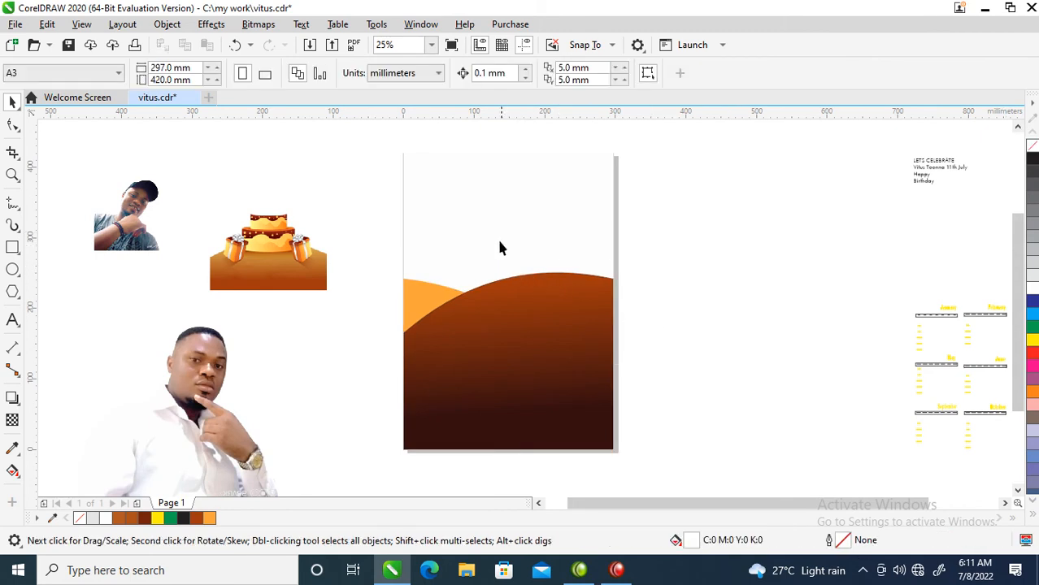
Step: Fill the page-size background rectangle with pale yellow, building it up to C:0 M:0 Y:53 K:0
click(478, 202)
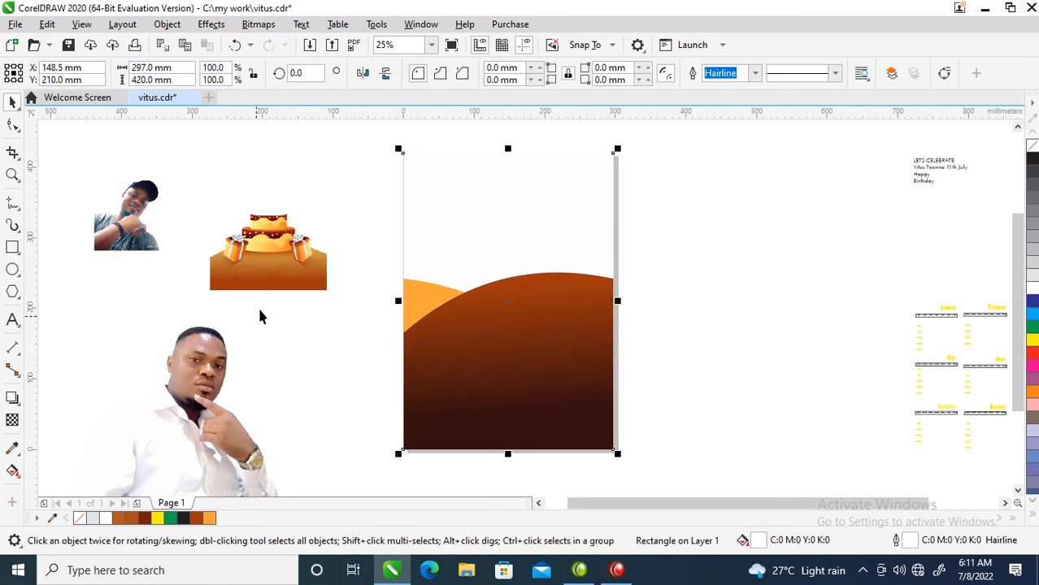
click(1032, 340)
ctrl+click(1033, 339)
ctrl+click(1033, 339)
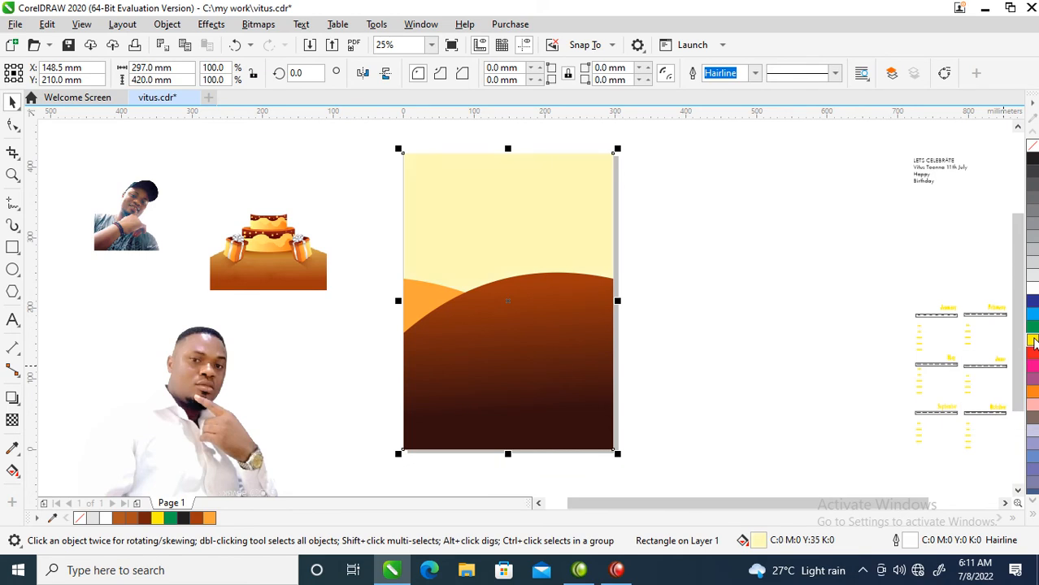
ctrl+click(1033, 340)
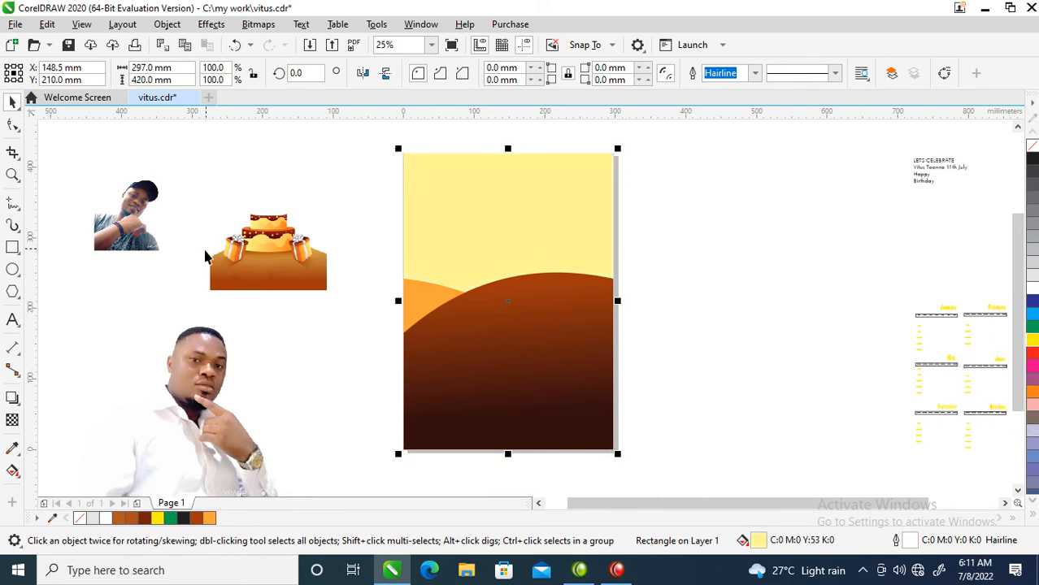
Step: Apply an elliptical fountain fill to the background rectangle, from a white centre above the brown curve outward to pale yellow
click(12, 471)
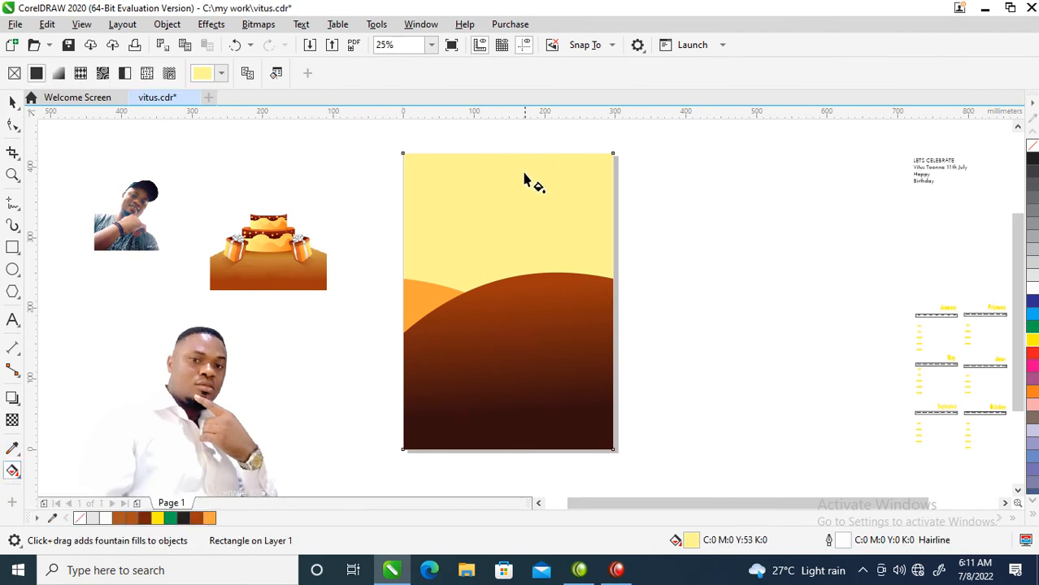
drag(515, 167, 512, 241)
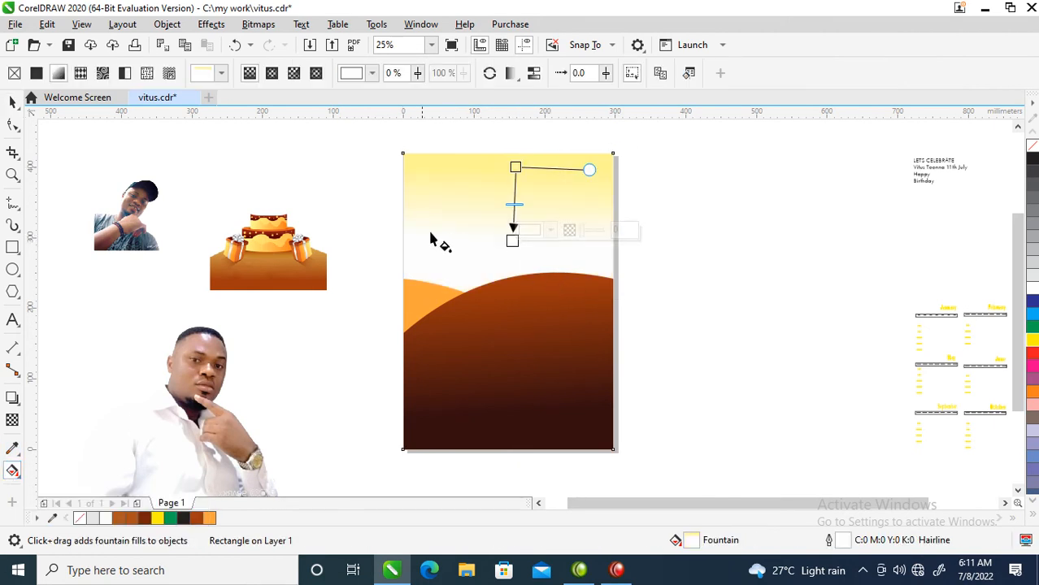
click(272, 75)
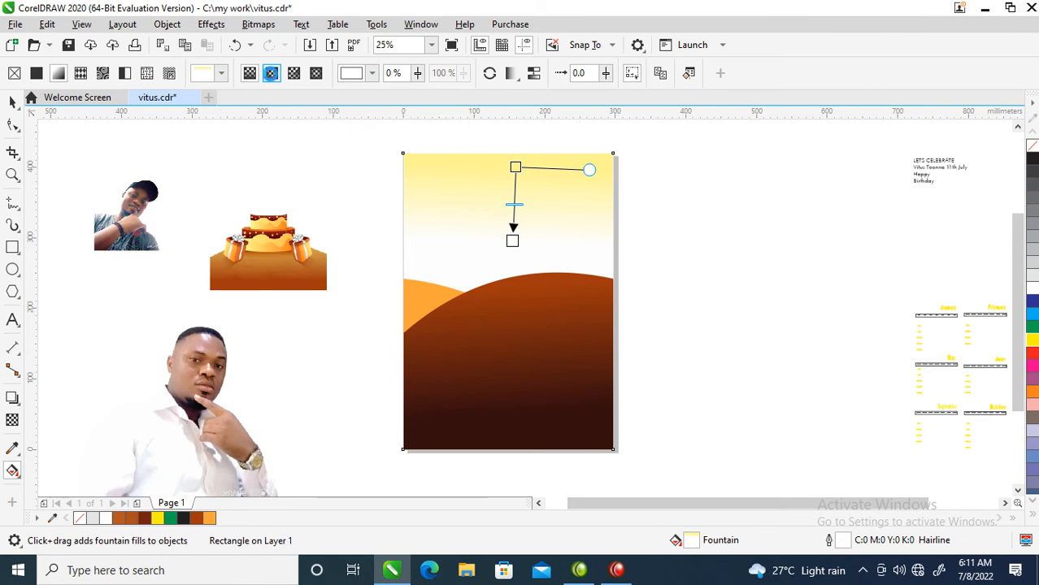
click(249, 75)
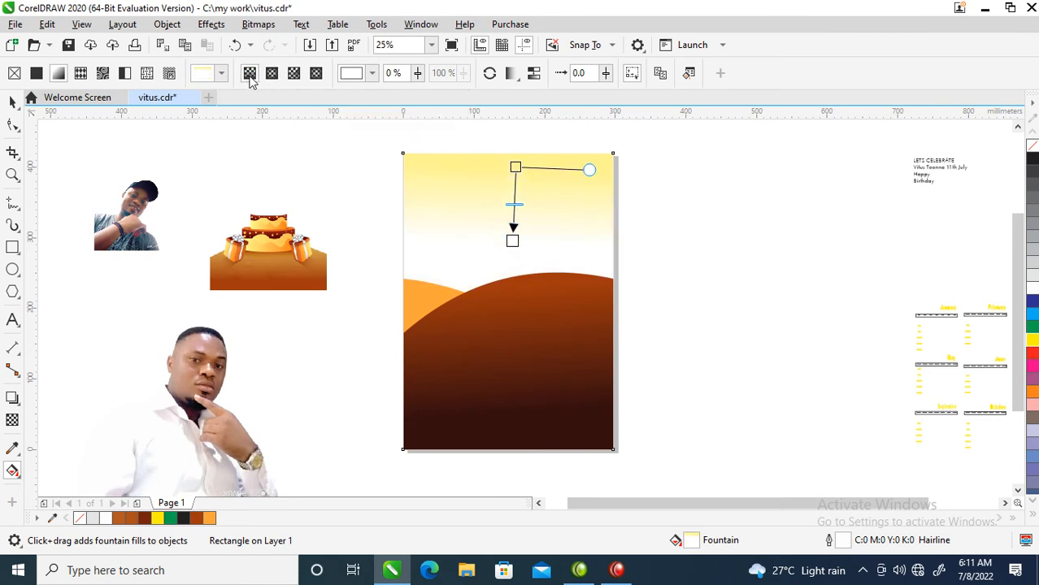
click(295, 77)
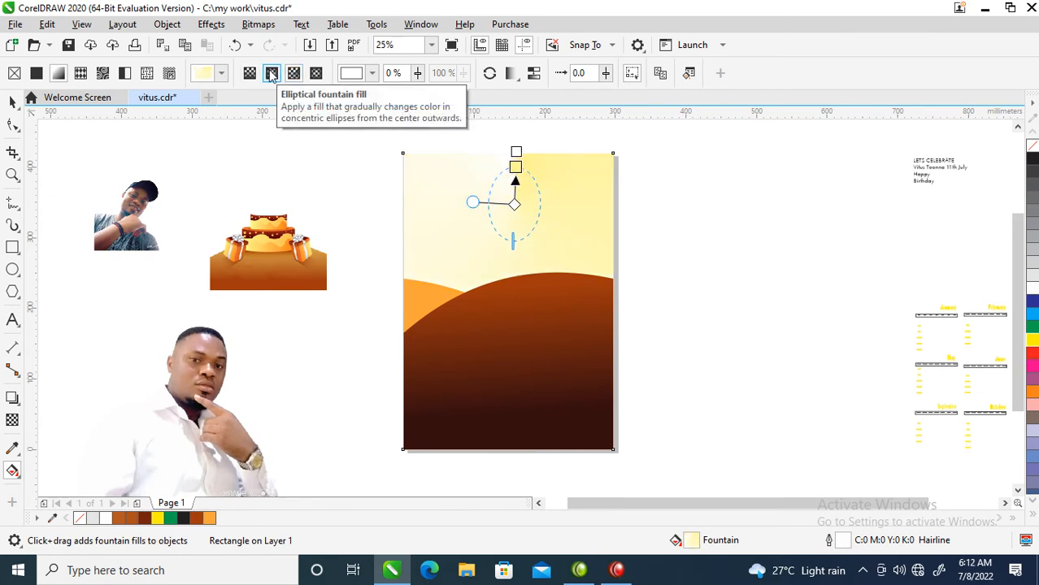
click(272, 75)
drag(512, 240, 559, 292)
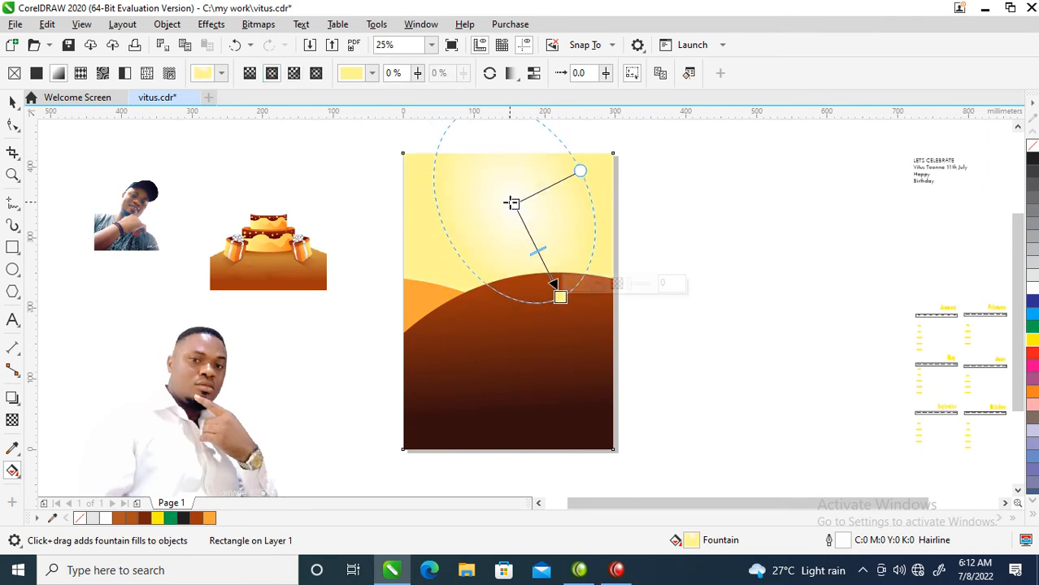
drag(514, 204, 506, 233)
key(space)
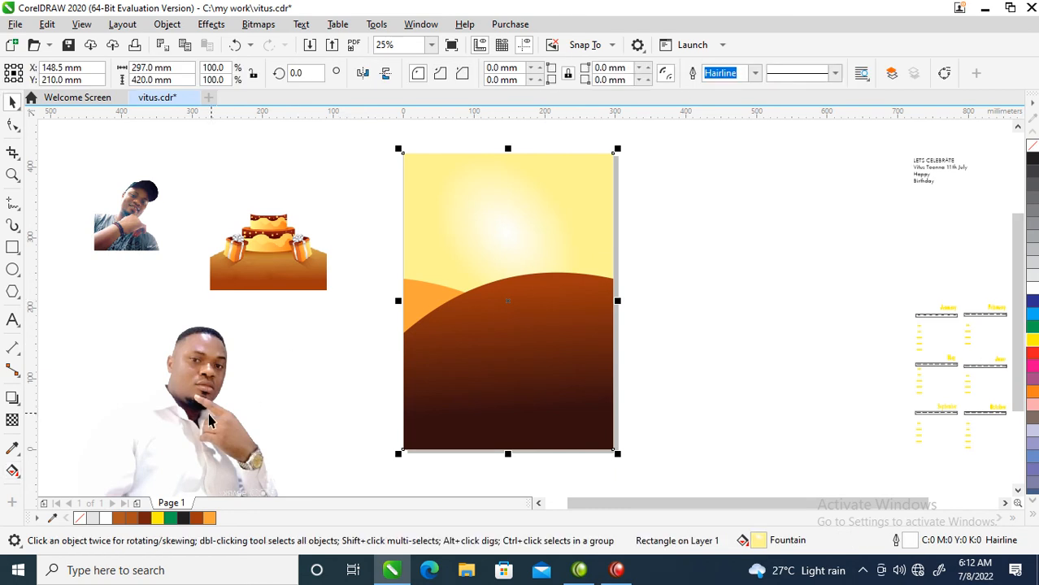
Step: Move the large white-shirt portrait up and to the right, and add a drop shadow offset about 19 mm right and 14 mm down
drag(212, 419, 187, 376)
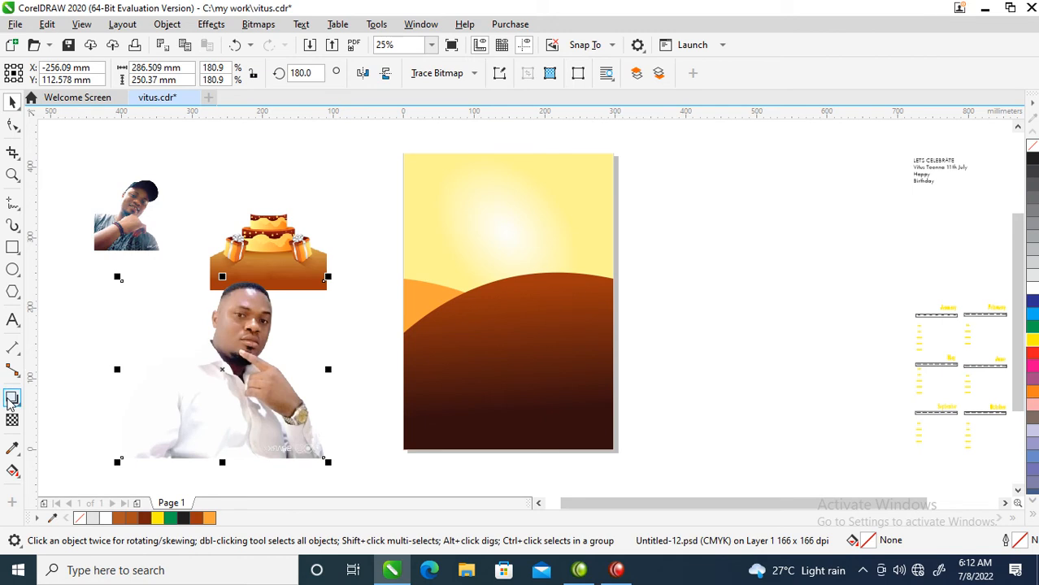
click(12, 398)
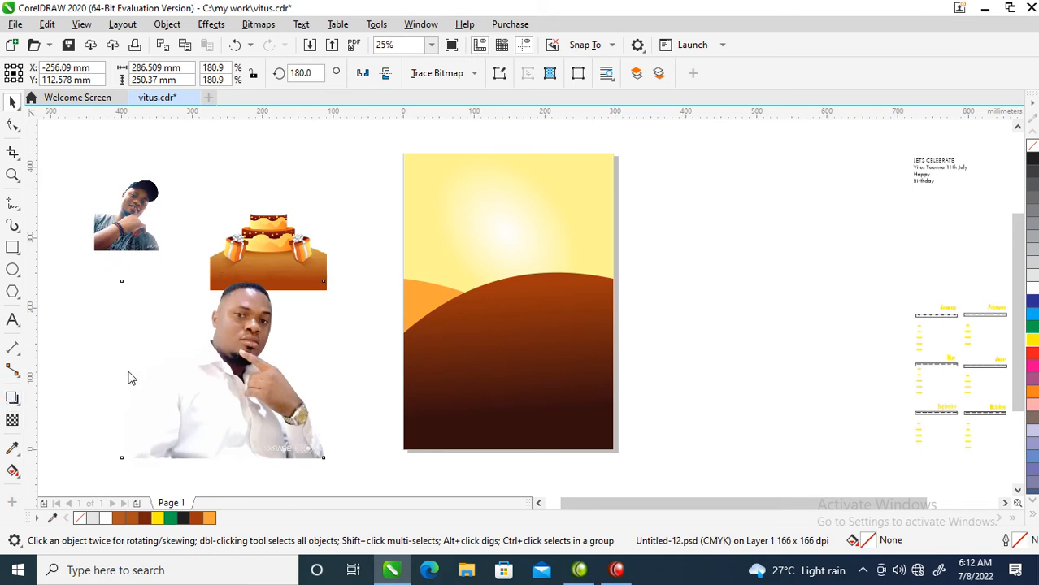
drag(223, 371, 337, 450)
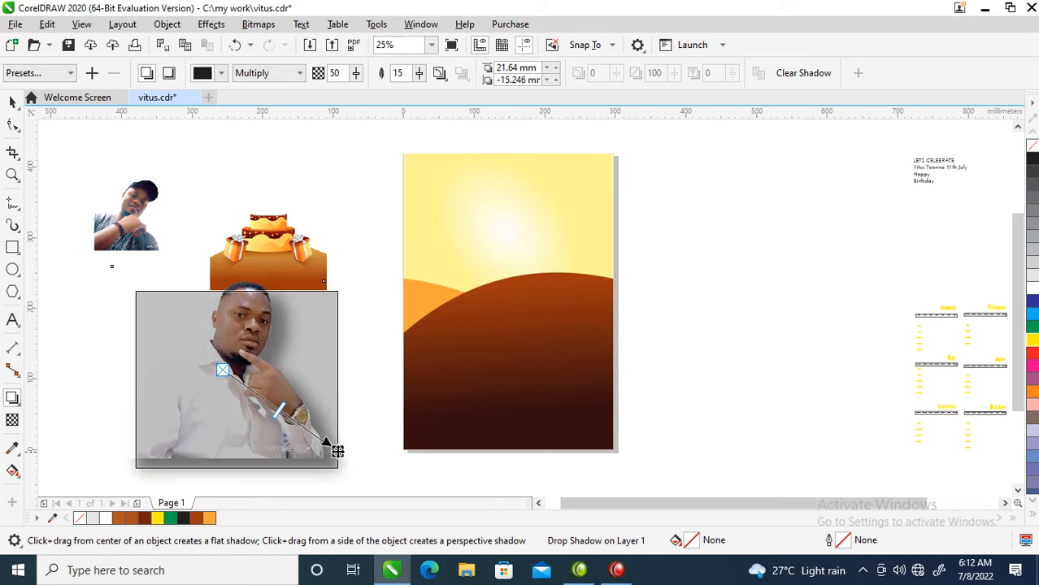
Step: Set the portrait's drop shadow colour to the brown #5C1F0E sampled from the gradient shape
click(220, 73)
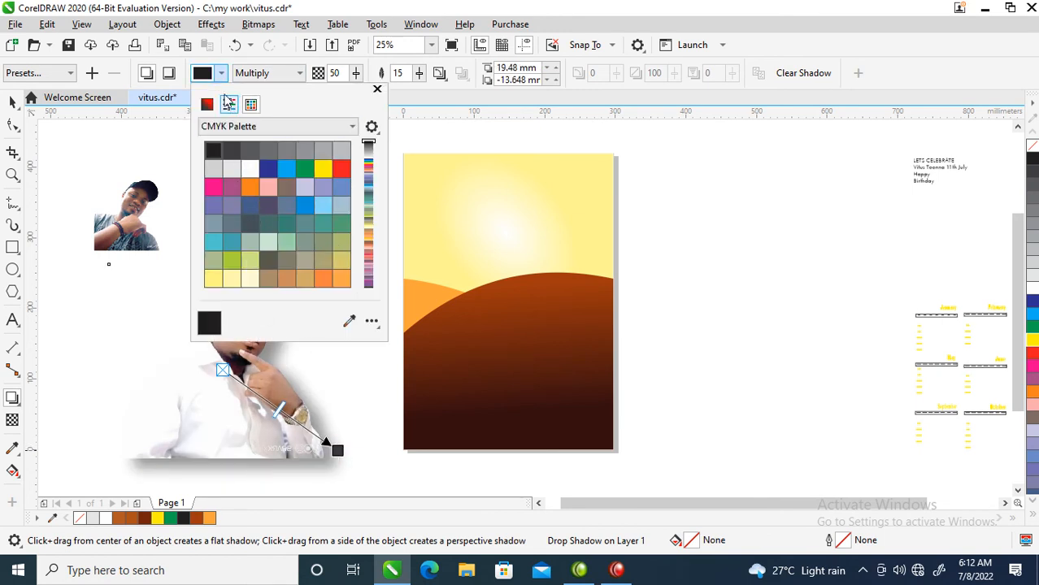
click(208, 103)
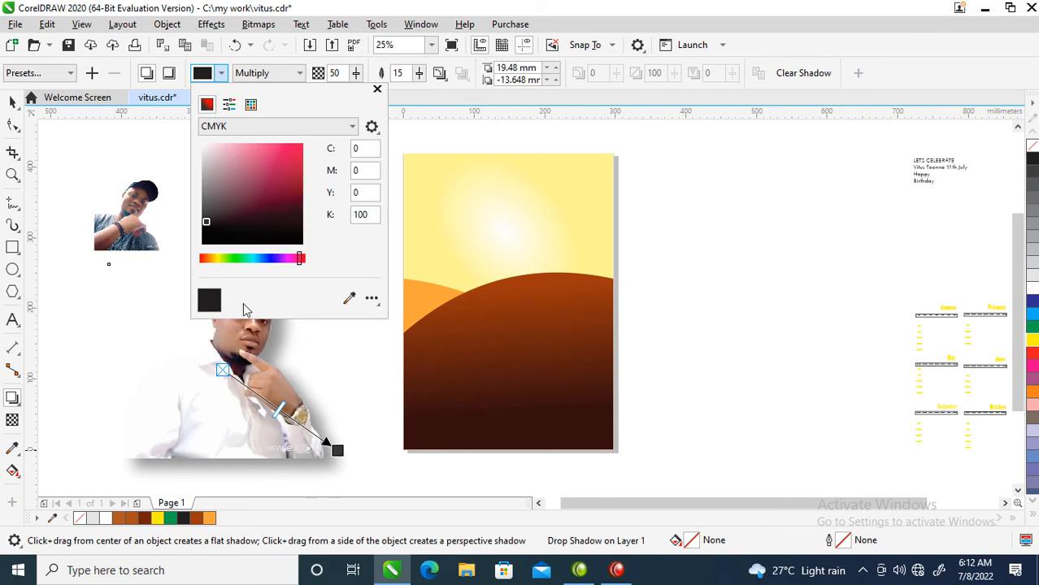
click(349, 298)
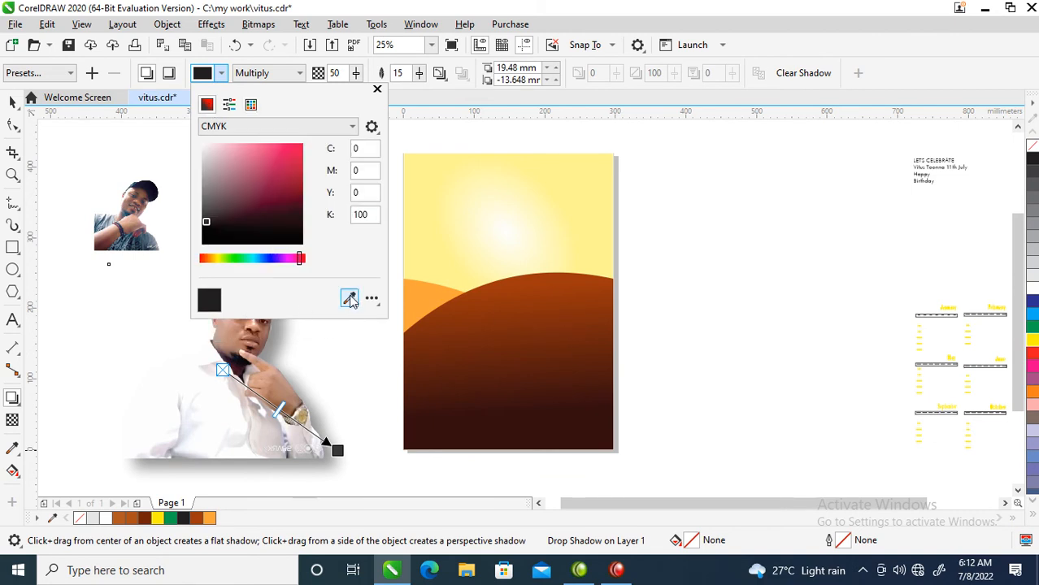
click(588, 428)
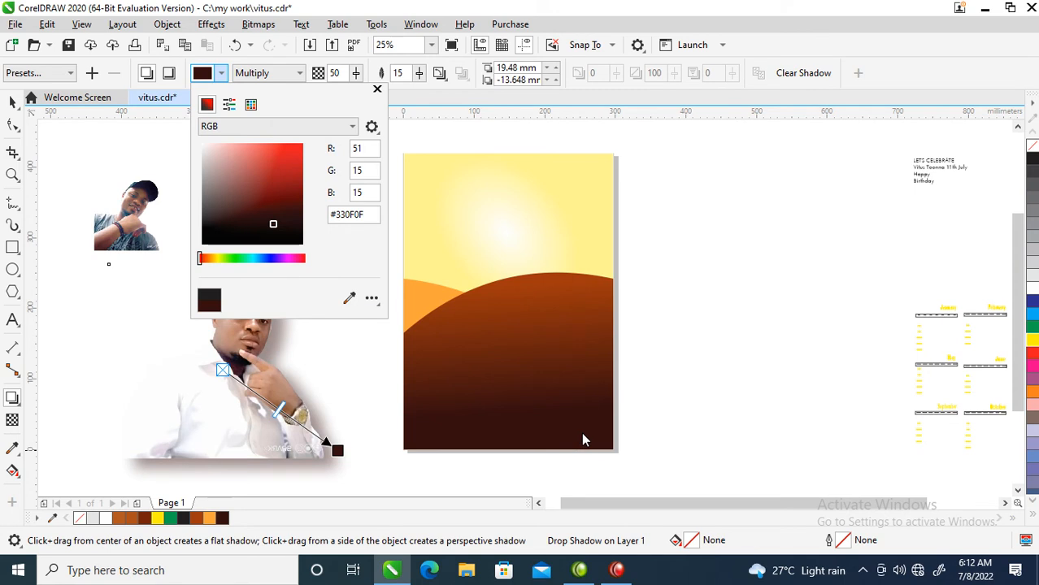
click(348, 299)
click(436, 371)
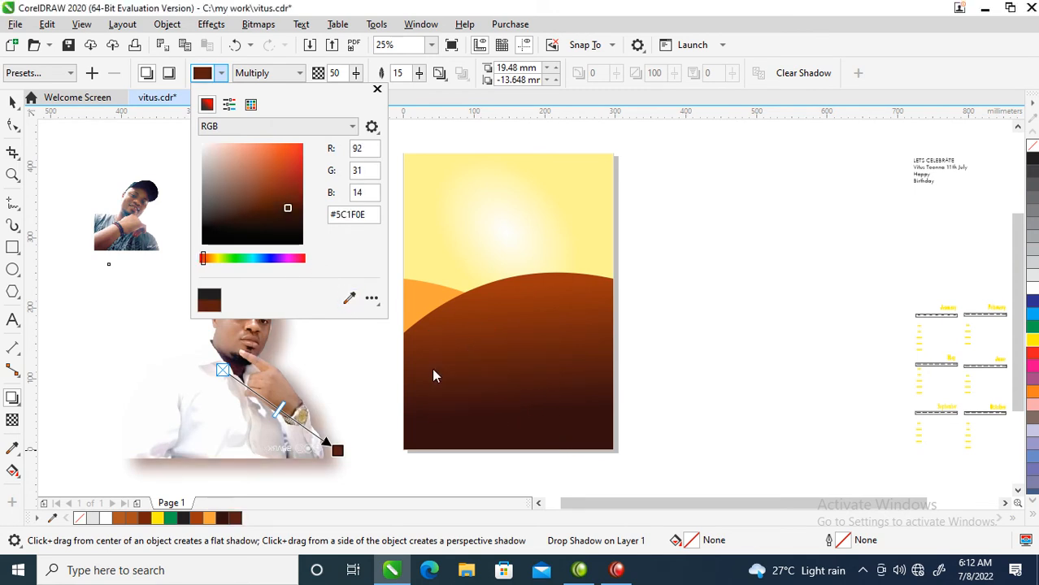
click(378, 88)
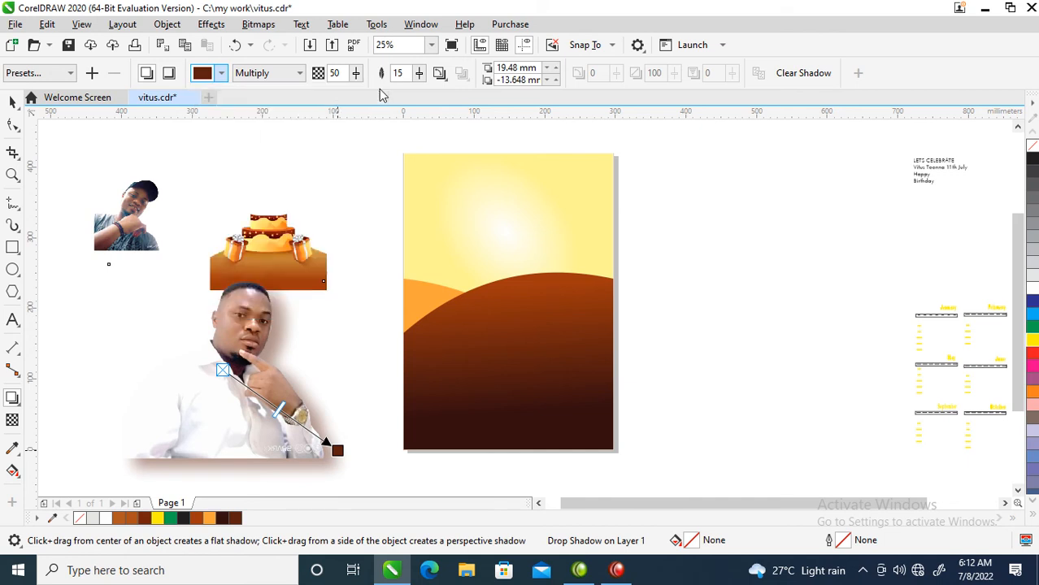
Step: Break the drop shadow apart from the portrait and group the two objects
click(167, 24)
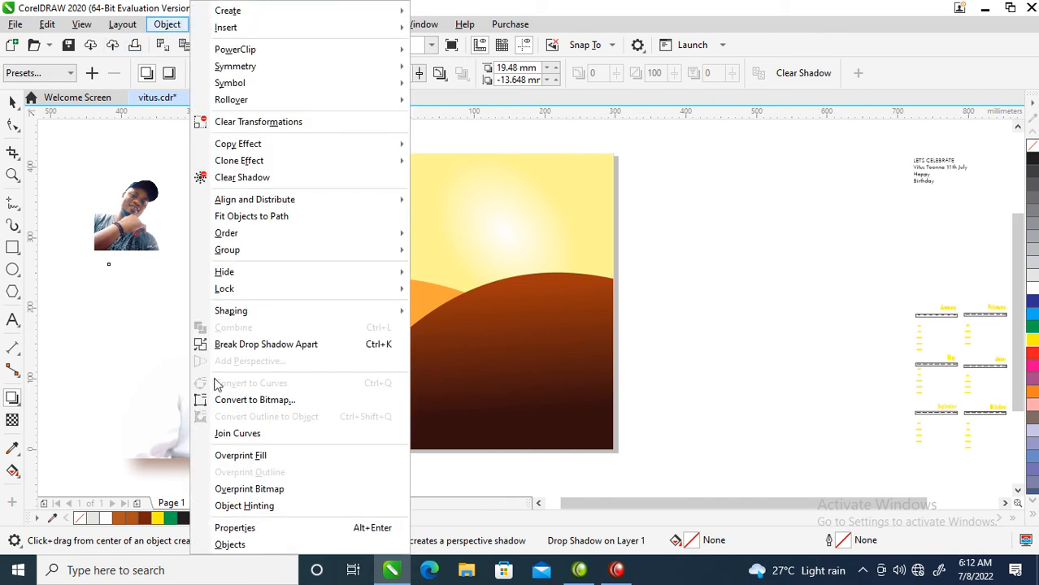
click(247, 344)
key(space)
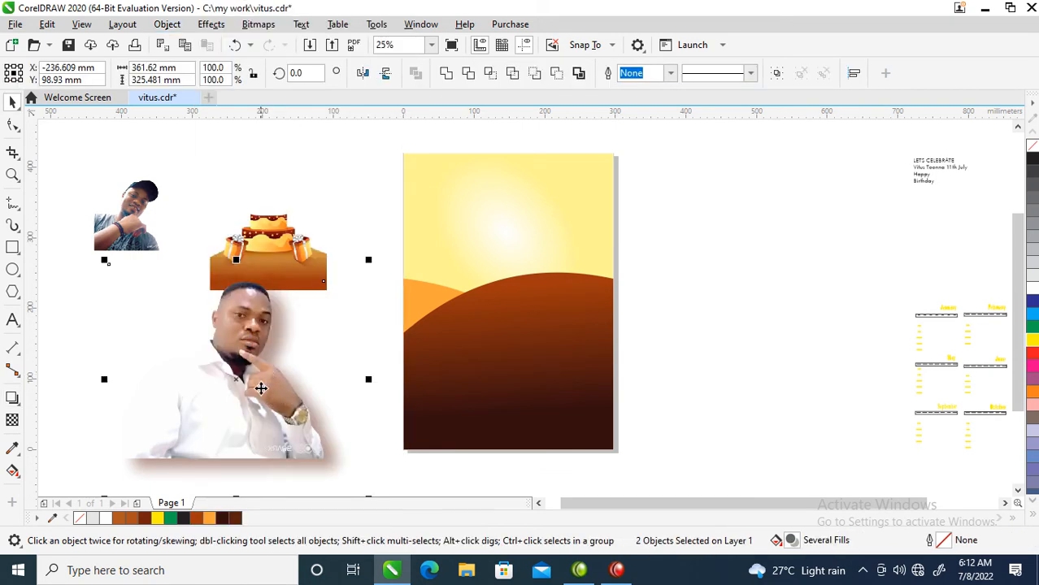
key(ctrl+g)
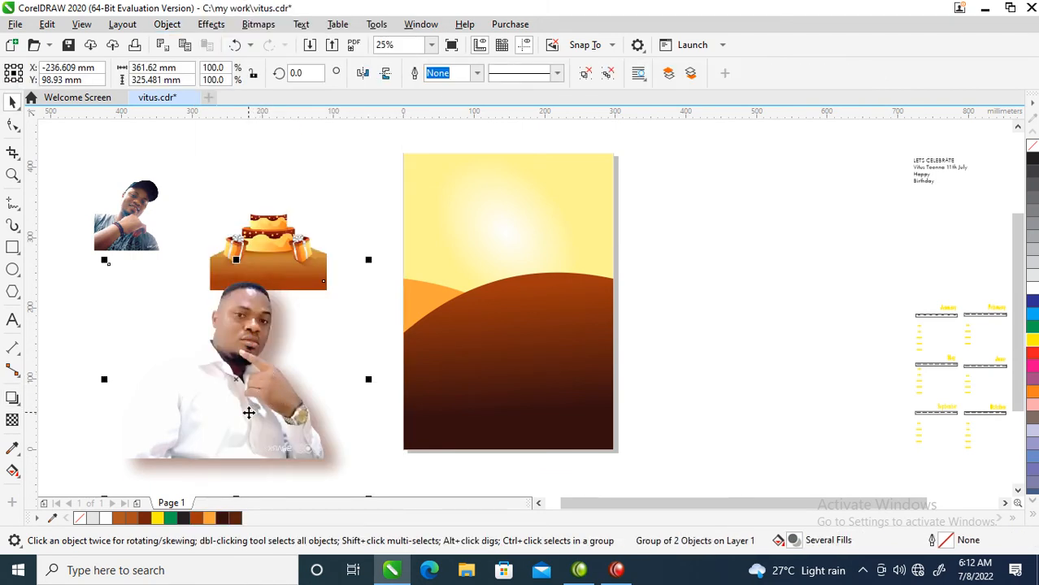
Step: PowerClip the grouped portrait and shadow inside the yellow background rectangle
drag(225, 400, 499, 244)
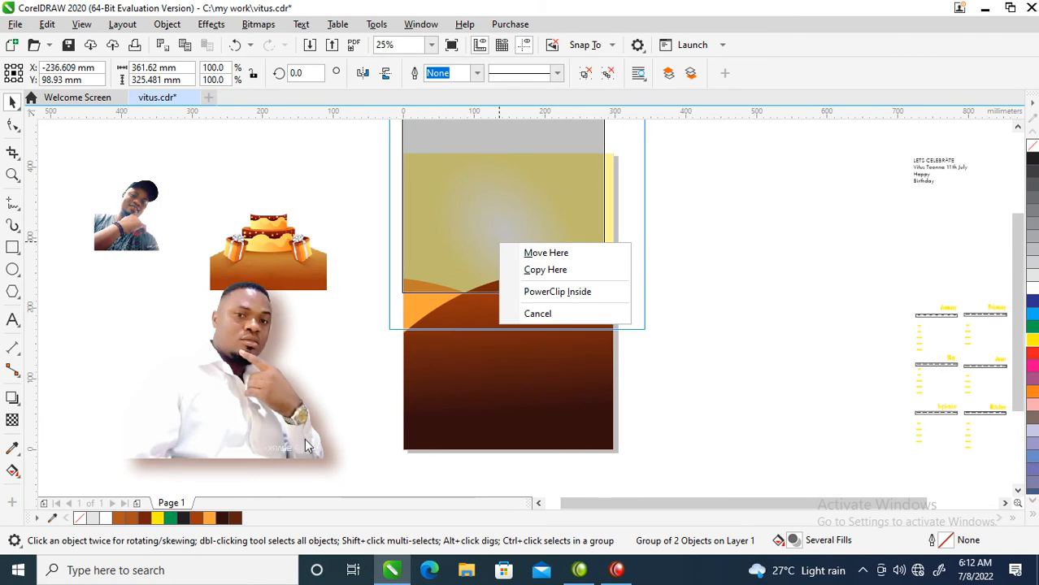
key(Escape)
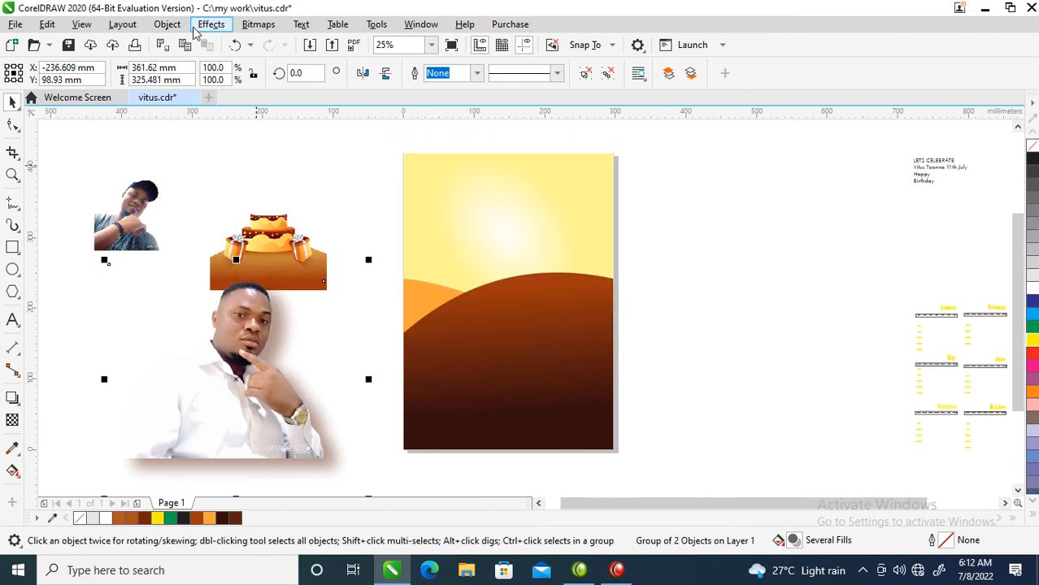
click(172, 25)
mouse_move(237, 52)
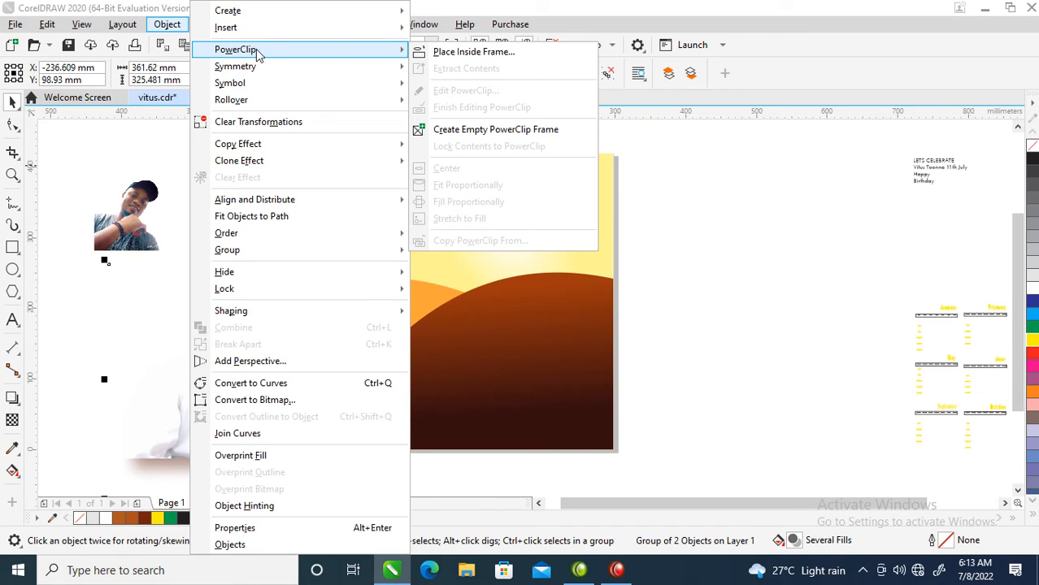
click(471, 52)
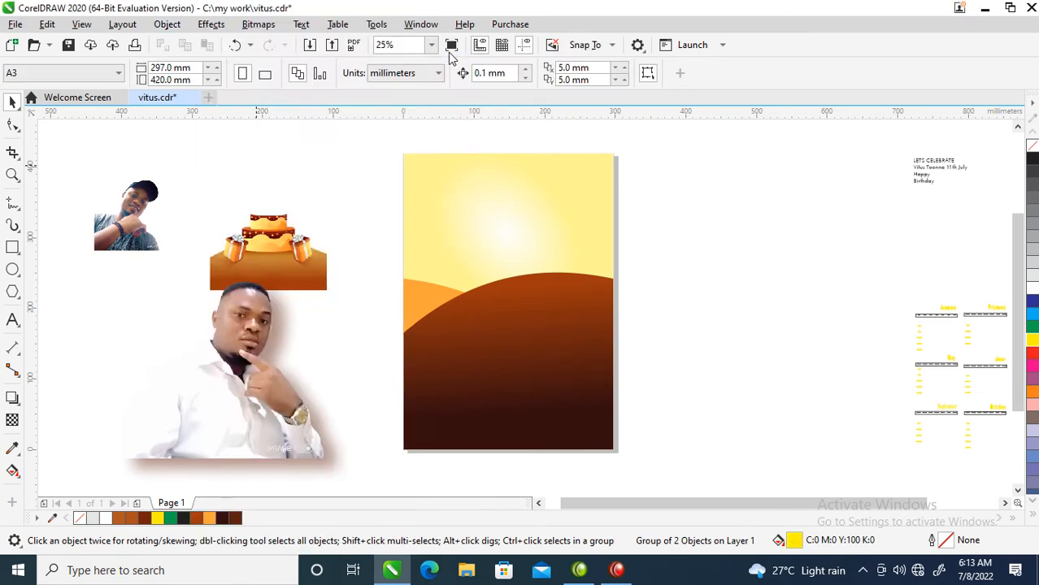
click(423, 167)
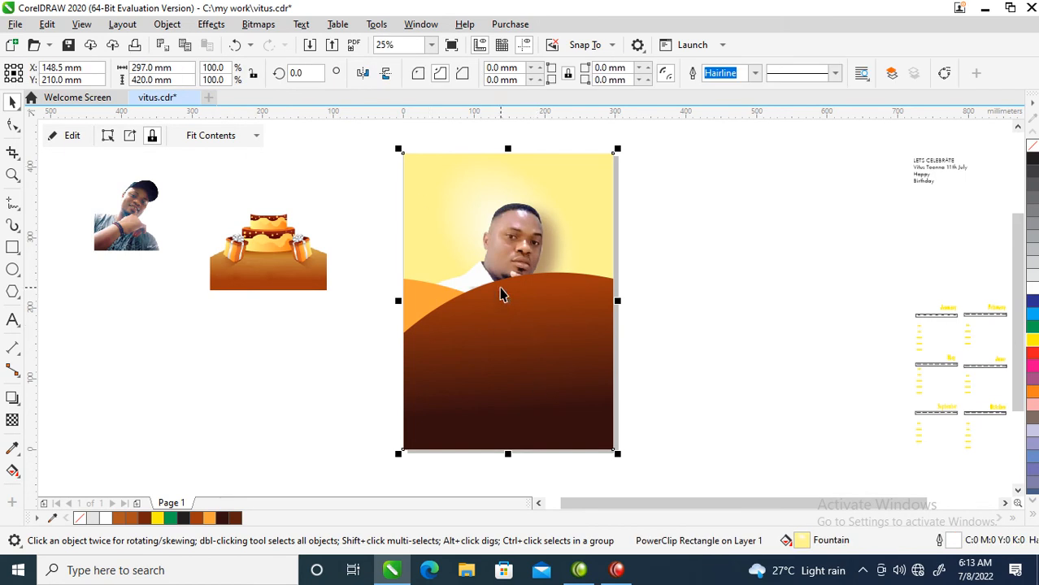
Step: Reposition the portrait within the PowerClip to the poster's upper left, above the brown and orange curves
ctrl+click(509, 241)
drag(526, 253, 488, 218)
click(747, 239)
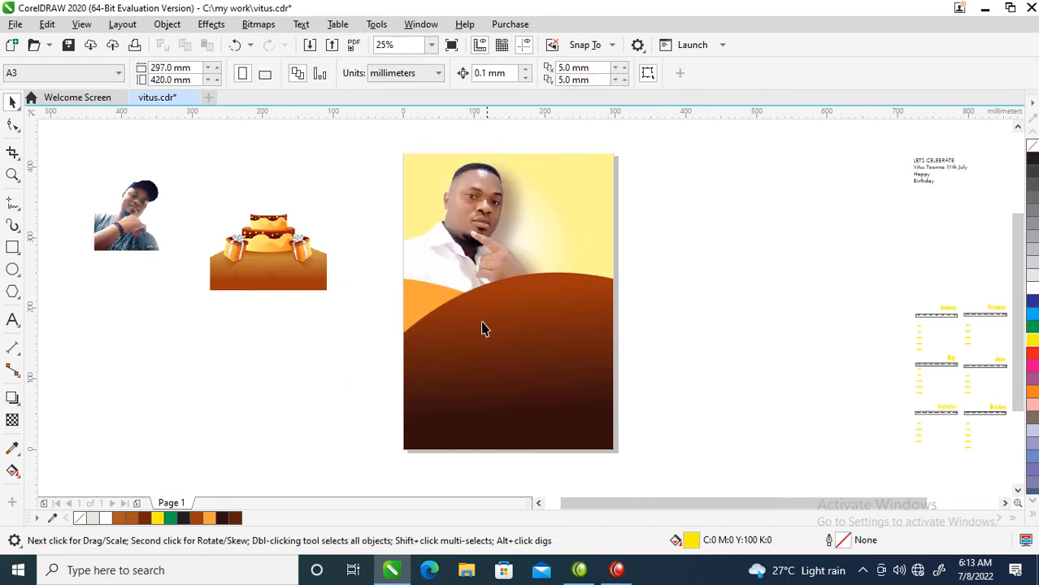
Step: Place the cake picture inside the background rectangle's PowerClip, to the right of the portrait and behind the brown curve
click(268, 260)
drag(268, 260, 579, 262)
click(625, 265)
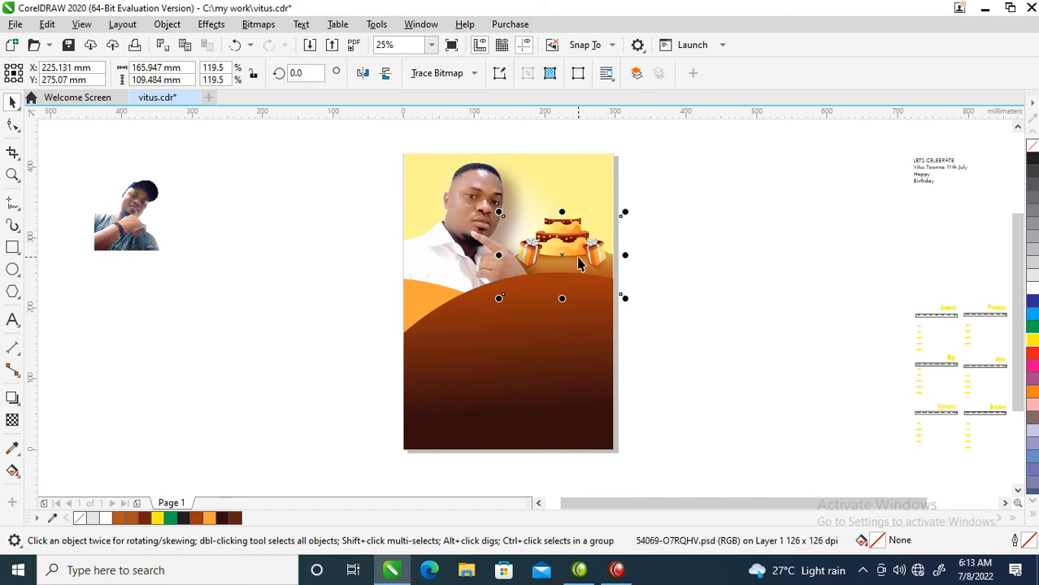
Step: Deepen the yellow in the fountain fill of the poster's background rectangle
click(567, 162)
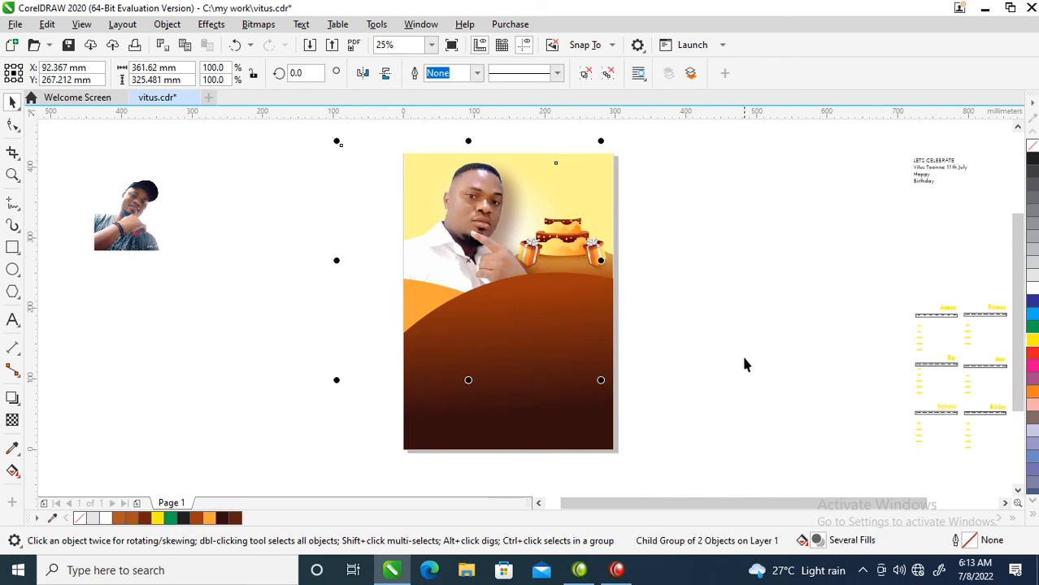
click(618, 166)
click(605, 161)
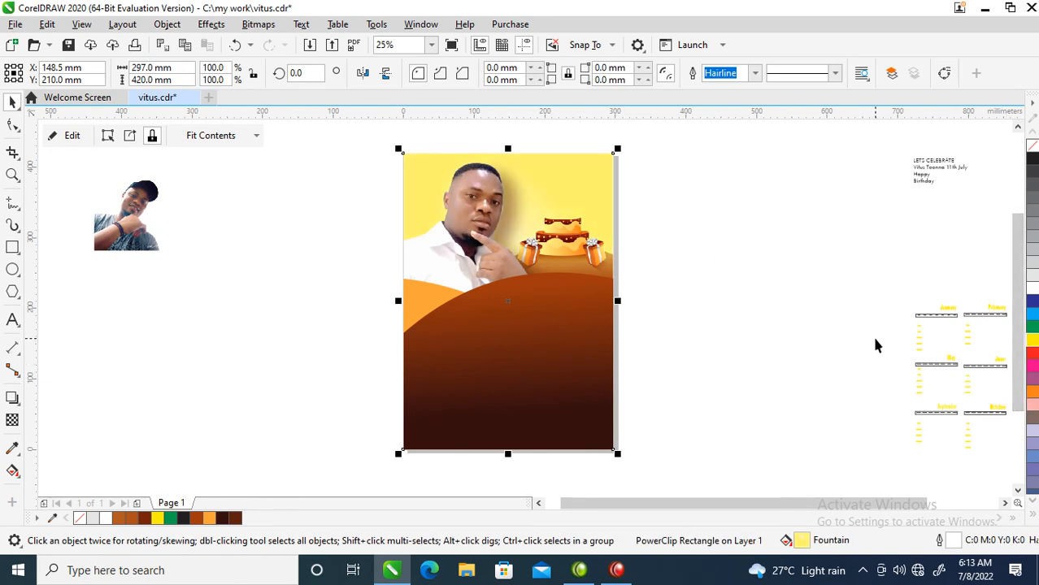
Step: Break the greeting text block into separate lines and place "LETS CELEBRATE" at the poster's upper right, at about 29 pt
drag(935, 172, 672, 196)
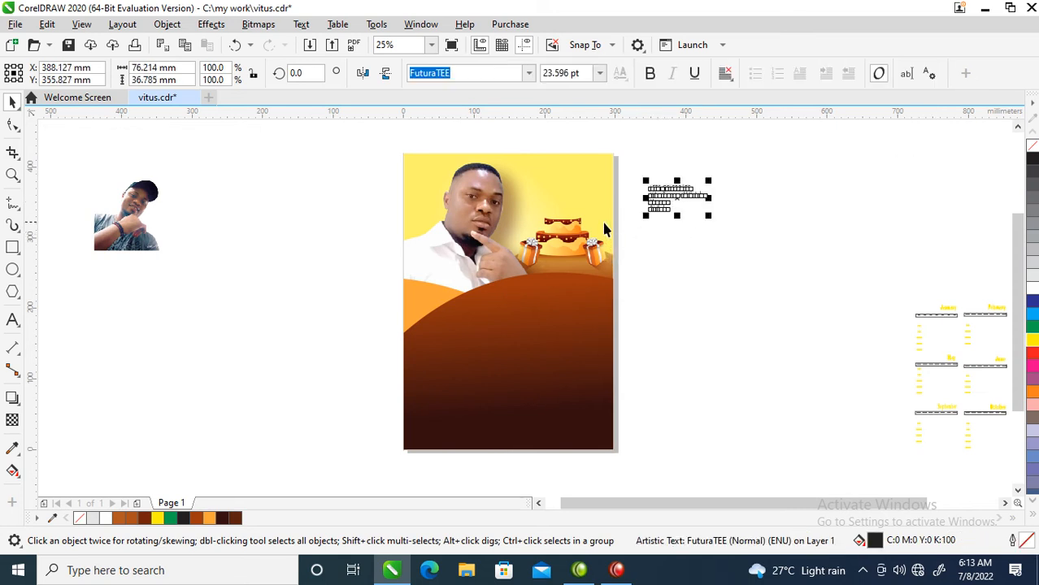
key(z)
drag(400, 135, 816, 290)
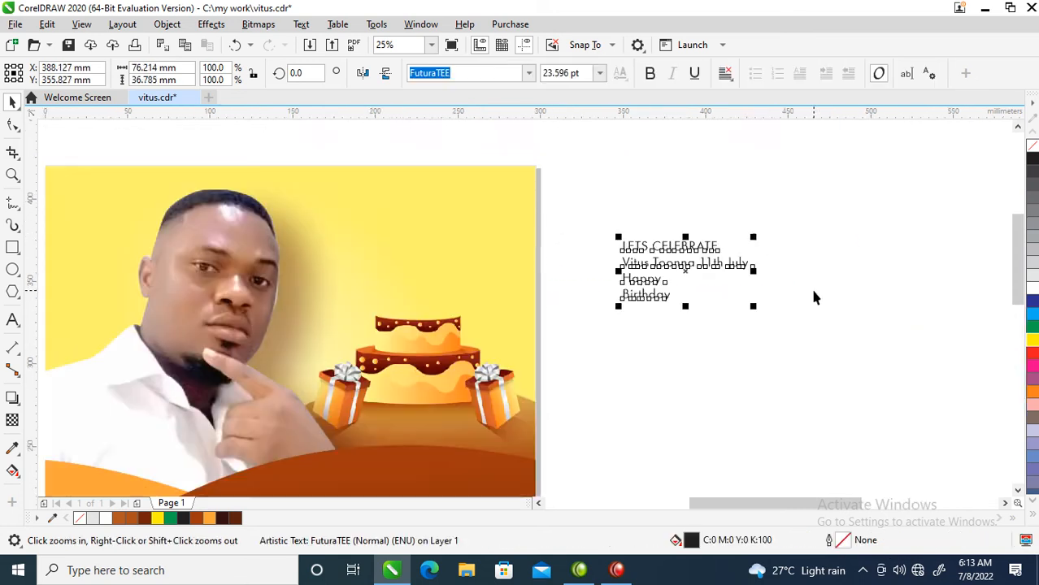
click(668, 248)
drag(668, 248, 443, 232)
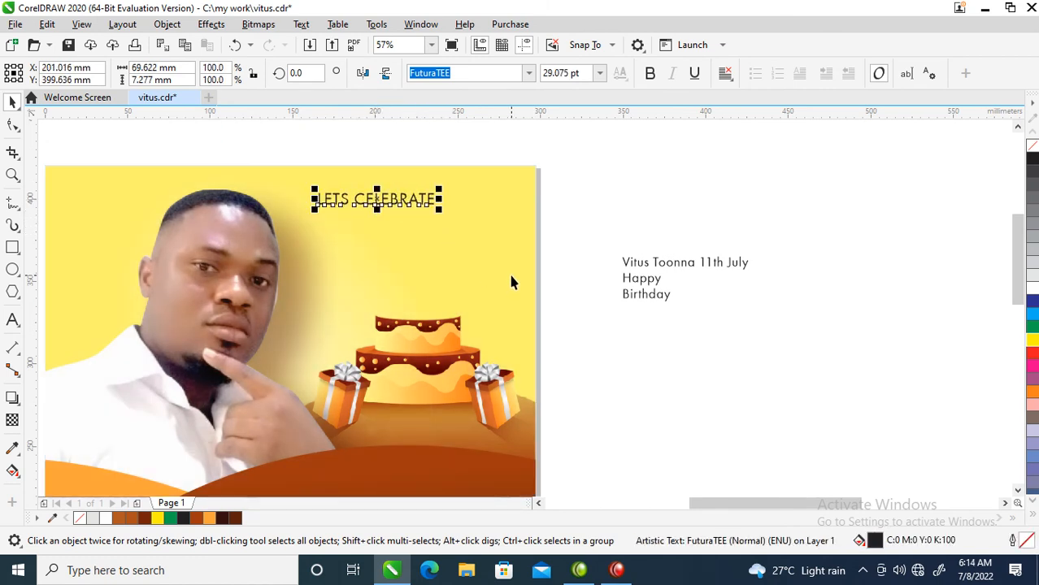
Step: Widen the letter spacing of the "LETS CELEBRATE" text
click(12, 125)
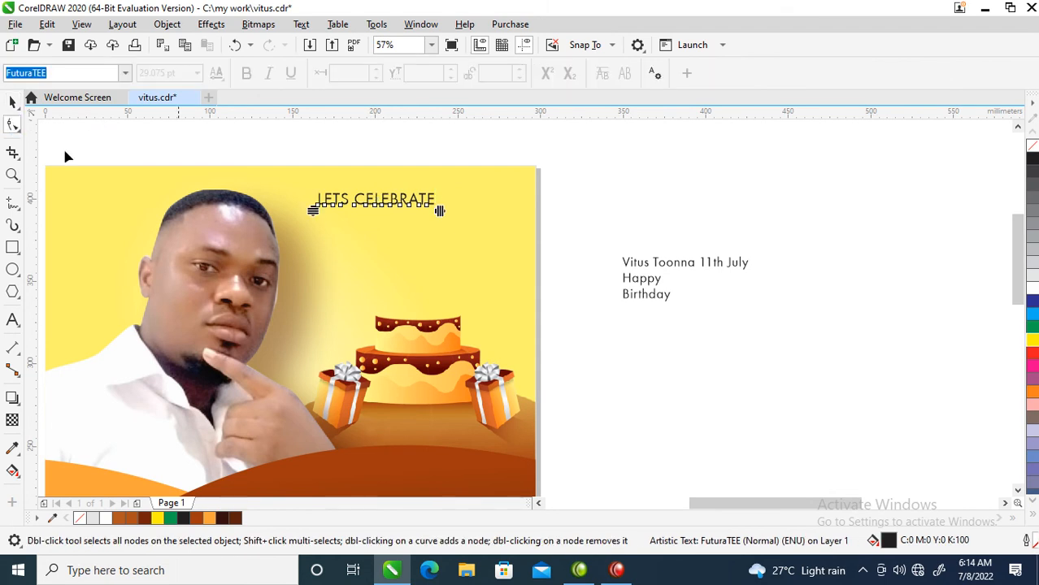
drag(441, 210, 499, 212)
key(space)
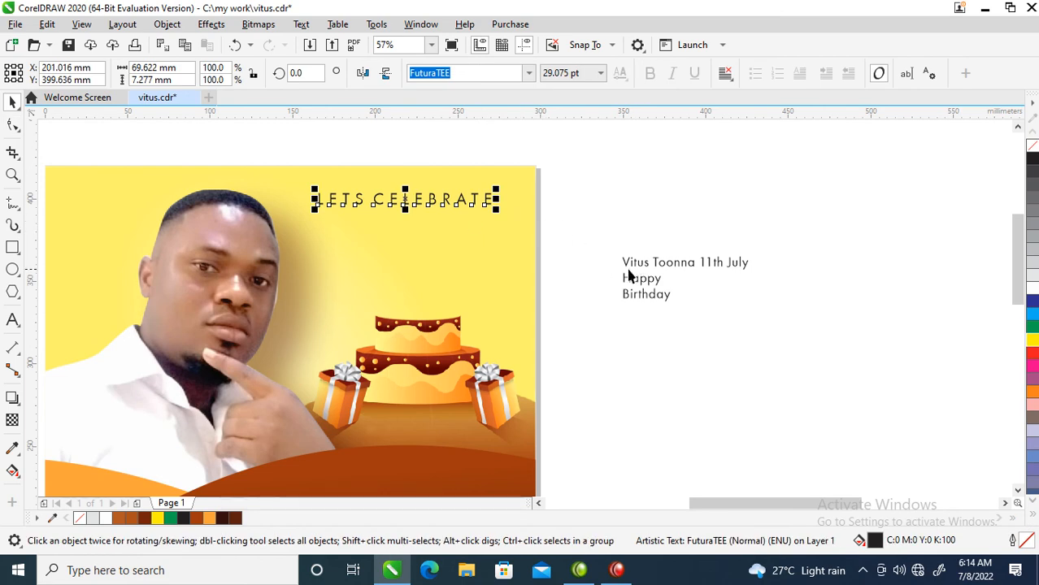
Step: Put the birthday date on its own line below the celebrant's name and break the two lines into separate text objects
double_click(705, 264)
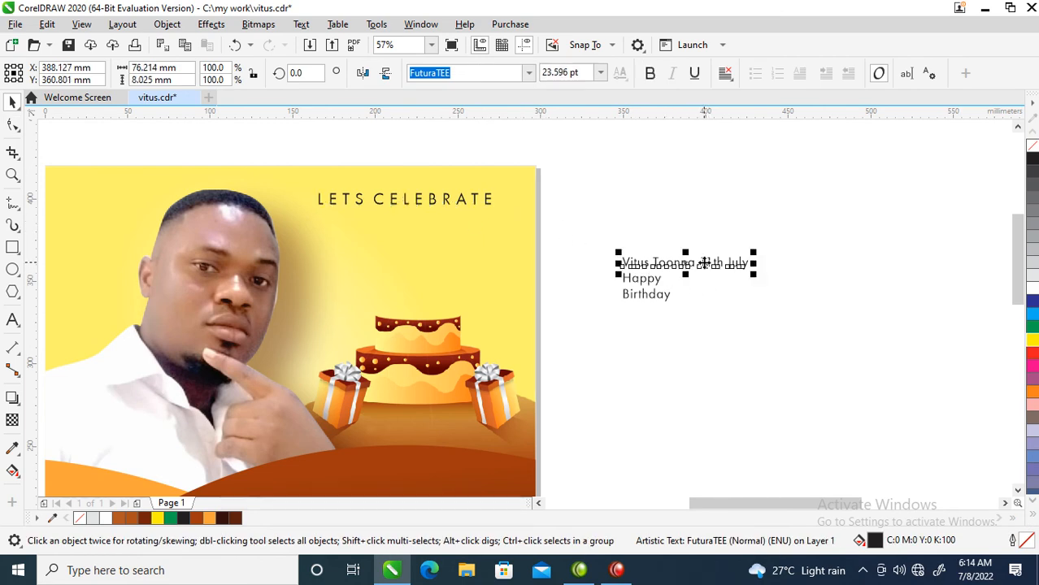
key(Return)
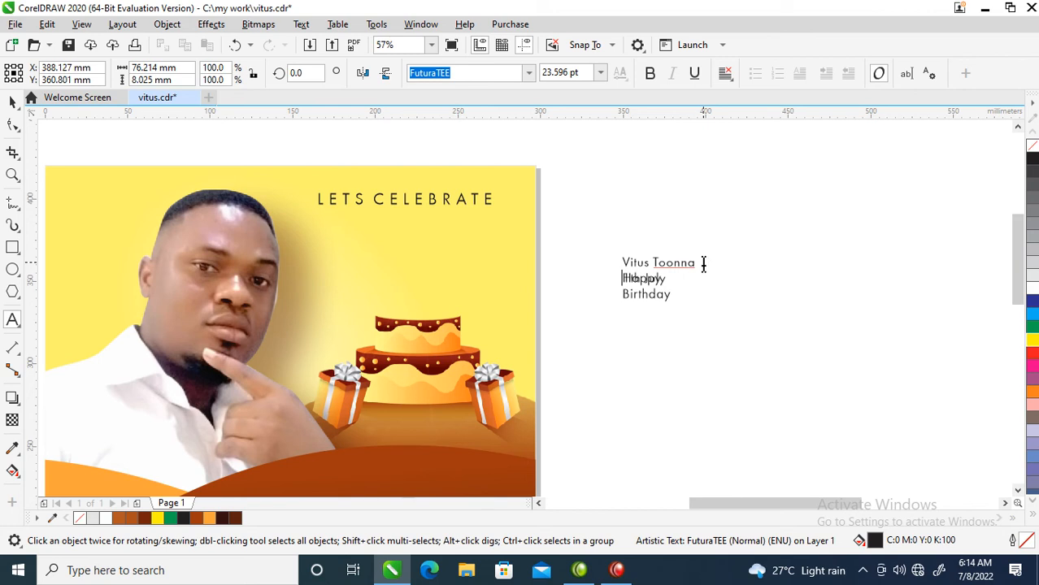
key(ctrl+space)
drag(675, 260, 683, 200)
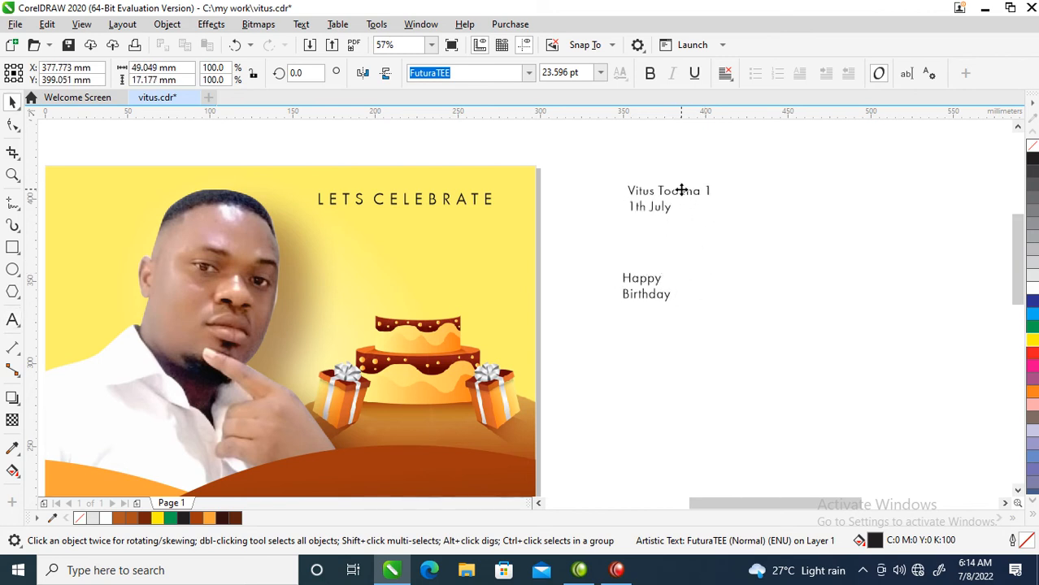
double_click(704, 190)
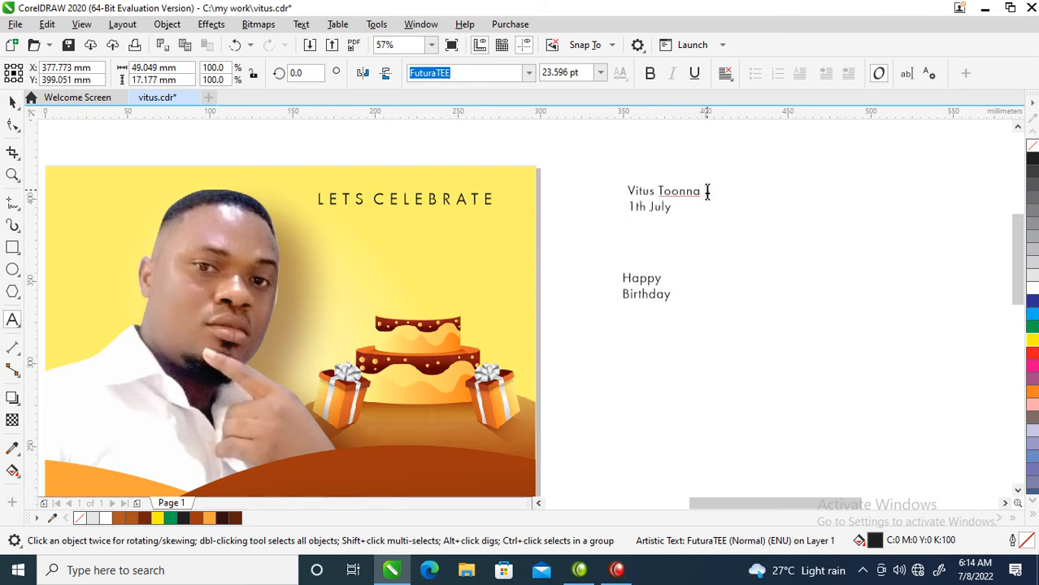
key(Return)
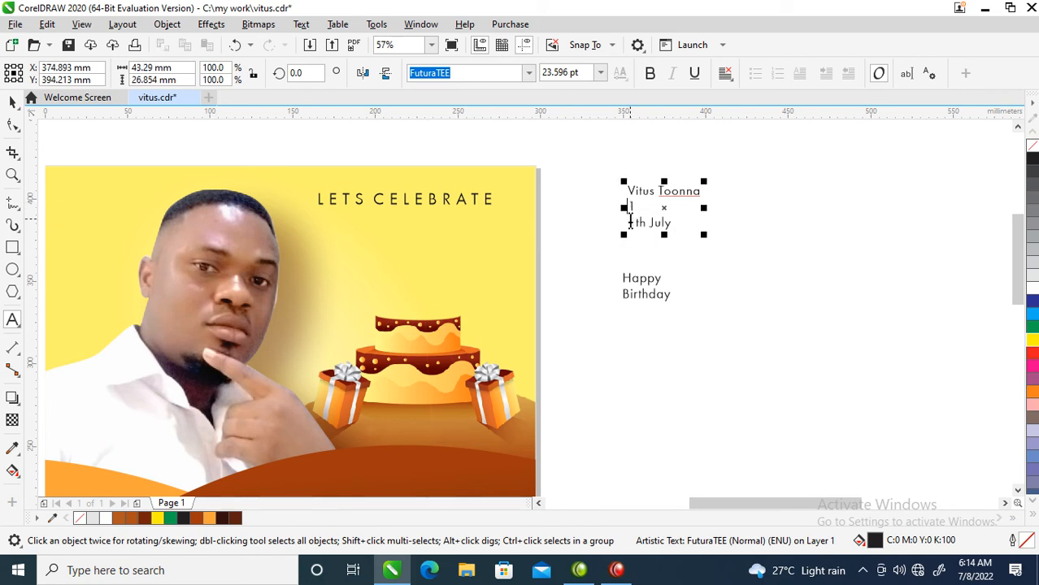
key(BackSpace)
text(11)
key(ctrl+space)
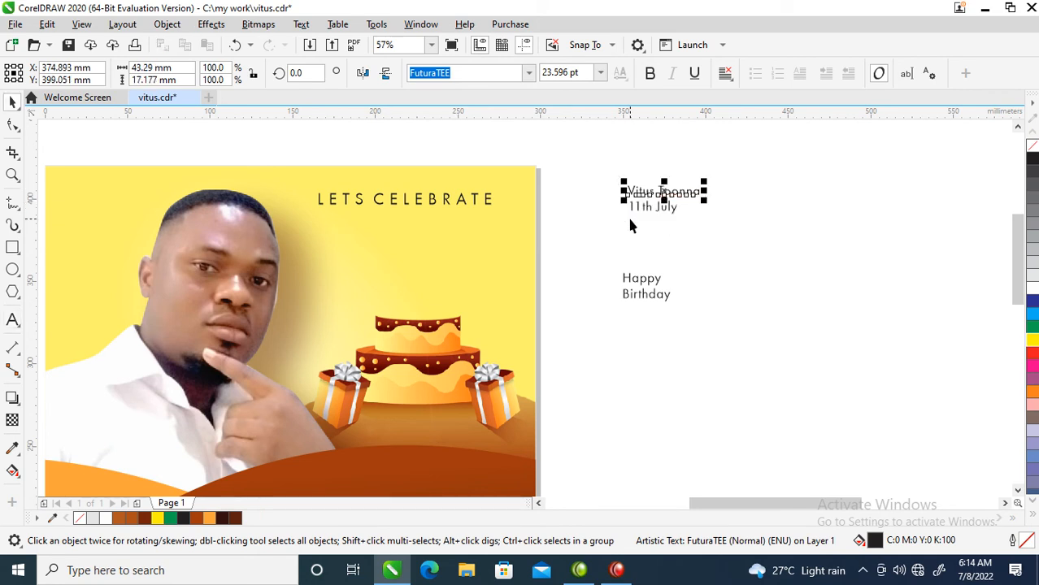
Step: Place the celebrant's name on the poster between "LETS CELEBRATE" and the cake, and enlarge it to about 70 pt
drag(680, 192, 467, 286)
drag(476, 291, 495, 305)
key(ctrl+z)
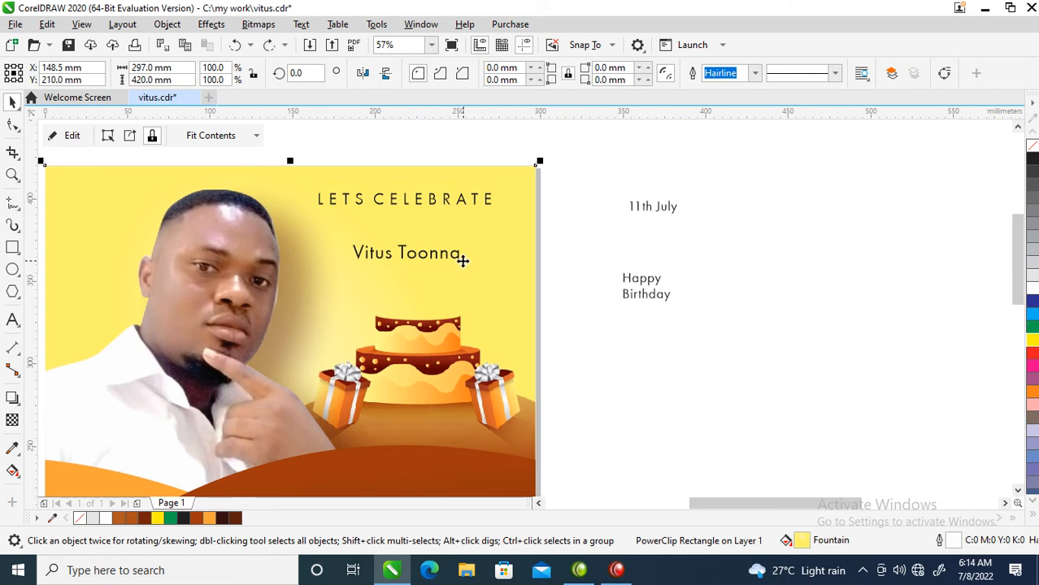
click(460, 260)
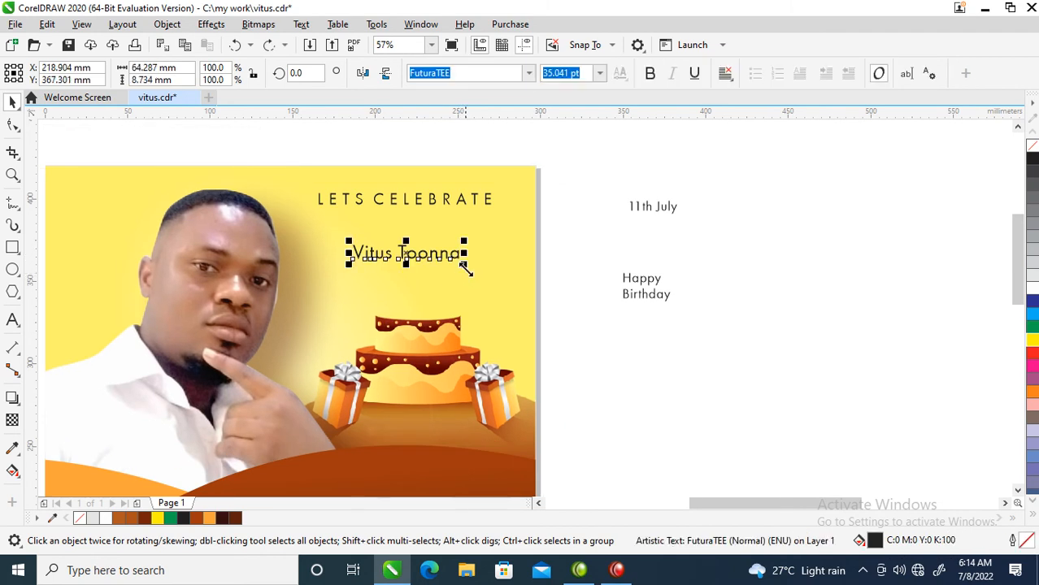
drag(465, 265, 570, 339)
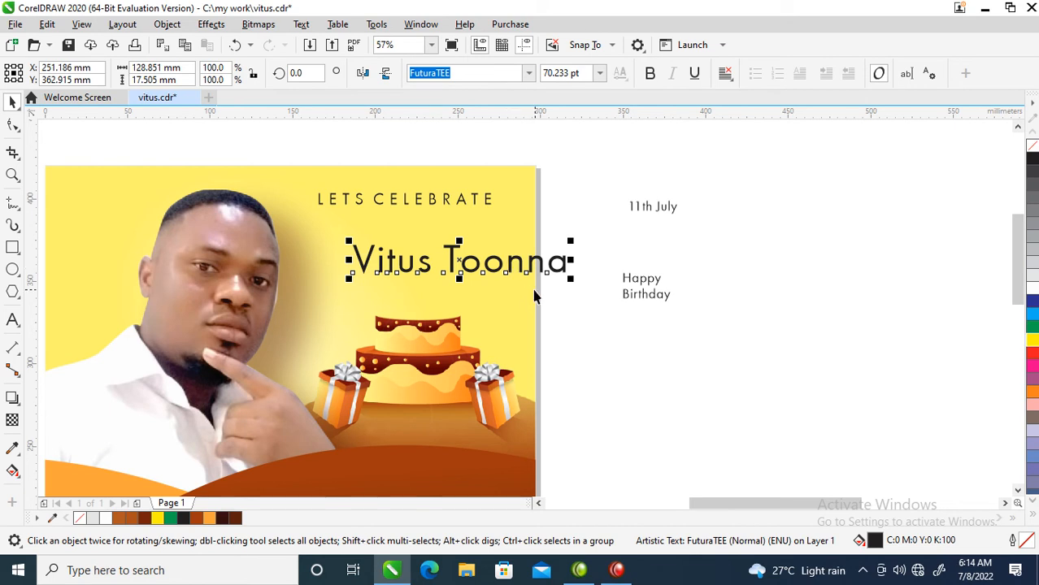
Step: Tighten the name's letter spacing and break it into two words, stacking the second beneath the first
click(12, 125)
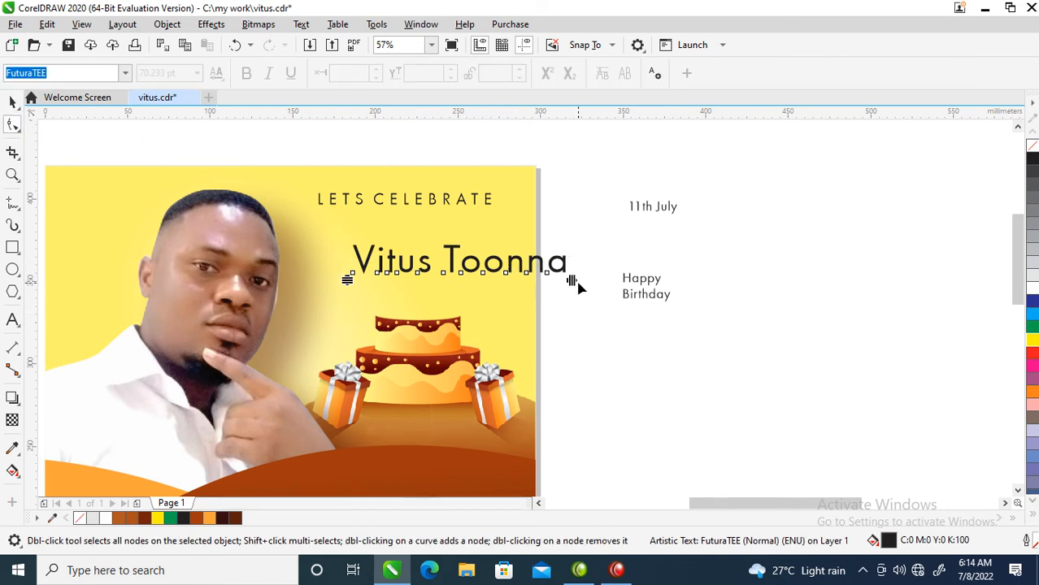
drag(569, 279, 504, 285)
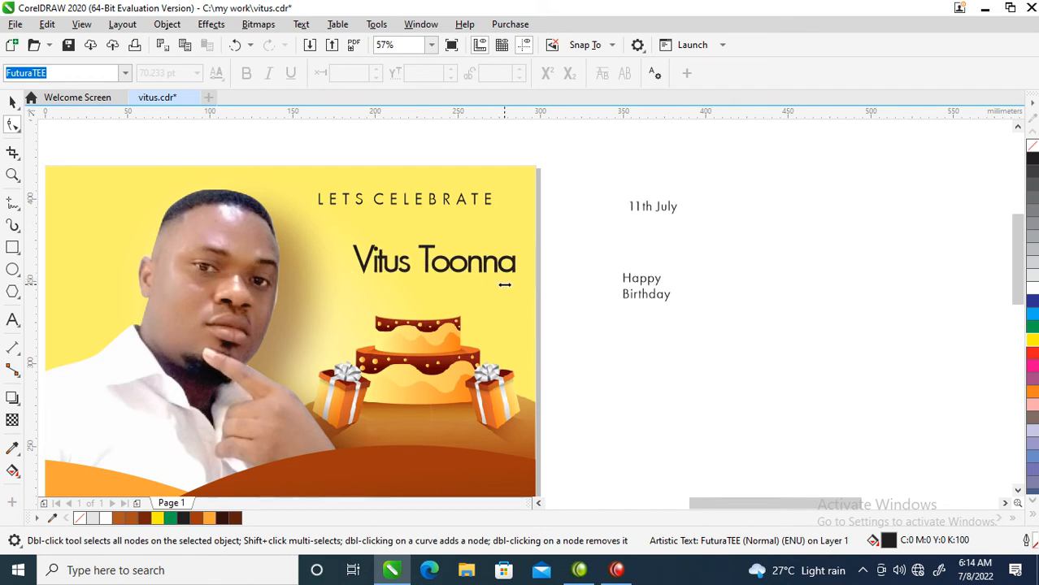
key(space)
key(ctrl+k)
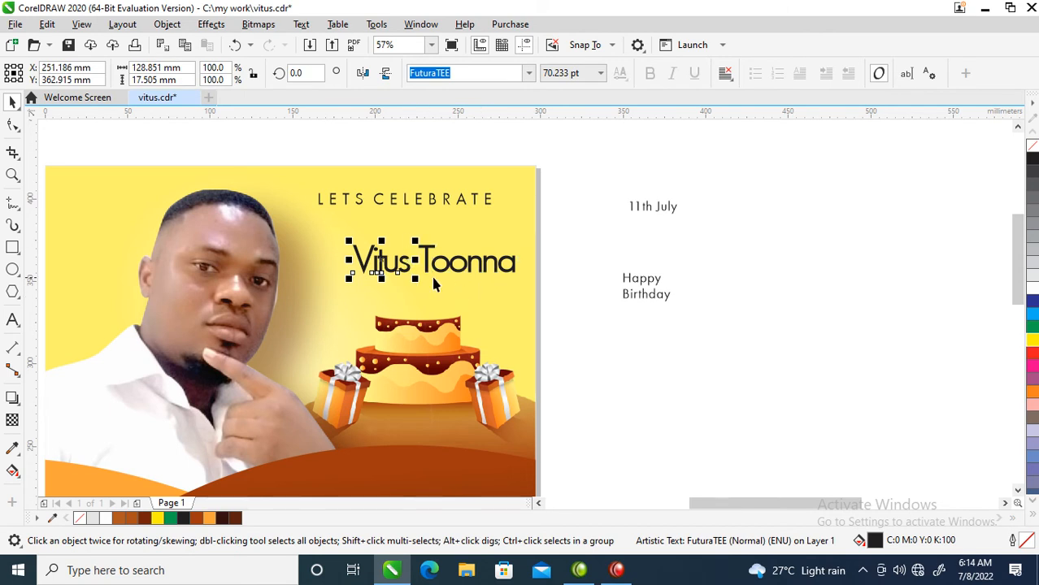
drag(436, 273, 393, 279)
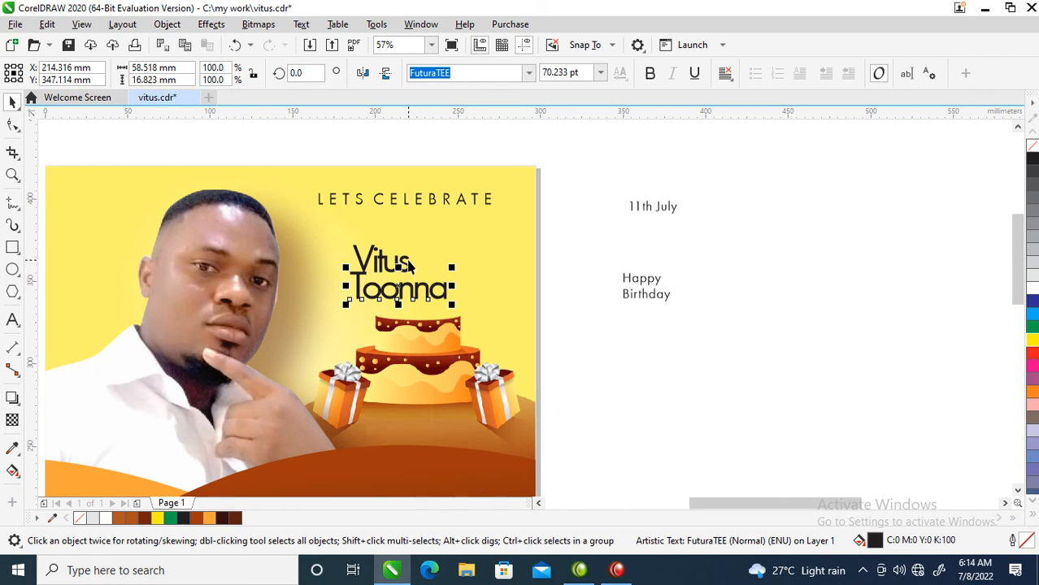
Step: Set both words of the celebrant's name in the Hello Paris Serif font
click(407, 272)
click(529, 72)
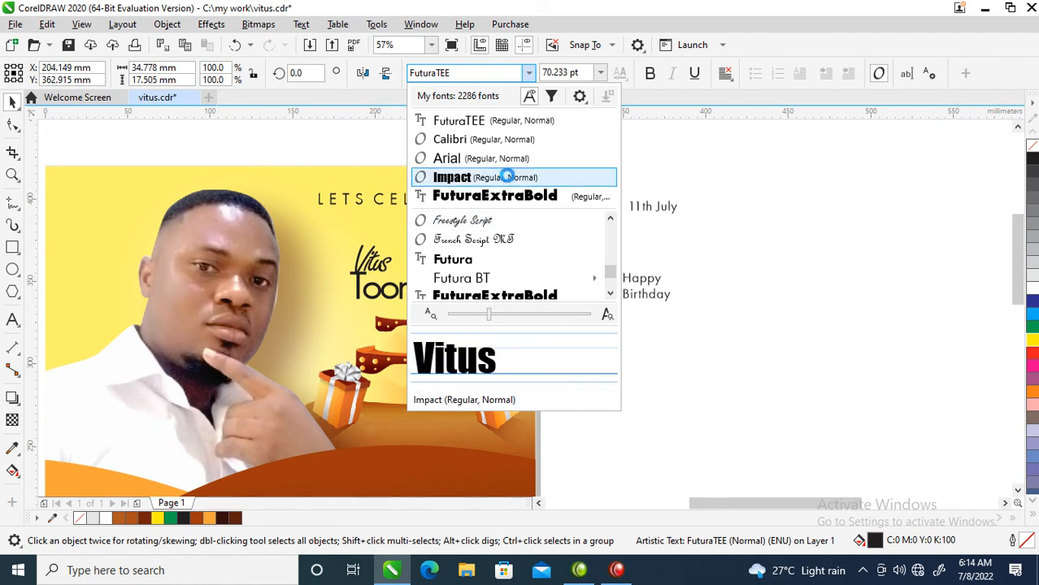
scroll(508, 176, down, 3)
scroll(510, 183, down, 2)
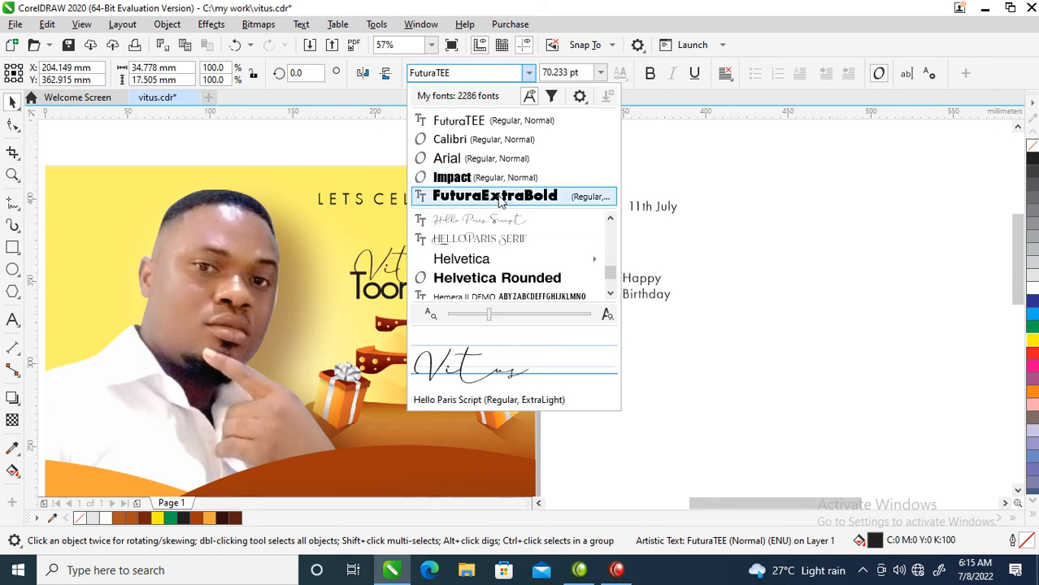
click(499, 237)
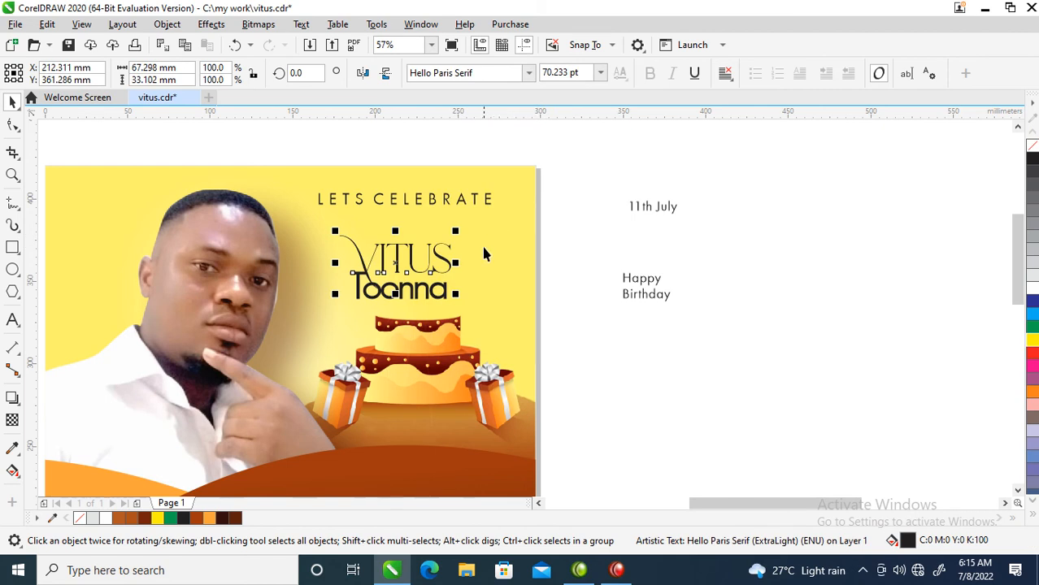
click(444, 299)
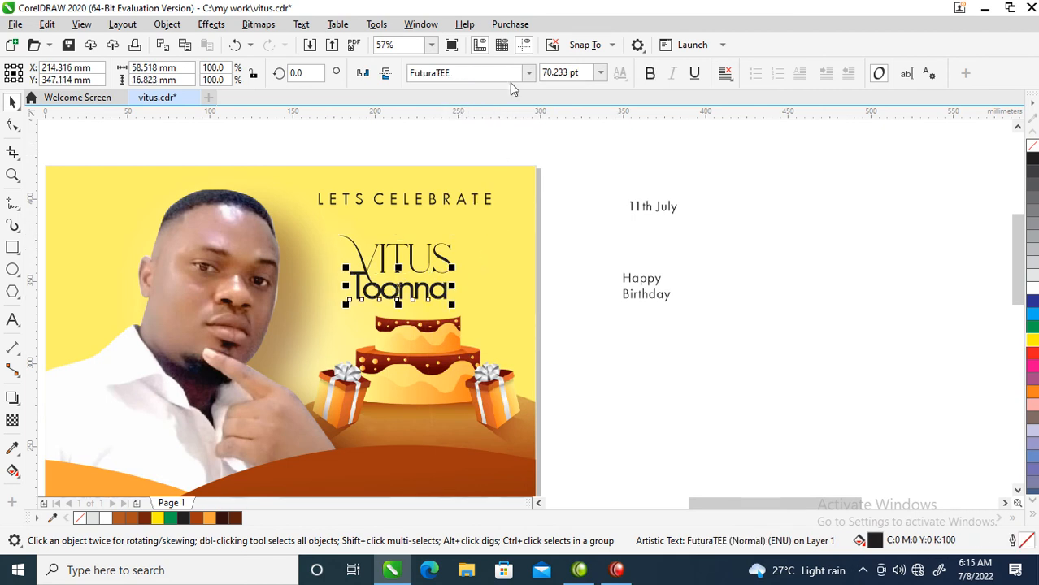
click(528, 72)
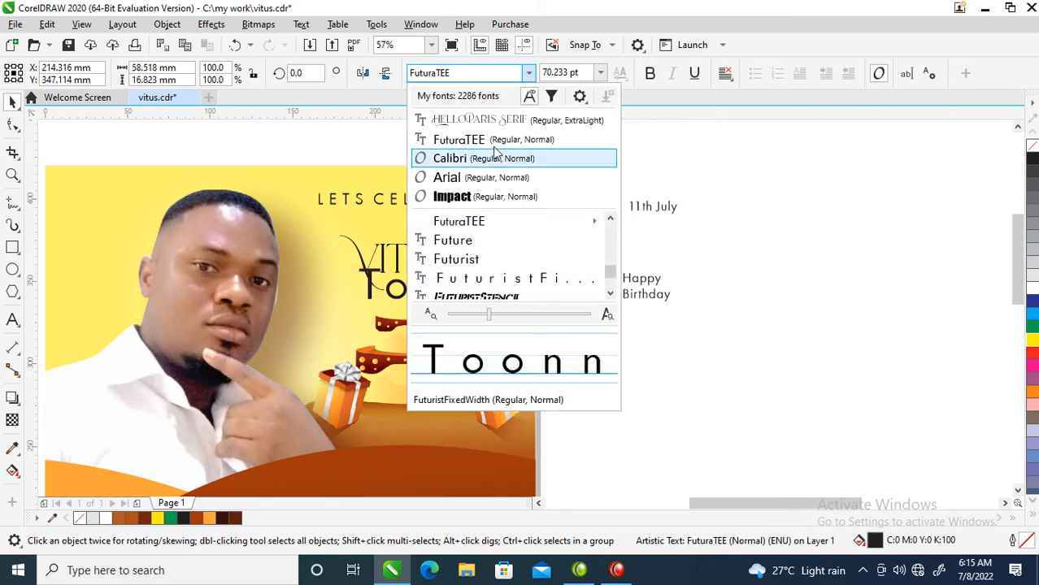
click(484, 120)
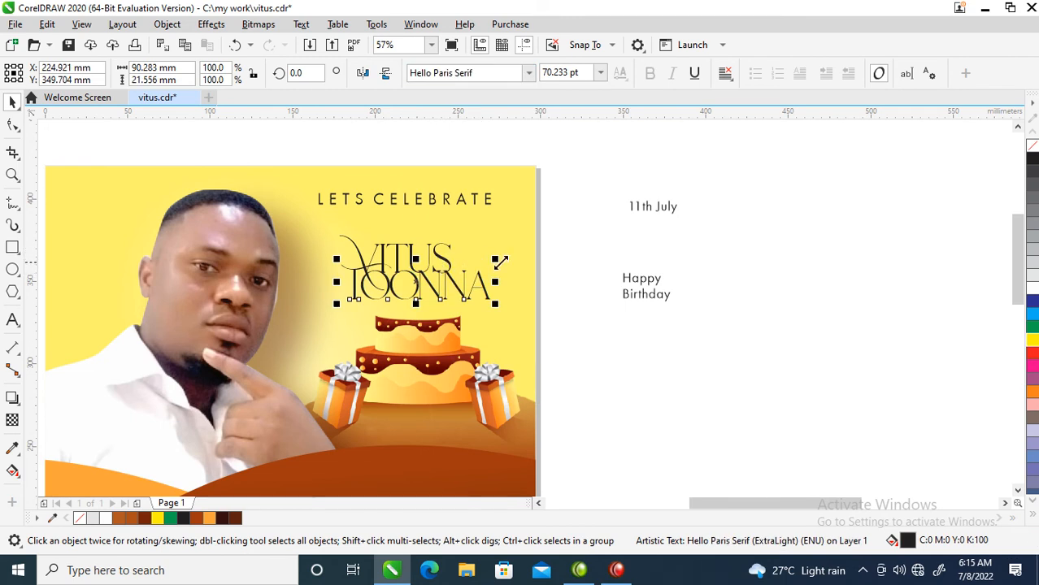
Step: Try shrinking the name's second word to about 36 pt, and undo that while keeping Hello Paris Serif on both words
drag(499, 261, 435, 288)
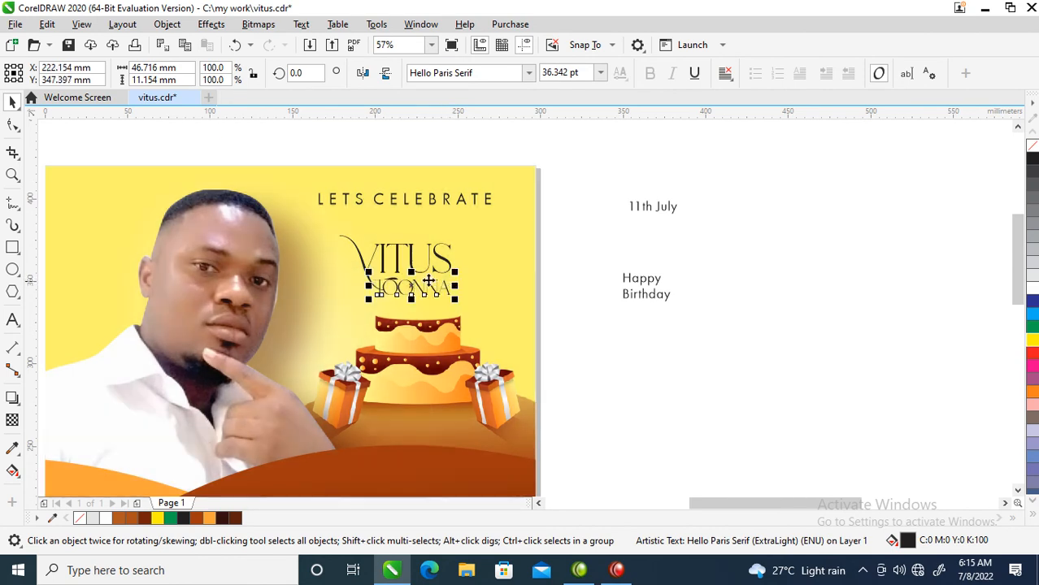
key(ctrl+z)
key(ctrl+z)
key(ctrl+z)
key(ctrl+z)
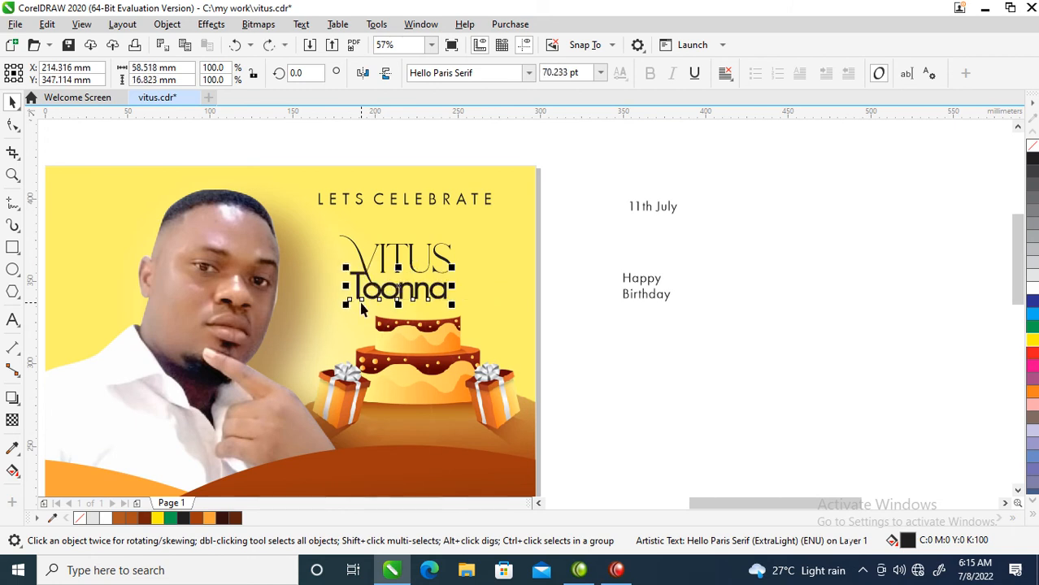
key(ctrl+z)
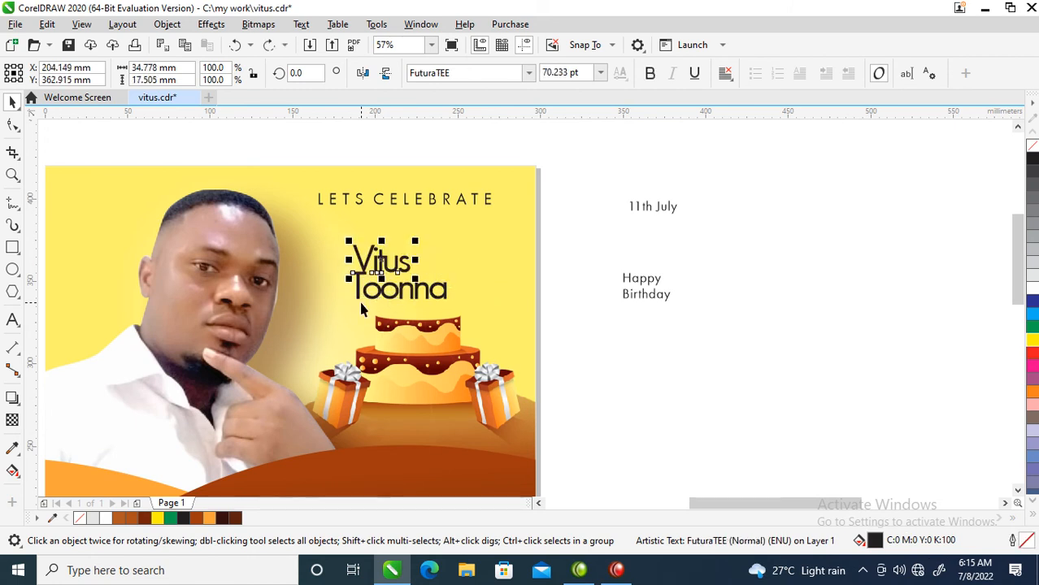
key(ctrl+shift+z)
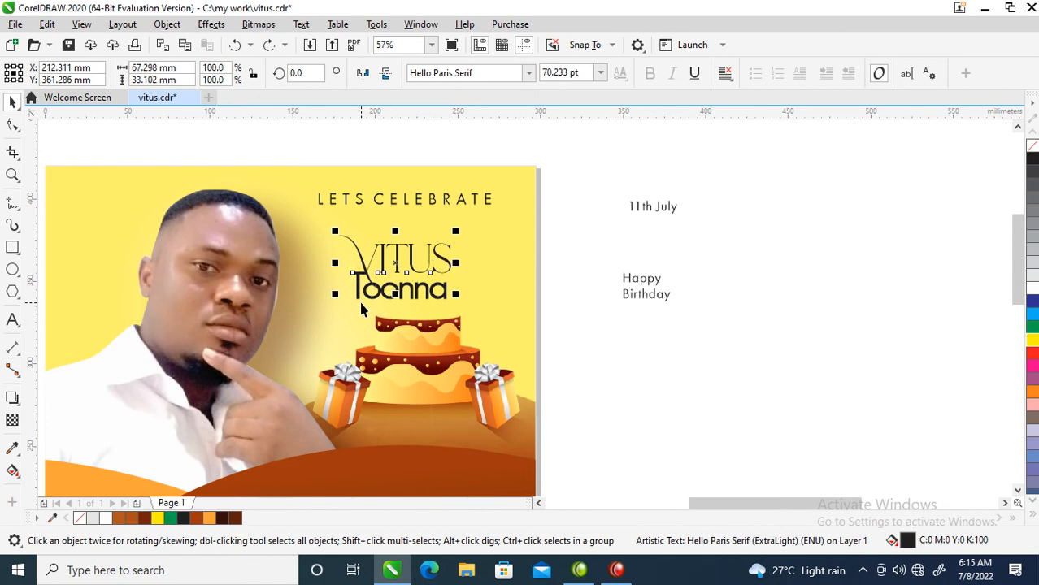
key(ctrl+shift+z)
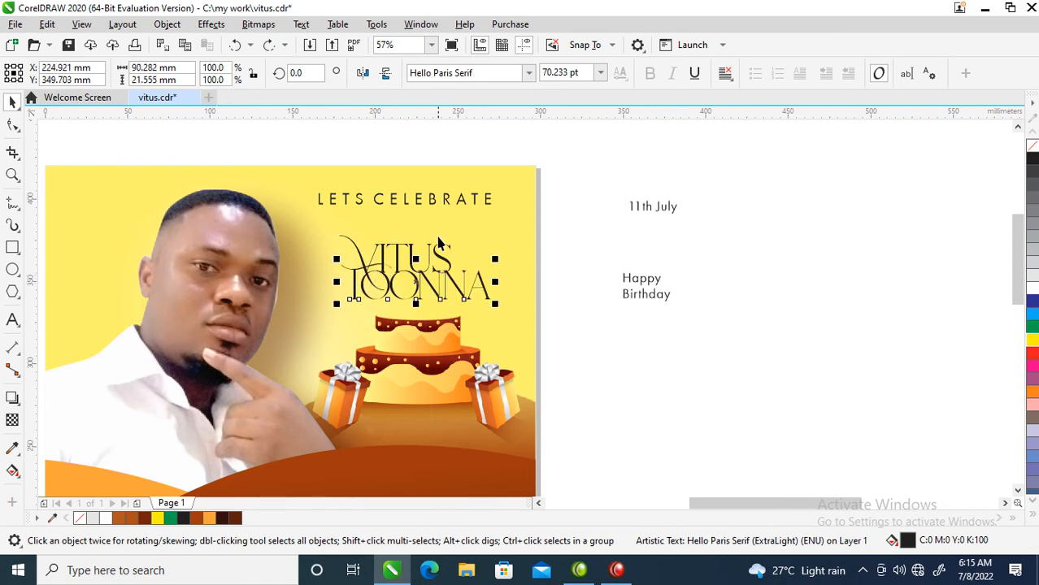
Step: Move the name's first word up and centre it above the second word
drag(444, 267, 469, 247)
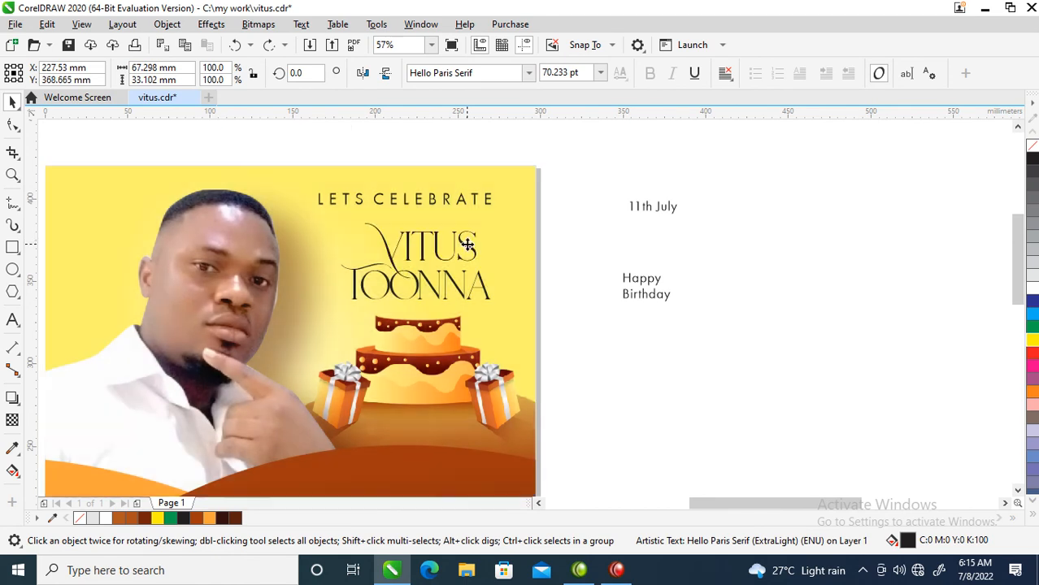
shift+click(463, 293)
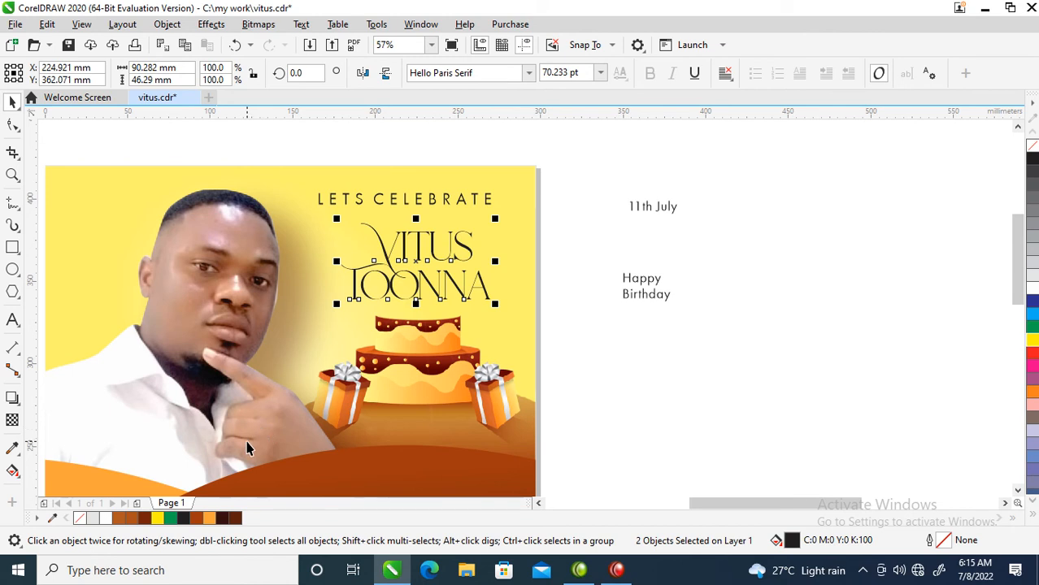
Step: Color both words of the celebrant's name dark brown (#73220B), fill and outline, and set their outline width to 3 points
click(147, 521)
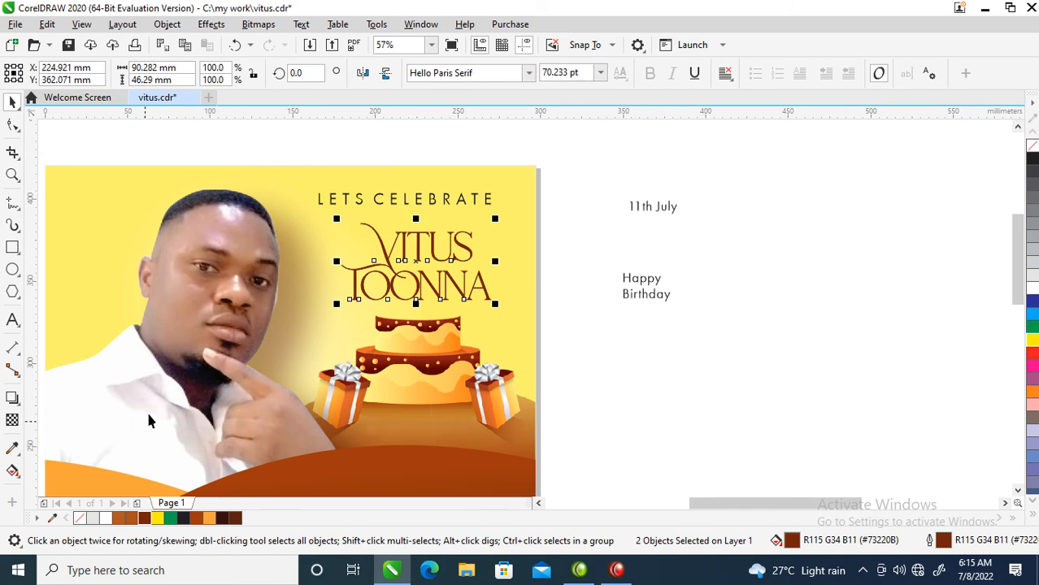
key(F12)
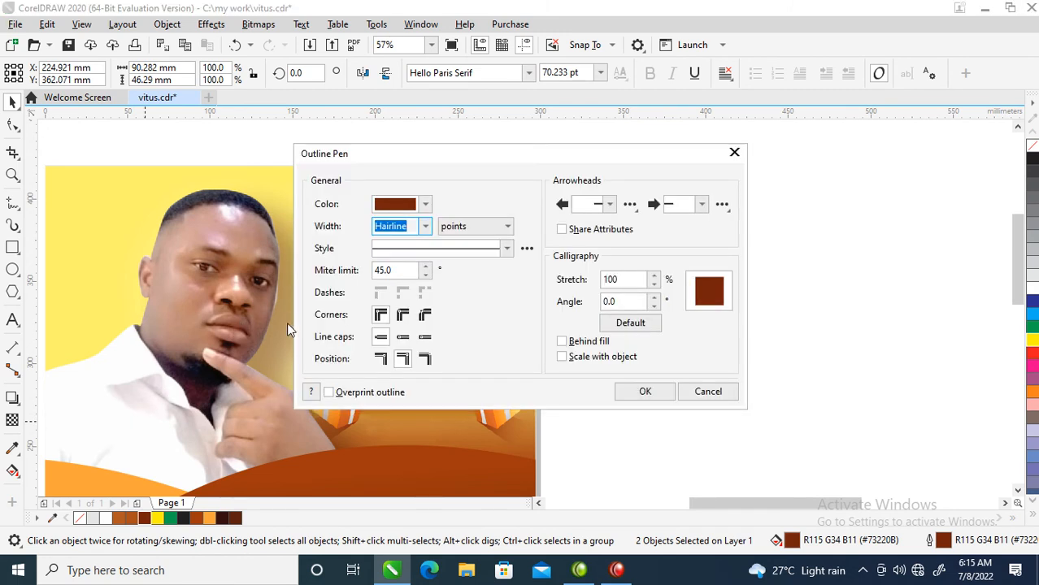
text(3)
click(642, 396)
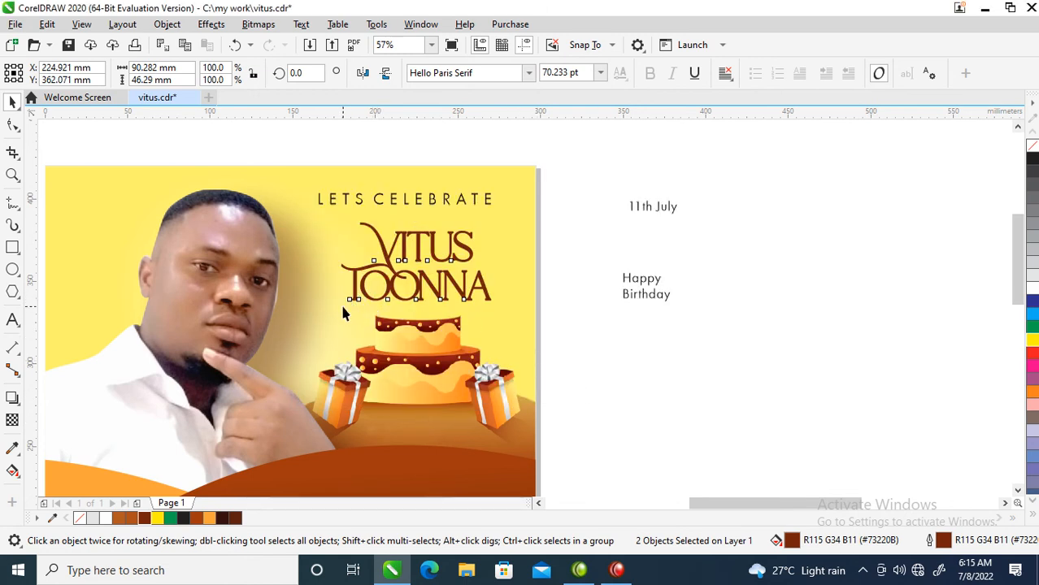
Step: Place a copy of the twelve-month calendar grid on the poster's brown area and shrink it to about 197 x 165 mm
scroll(352, 295, down, 2)
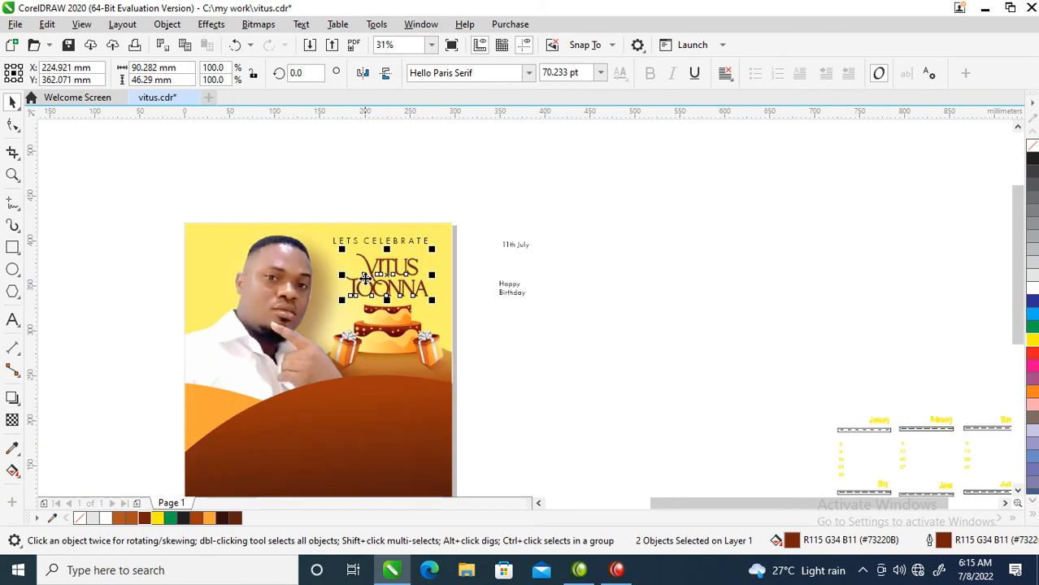
scroll(257, 209, down, 2)
key(z)
drag(179, 225, 710, 460)
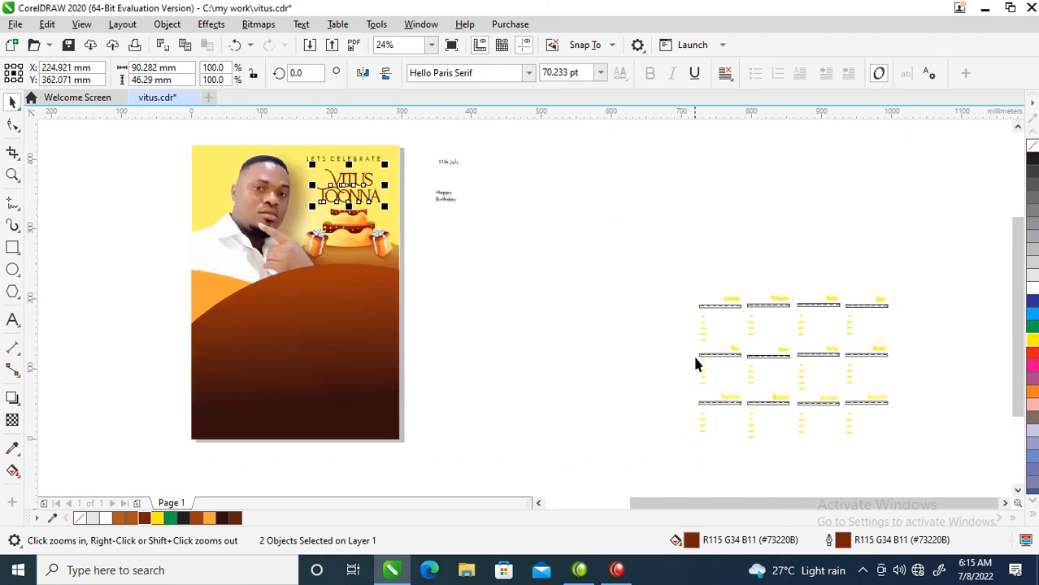
drag(733, 299, 231, 295)
right_click(230, 301)
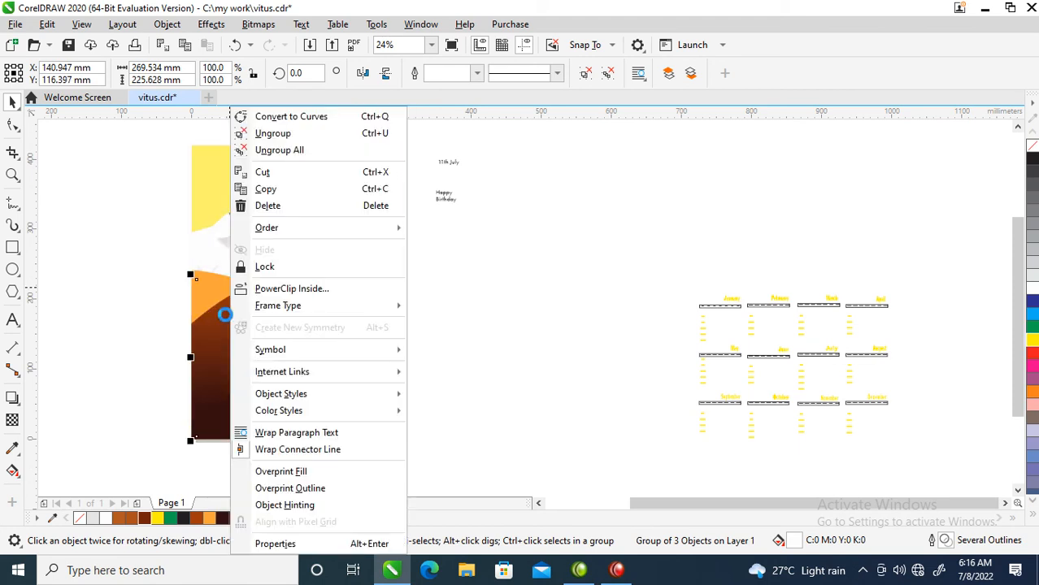
click(116, 269)
drag(188, 271, 240, 303)
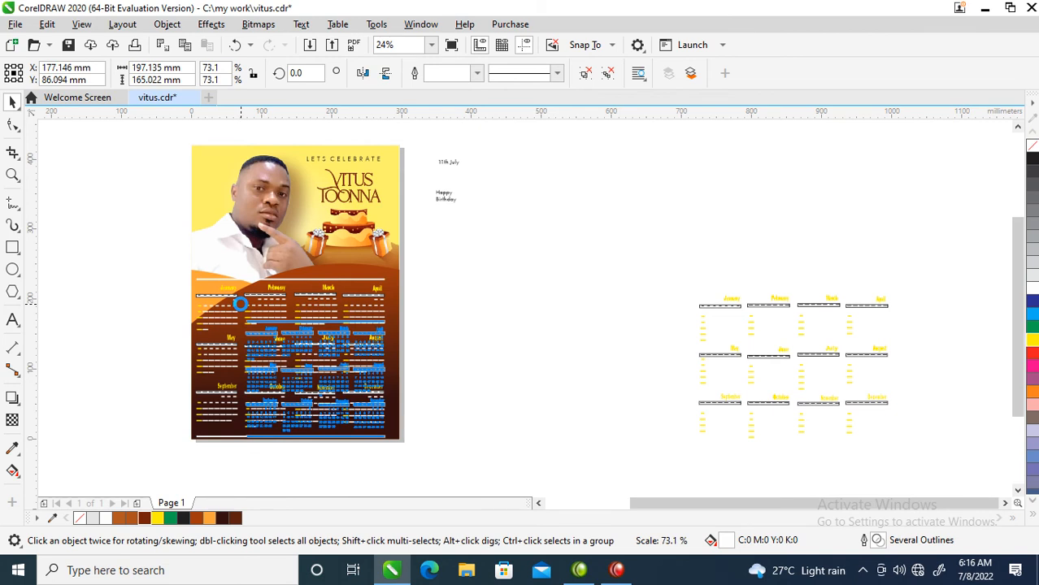
drag(241, 303, 241, 310)
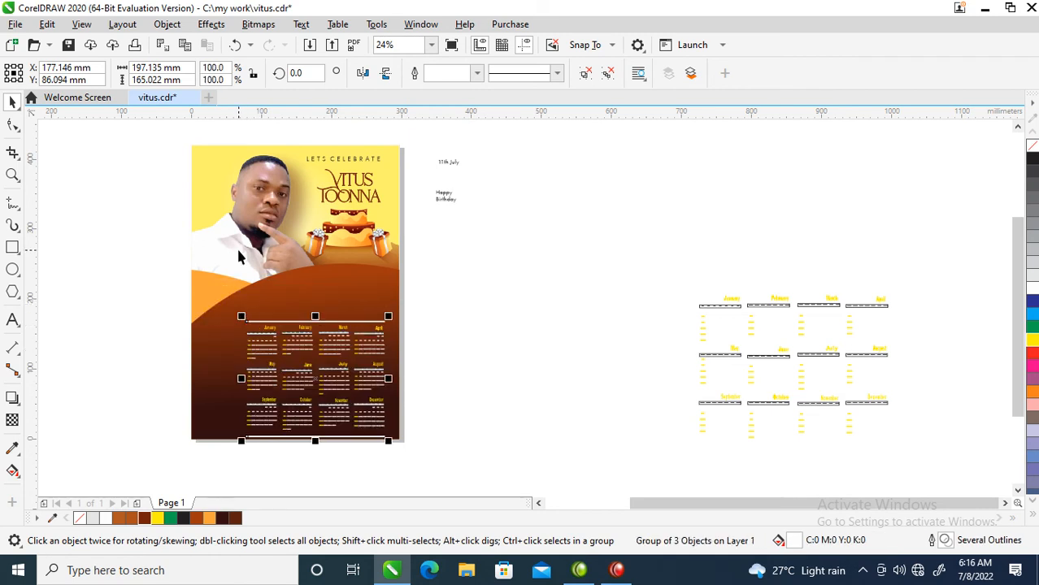
Step: Move the calendar grid up so its upper line sits just below the crest of the brown curve
key(z)
drag(134, 218, 452, 416)
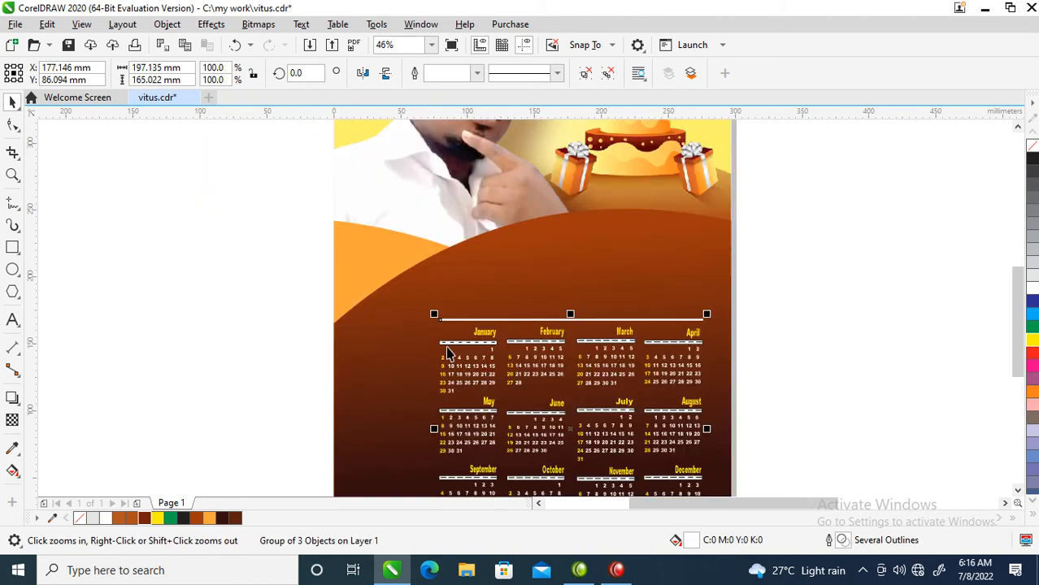
key(space)
drag(544, 329, 549, 276)
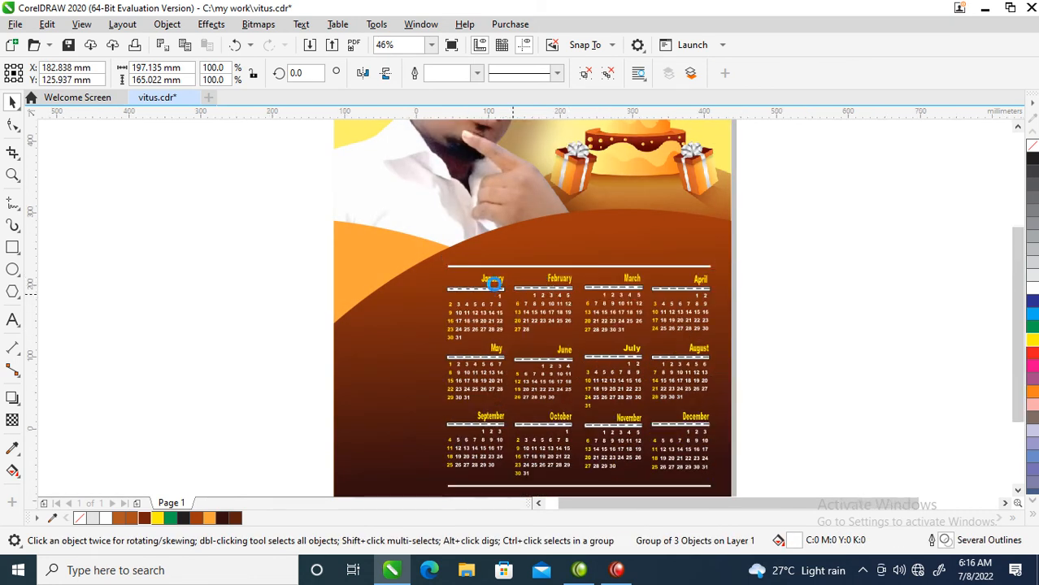
Step: Place a copy of the photo of the man in the cap on the brown area beside the calendar
scroll(512, 300, down, 2)
drag(159, 228, 460, 347)
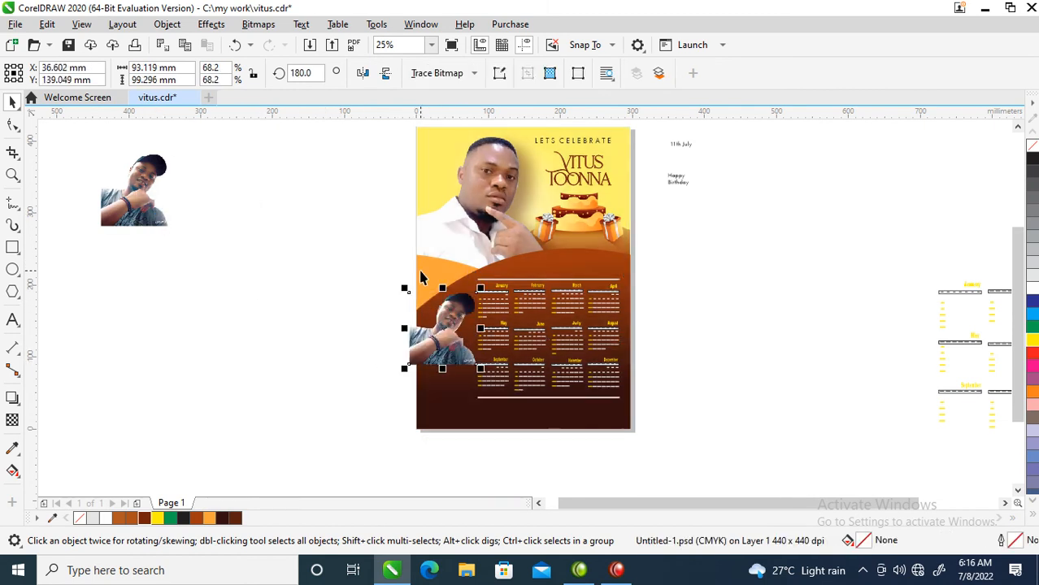
key(z)
drag(399, 233, 579, 383)
Step: Convert the copied cap photo to a 300 dpi Grayscale (8-bit) bitmap with a transparent background
key(alt)
key(Escape)
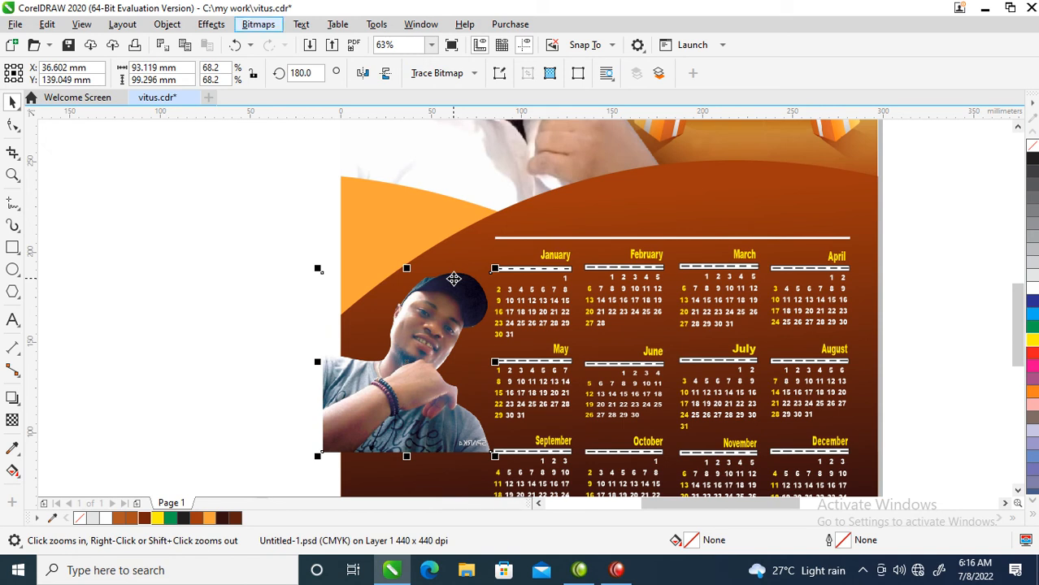
key(alt+b)
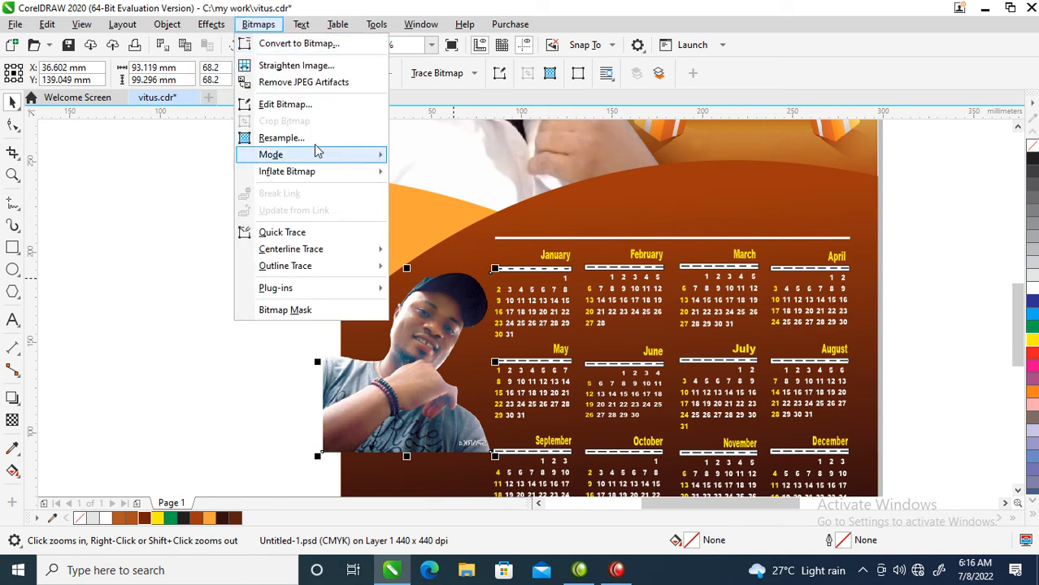
click(284, 45)
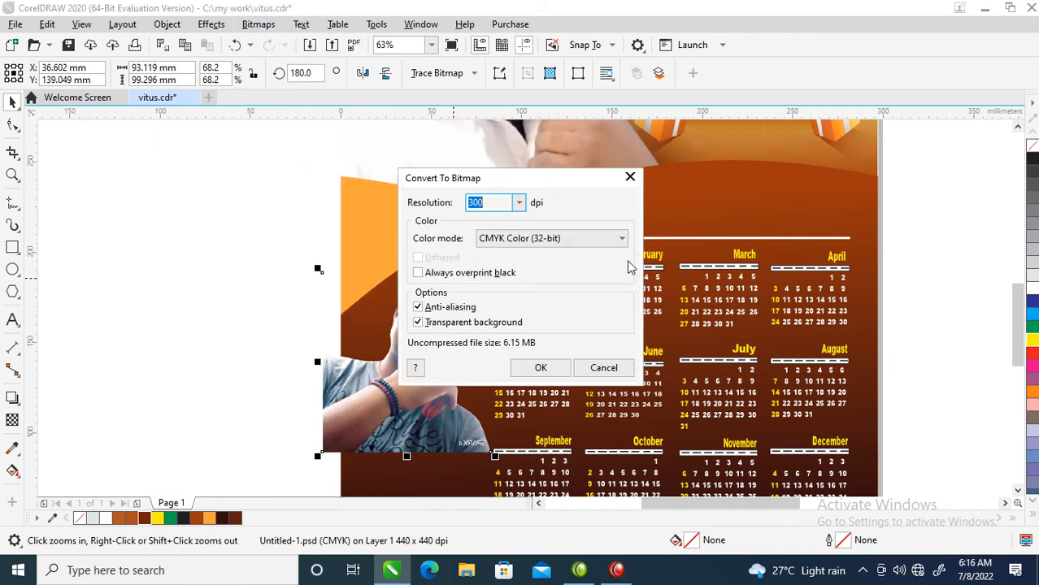
click(610, 240)
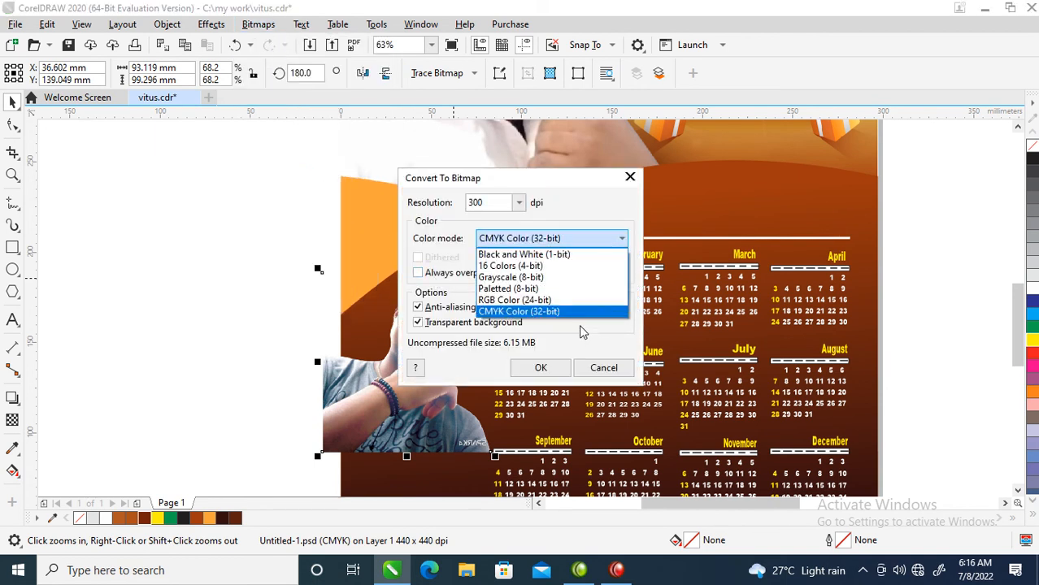
click(510, 277)
click(541, 368)
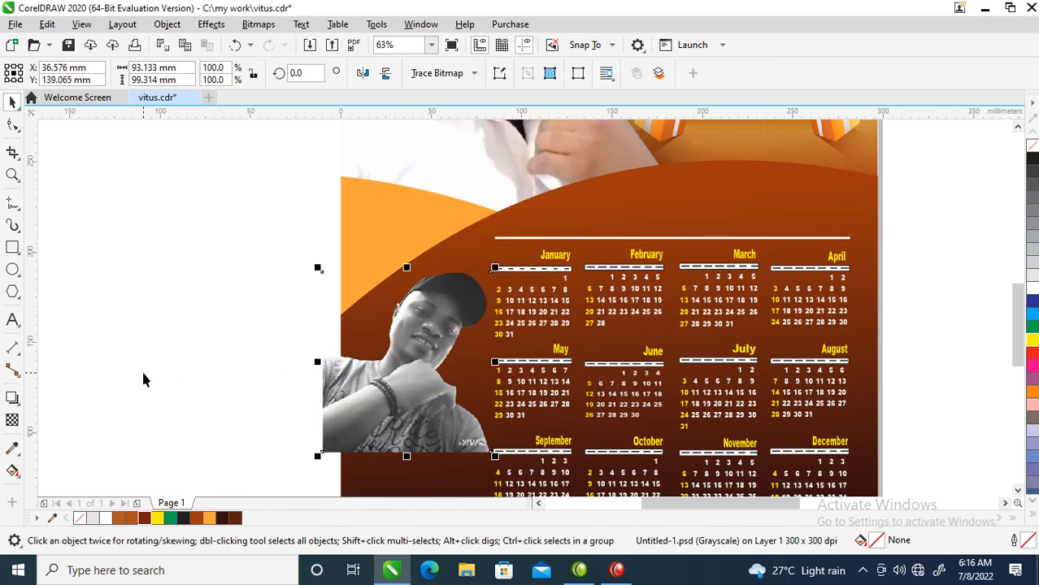
Step: Fade out the lower part of the grayscale photo with a fountain transparency and convert the result to a bitmap
click(13, 420)
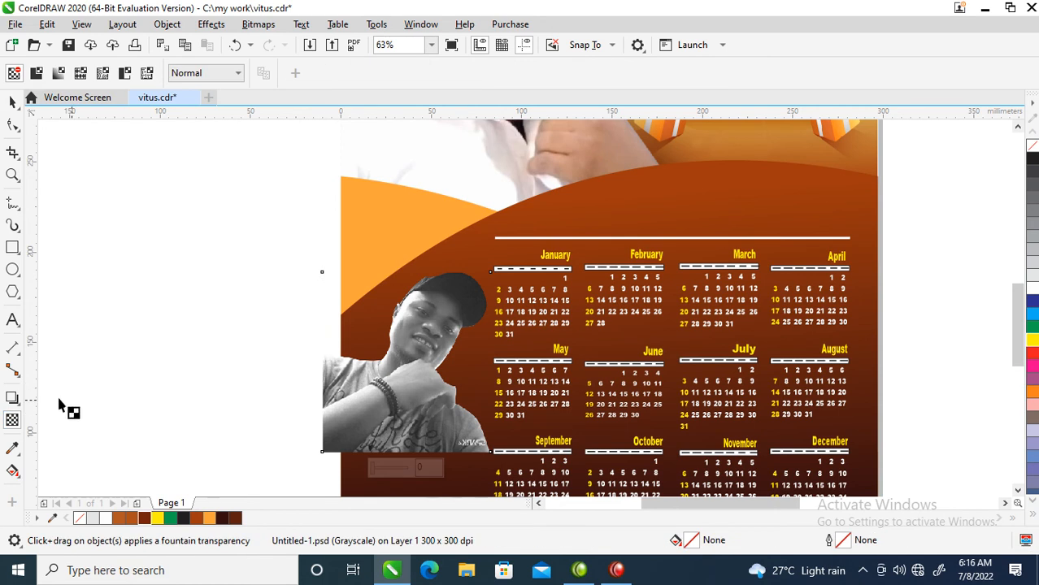
drag(423, 387, 425, 443)
key(space)
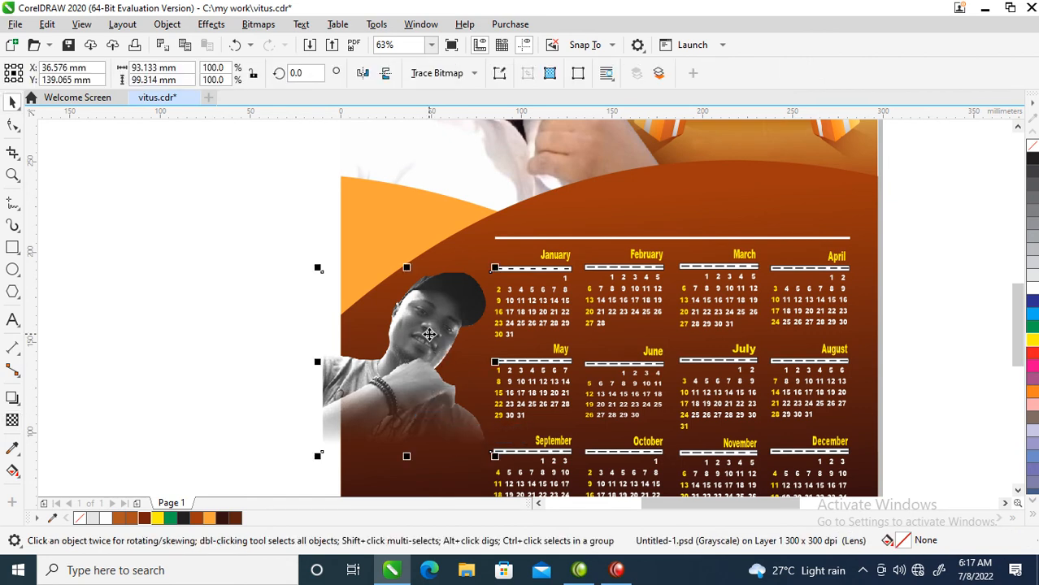
key(alt+b)
key(Return)
key(Return)
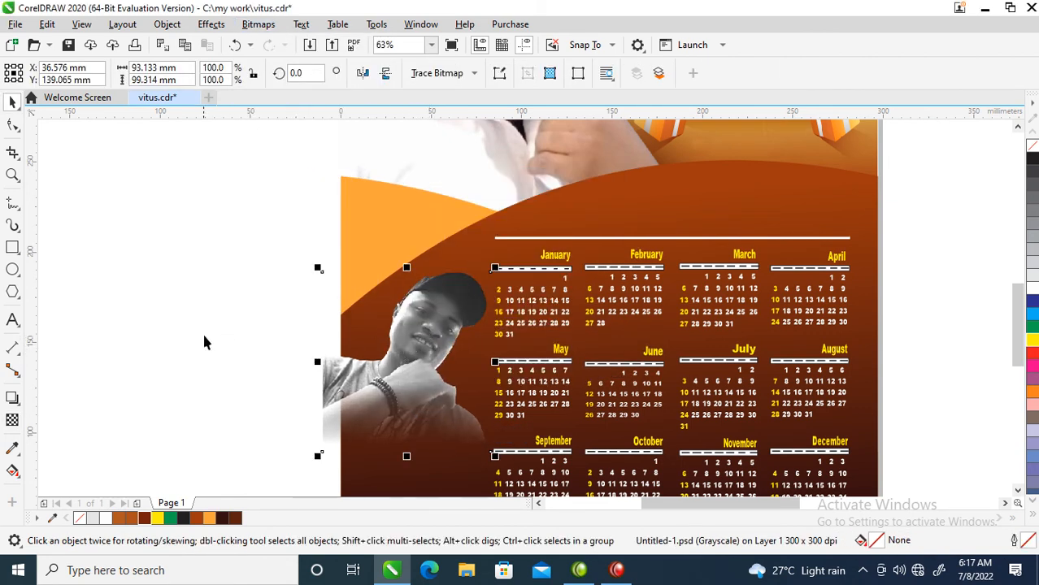
Step: Apply a uniform transparency of 80 to the faded grayscale photo
click(11, 426)
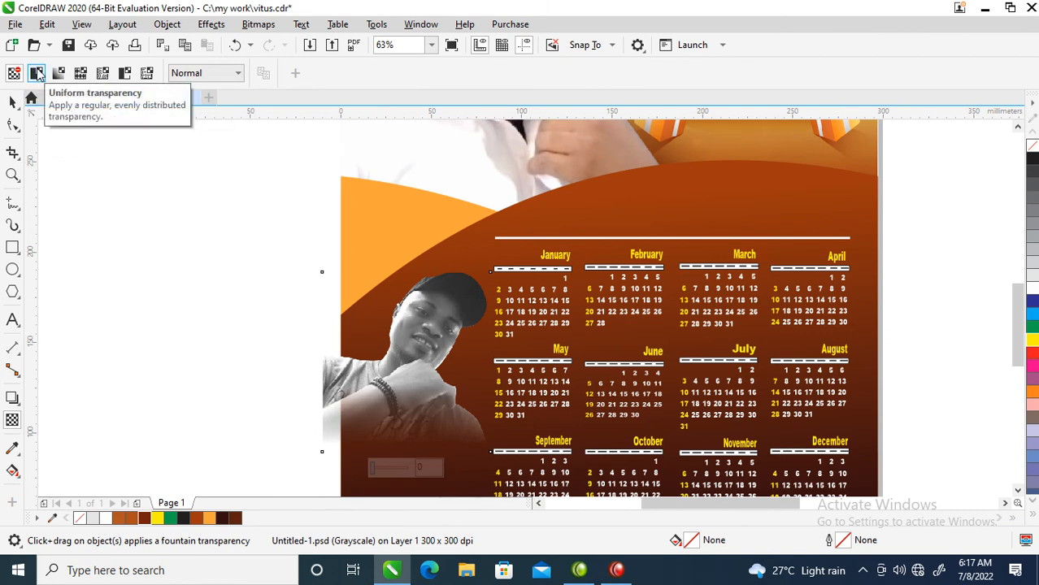
click(38, 73)
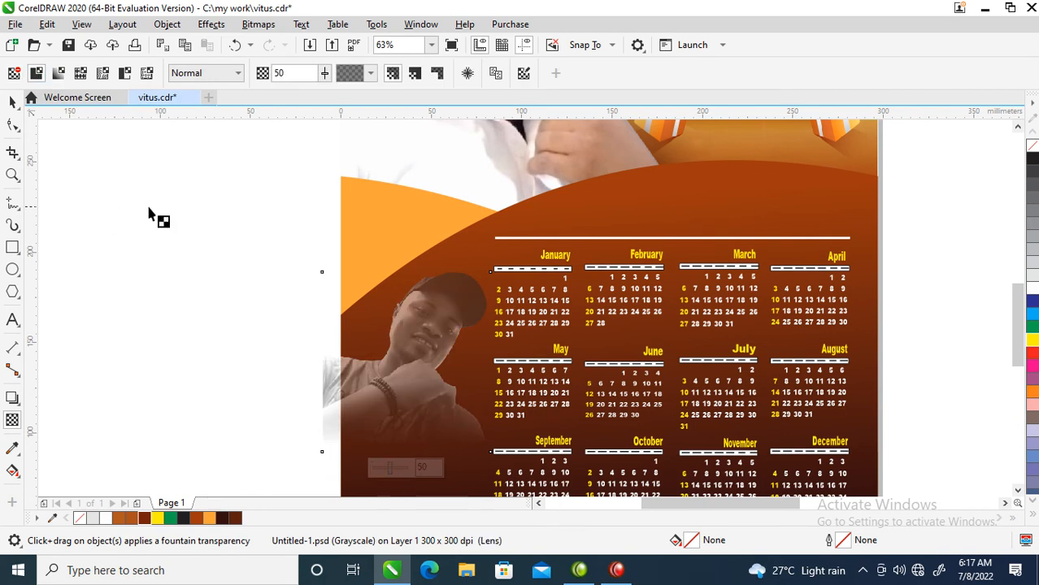
drag(329, 79, 347, 115)
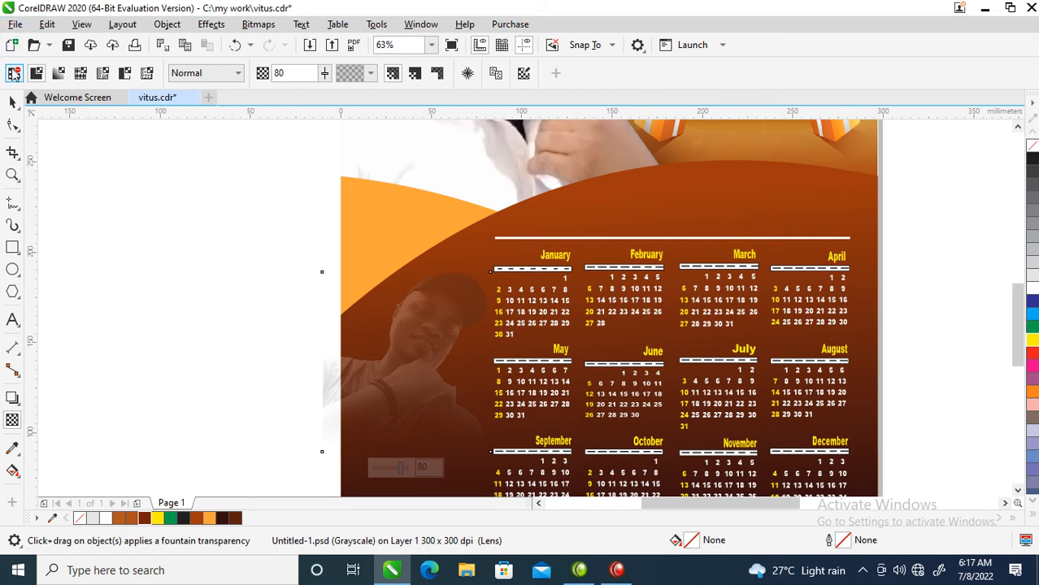
click(12, 103)
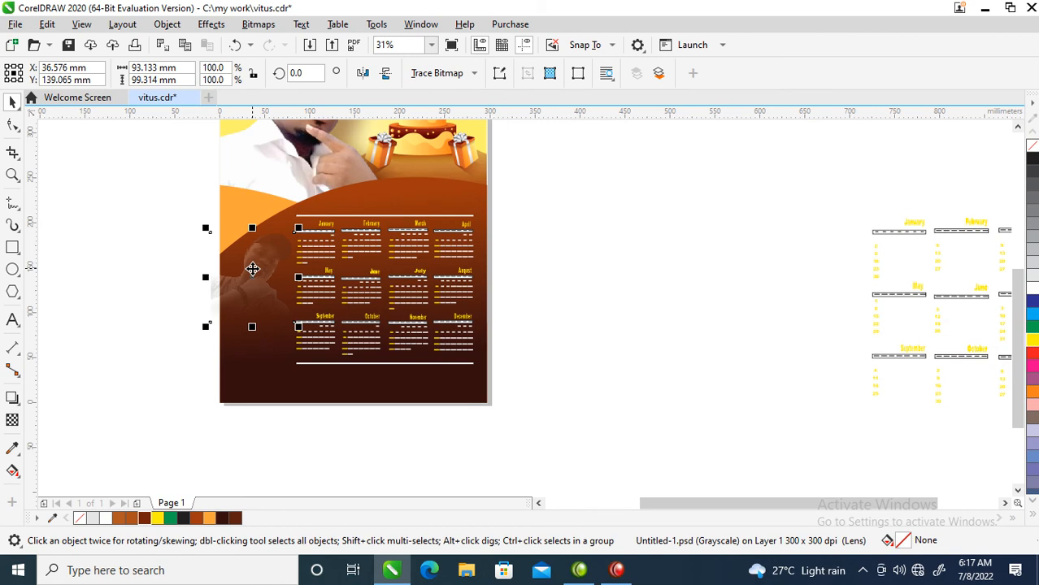
Step: PowerClip the faded photo inside the brown curve, then reposition it beside the calendar and enlarge it to about 137 x 146 mm
drag(252, 268, 407, 189)
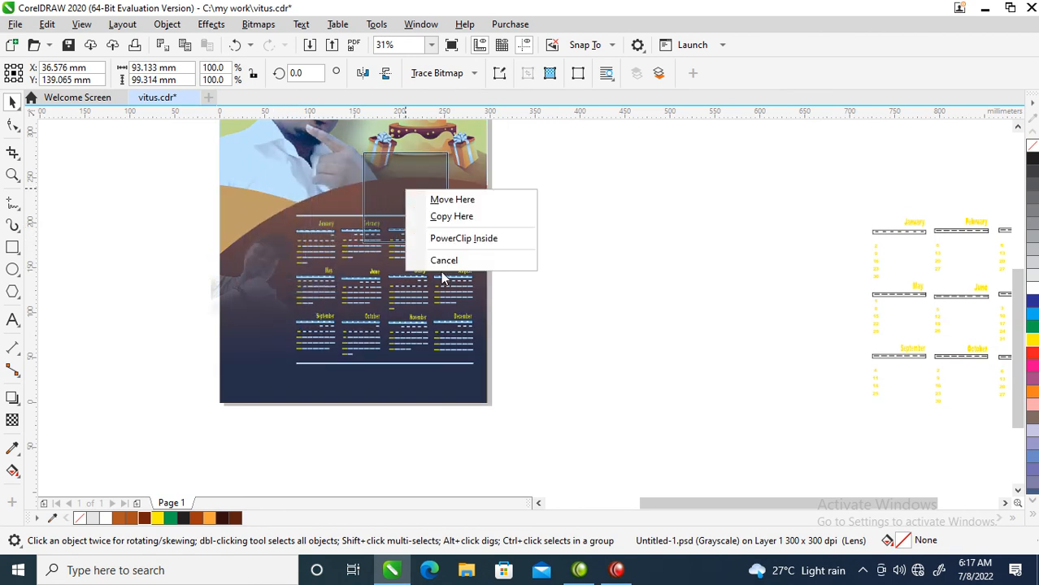
click(462, 239)
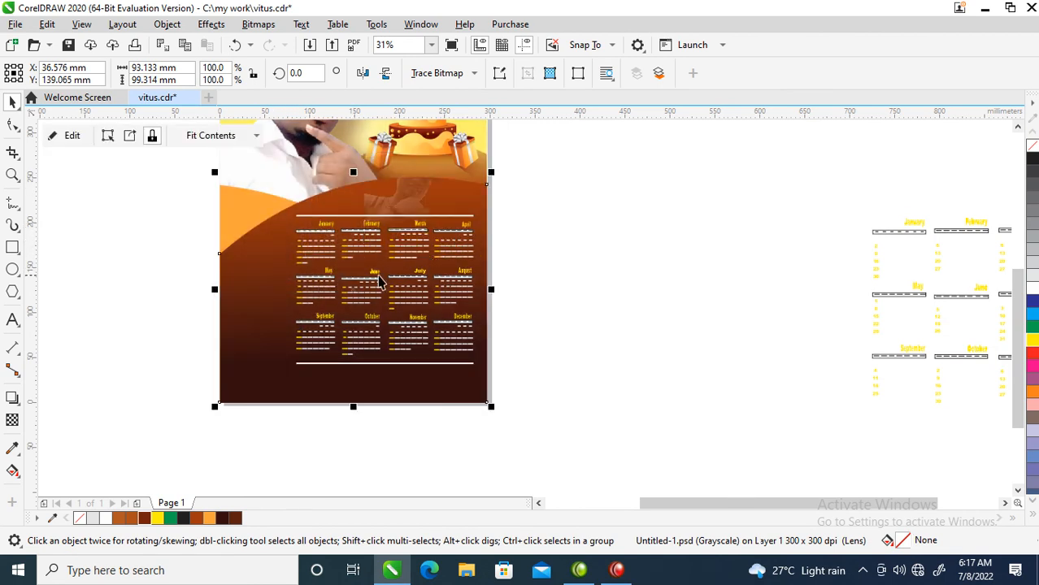
click(410, 192)
drag(415, 195, 248, 335)
drag(294, 278, 329, 246)
mouse_move(267, 310)
mouse_down()
mouse_move(252, 291)
mouse_move(265, 302)
mouse_up()
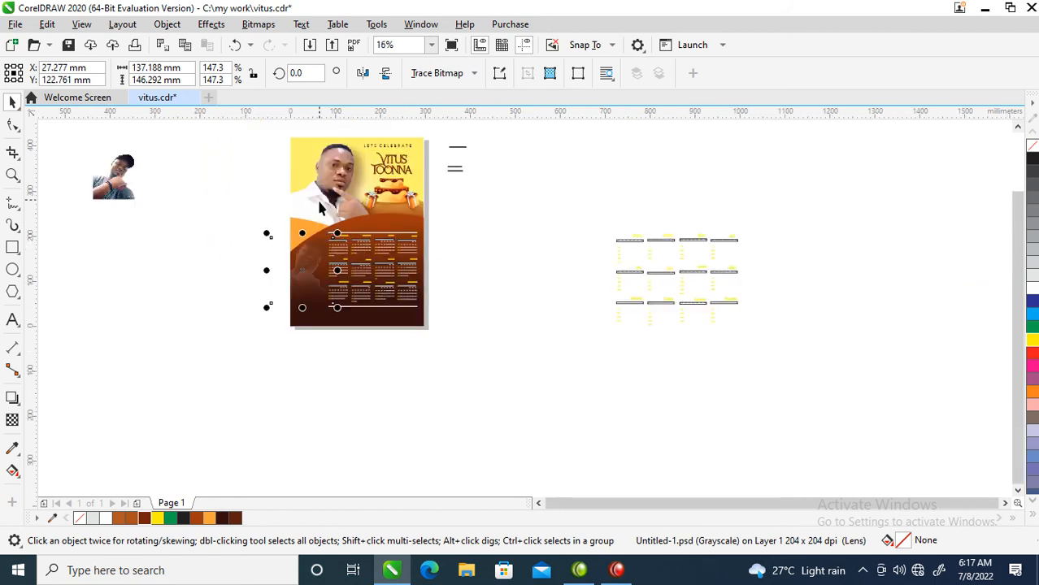
Step: Place a copy of the birthday date text on the brown curve above the calendar grid
key(z)
drag(271, 136, 524, 341)
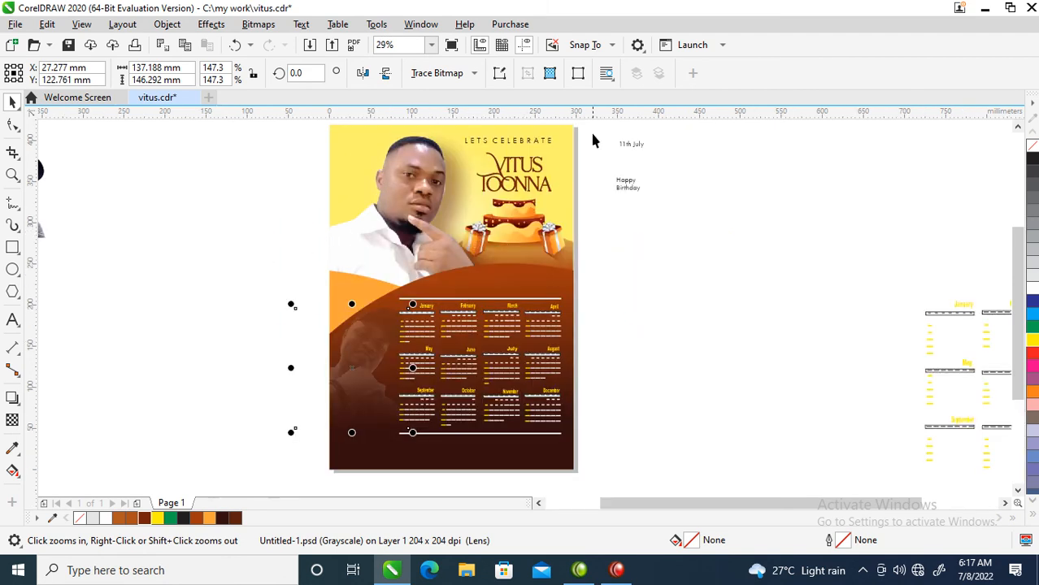
key(space)
click(632, 182)
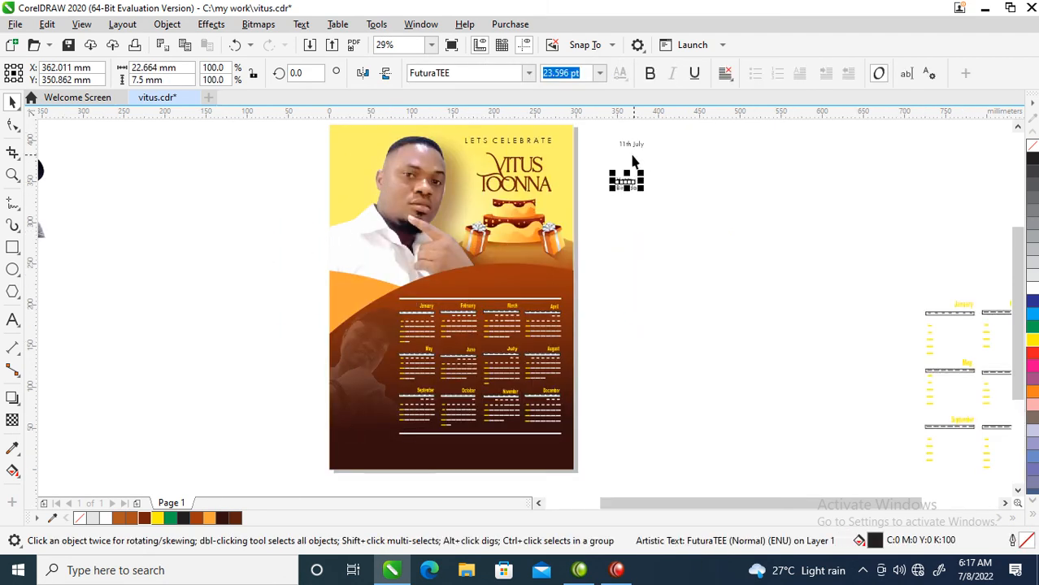
drag(611, 221, 693, 144)
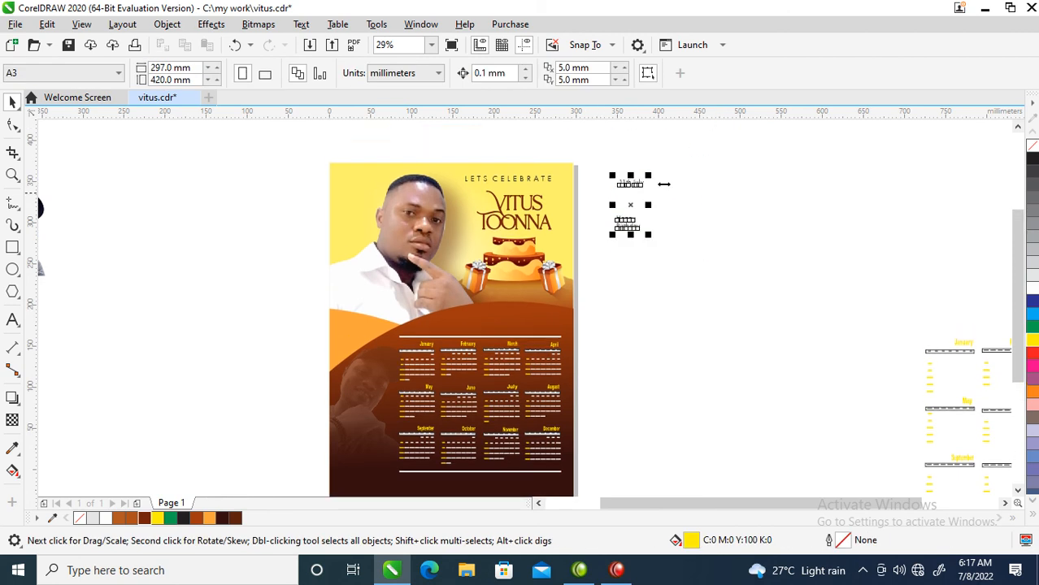
click(731, 168)
drag(637, 184, 605, 218)
drag(600, 224, 497, 322)
key(ctrl+z)
right_click(497, 322)
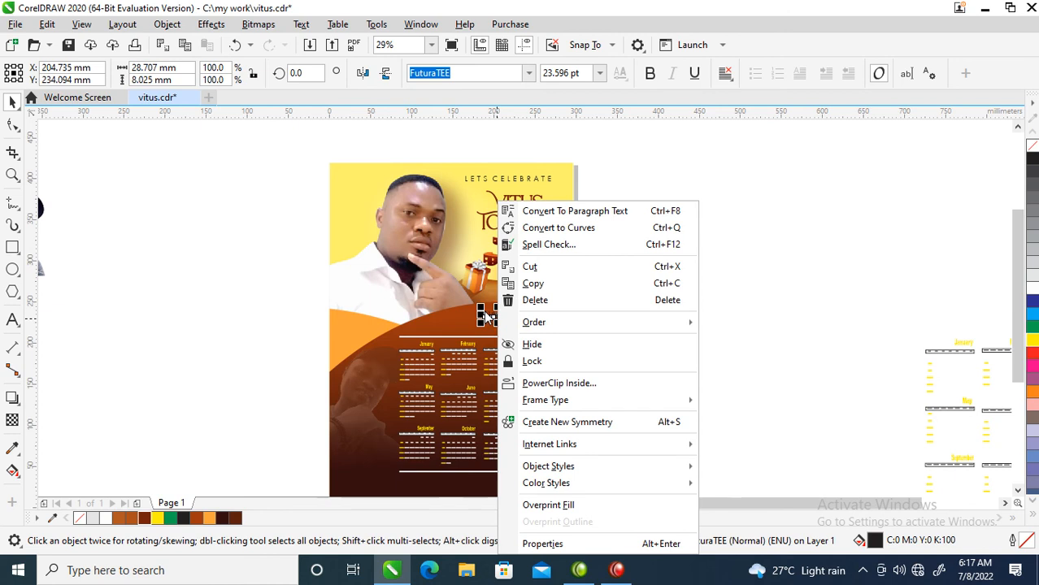
key(Escape)
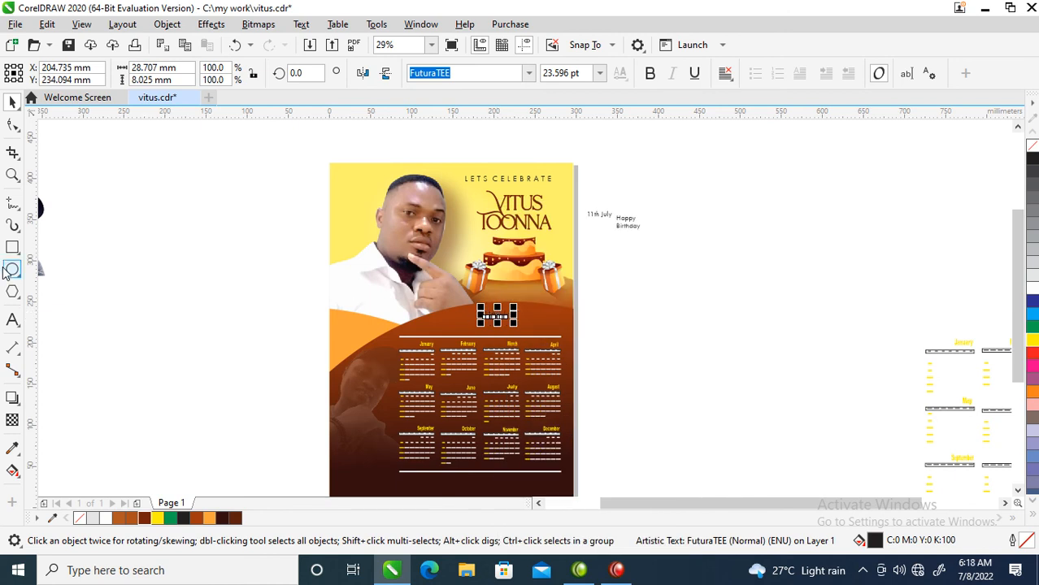
Step: Replace the wording of the copied date text above the calendar with 2022
click(12, 319)
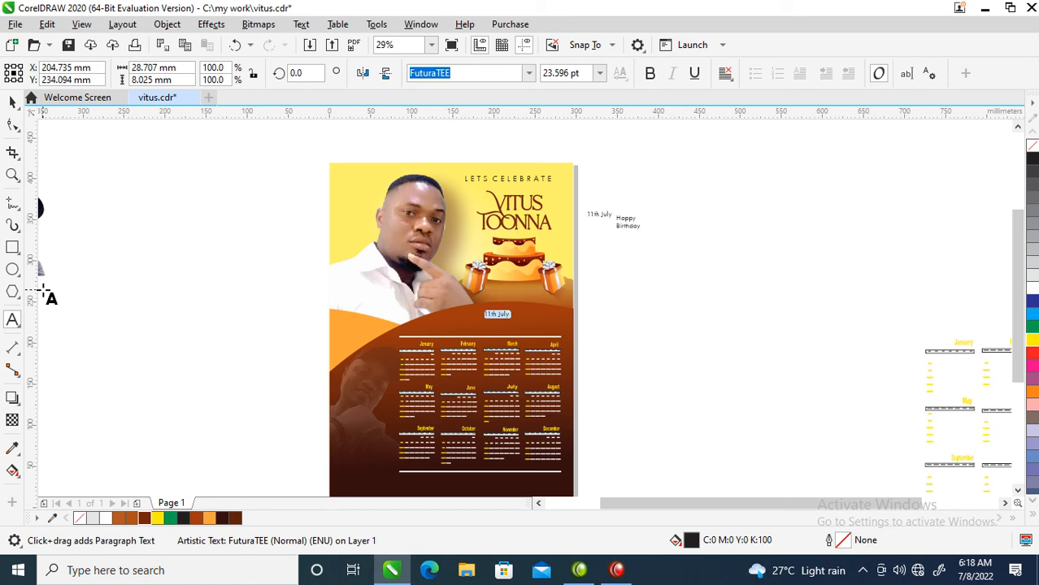
key(Delete)
key(ctrl+space)
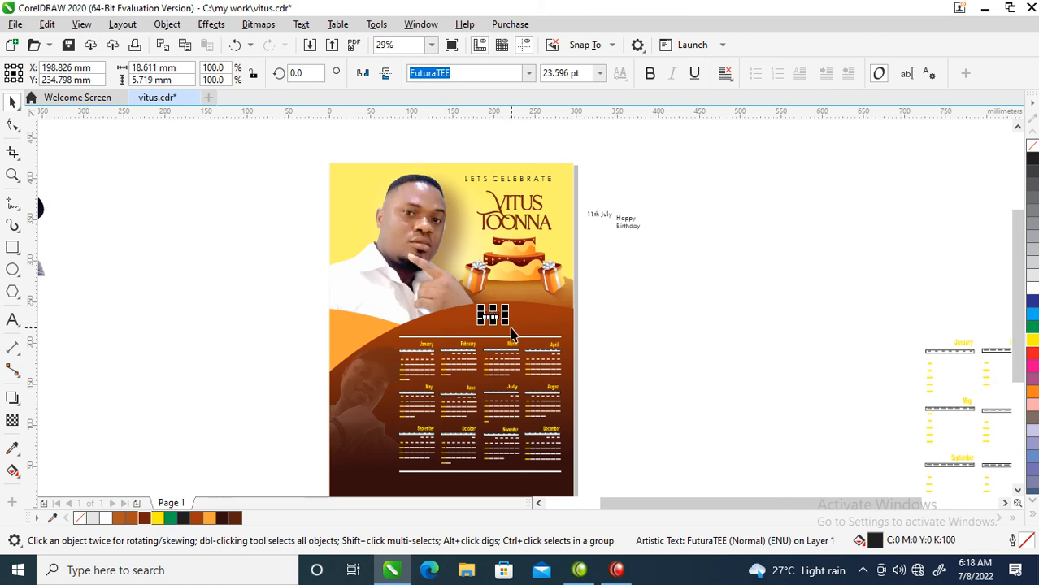
Step: Enlarge the 2022 text to about 77 pt and fill it white
drag(507, 320, 569, 348)
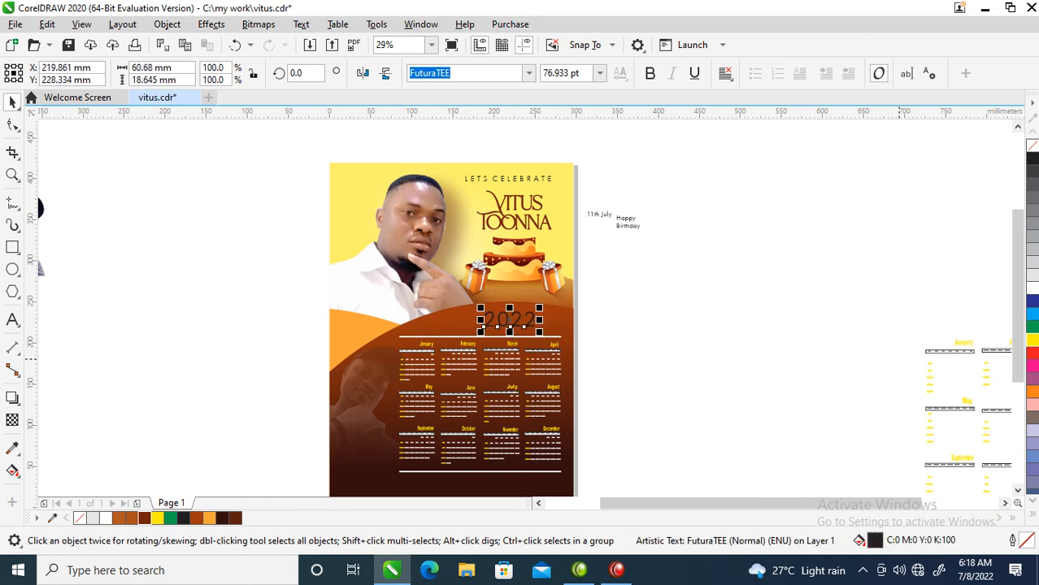
click(1033, 289)
key(z)
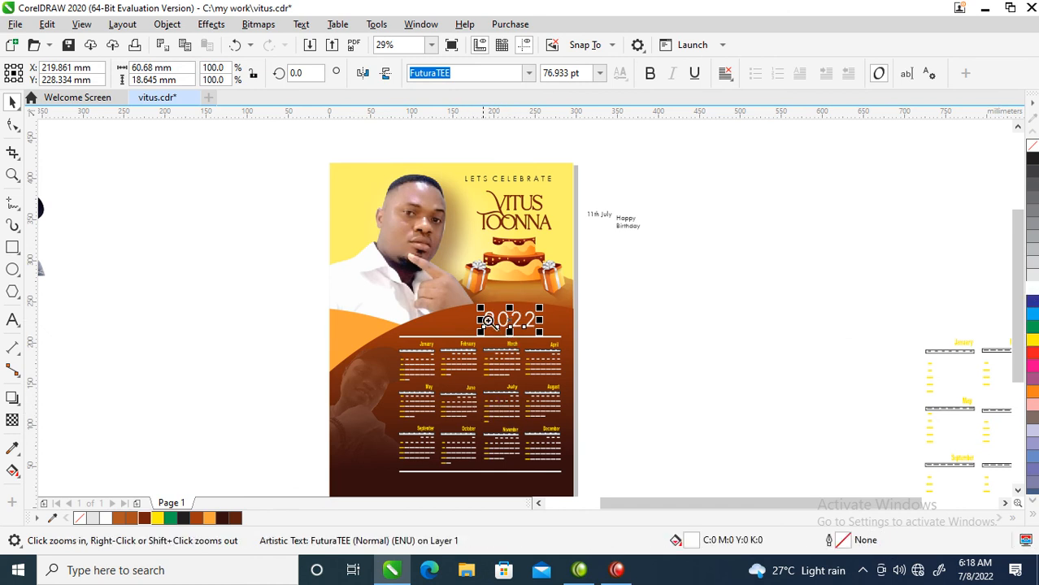
Step: Break the 2022 text into separate digits and stagger them so they overlap above the calendar grid
drag(425, 274, 654, 371)
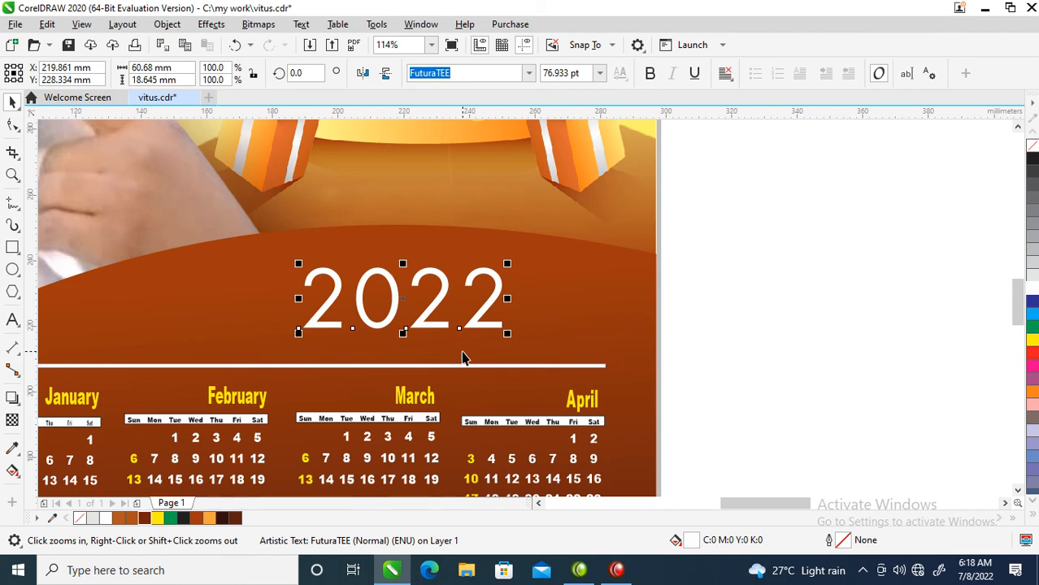
key(space)
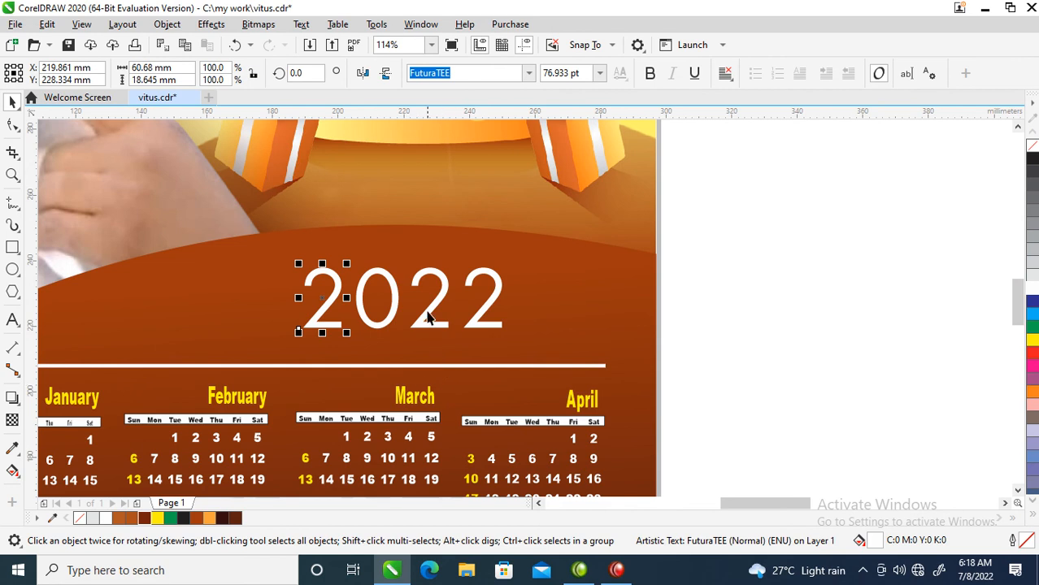
drag(398, 309, 385, 338)
drag(444, 299, 398, 305)
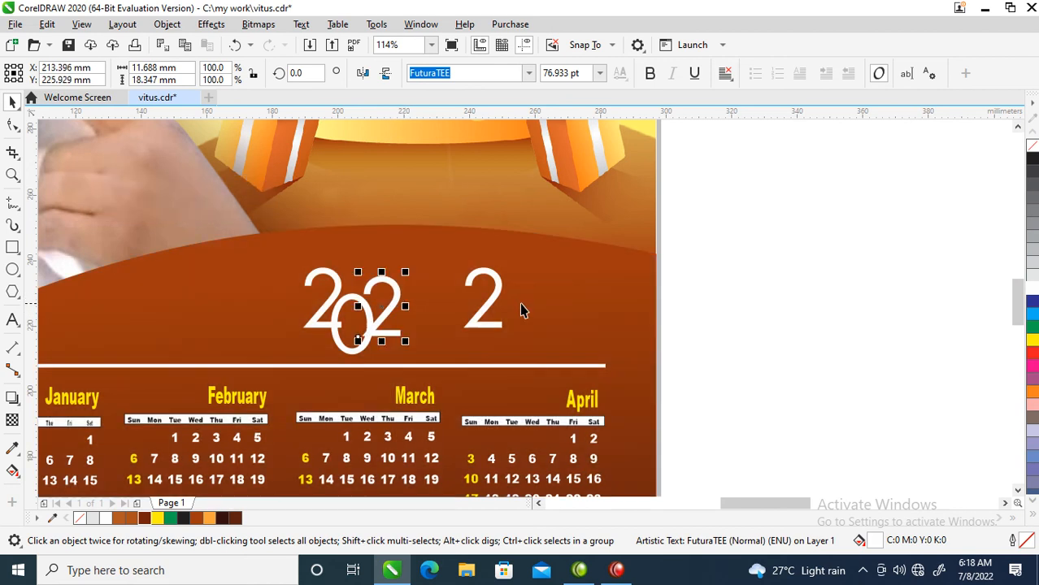
drag(487, 309, 426, 319)
drag(228, 237, 497, 410)
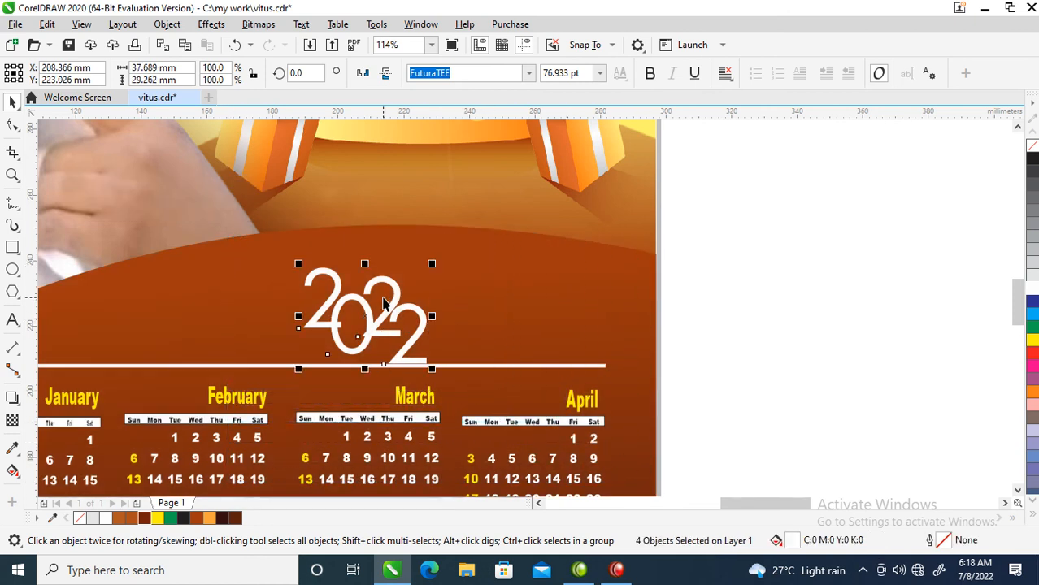
Step: Group the four year digits, enlarge the group to about 56 x 38 mm and place it above the right end of the calendar's upper line
key(ctrl+g)
drag(424, 320, 467, 299)
drag(479, 244, 520, 244)
drag(498, 322, 577, 318)
drag(492, 216, 492, 235)
scroll(537, 285, down, 2)
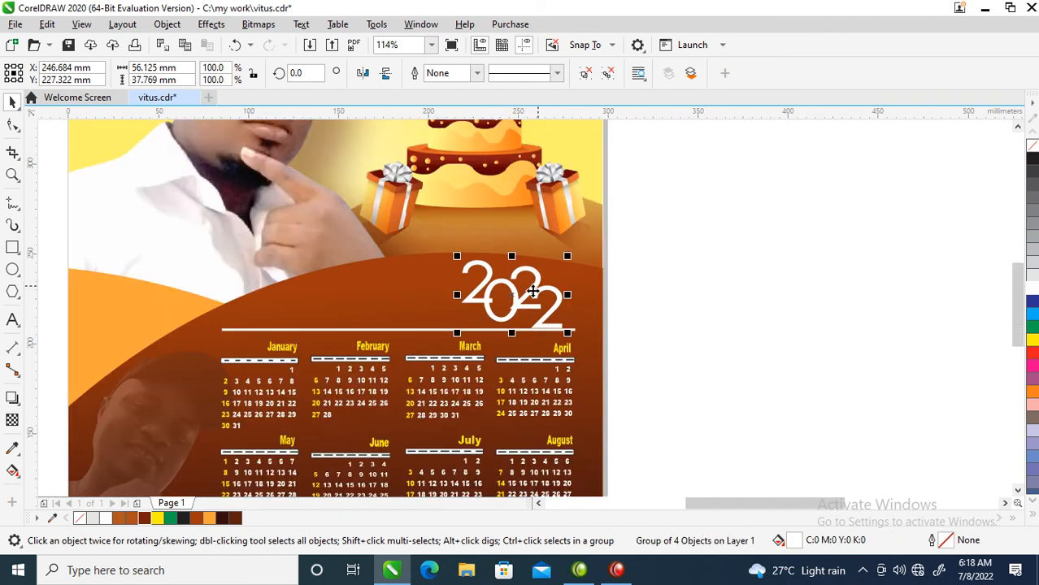
scroll(411, 233, down, 2)
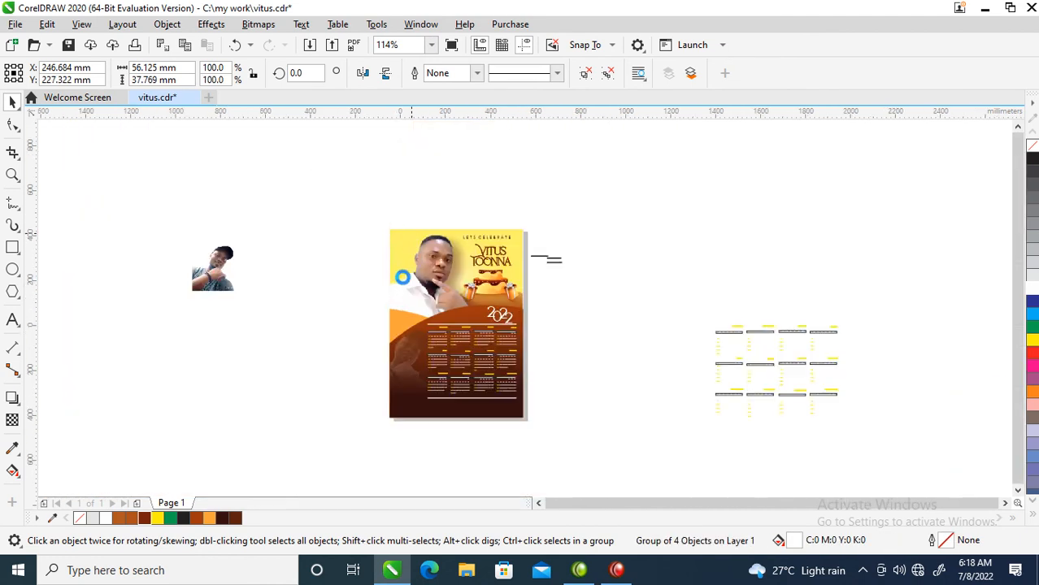
Step: Move the birthday date and Happy Birthday texts from beside the page onto the poster's lower-left area and fill them white
key(F2)
drag(349, 188, 520, 324)
mouse_move(668, 205)
mouse_down()
mouse_move(627, 197)
mouse_move(689, 221)
mouse_move(654, 205)
mouse_up()
drag(602, 228, 459, 373)
click(636, 193)
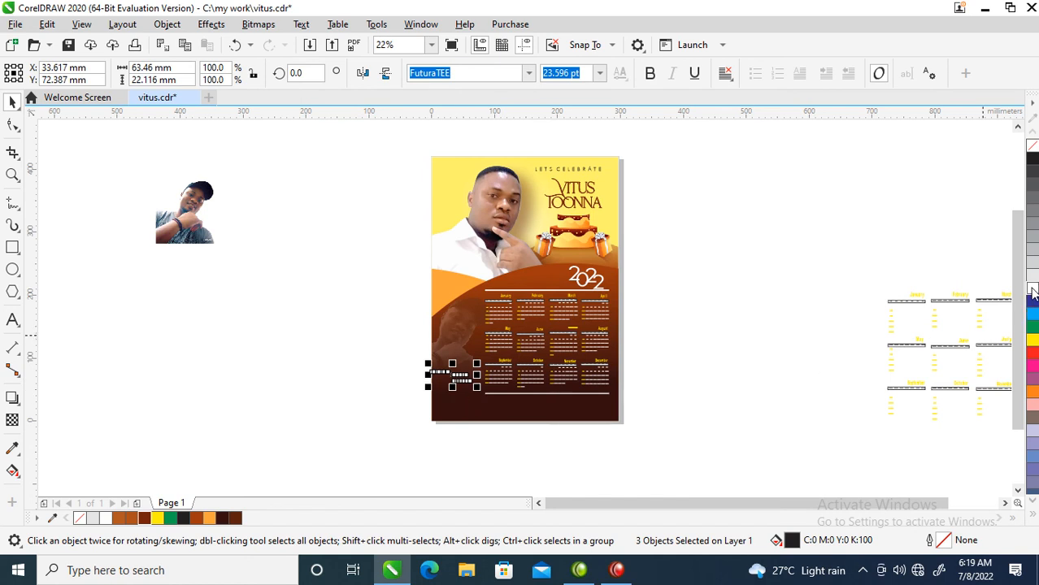
key(z)
drag(358, 325, 584, 420)
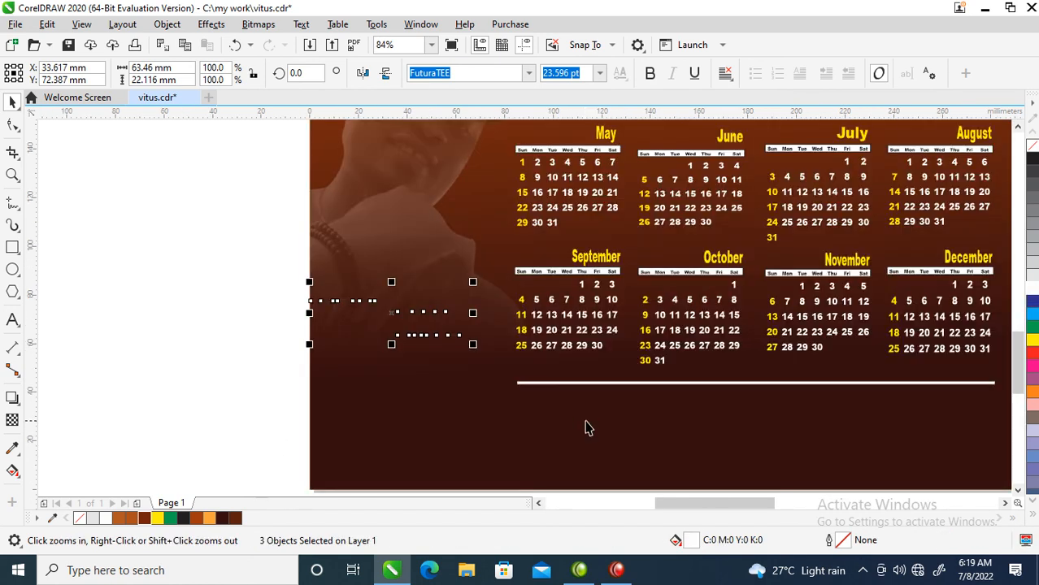
key(space)
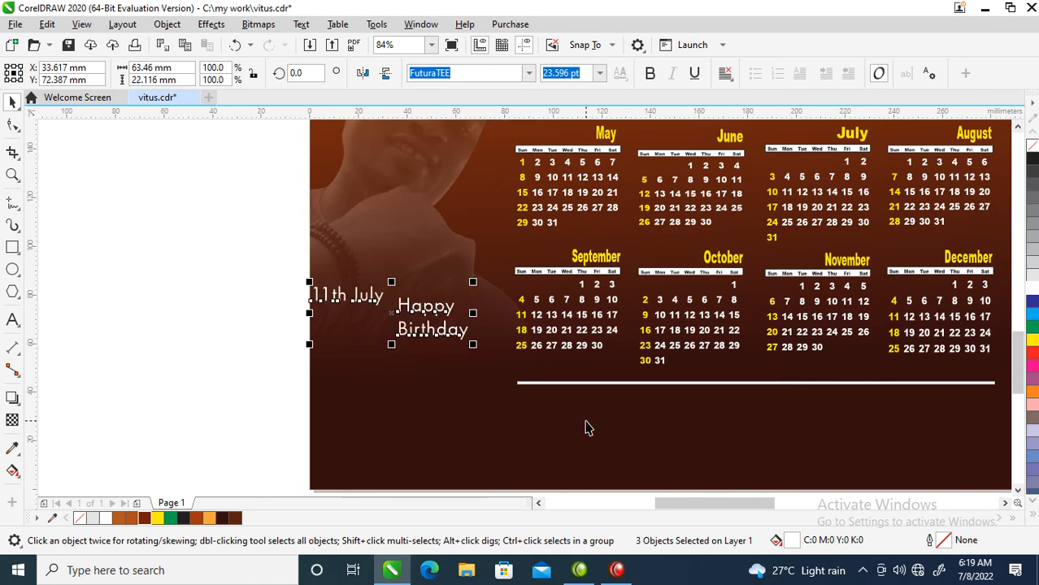
click(182, 220)
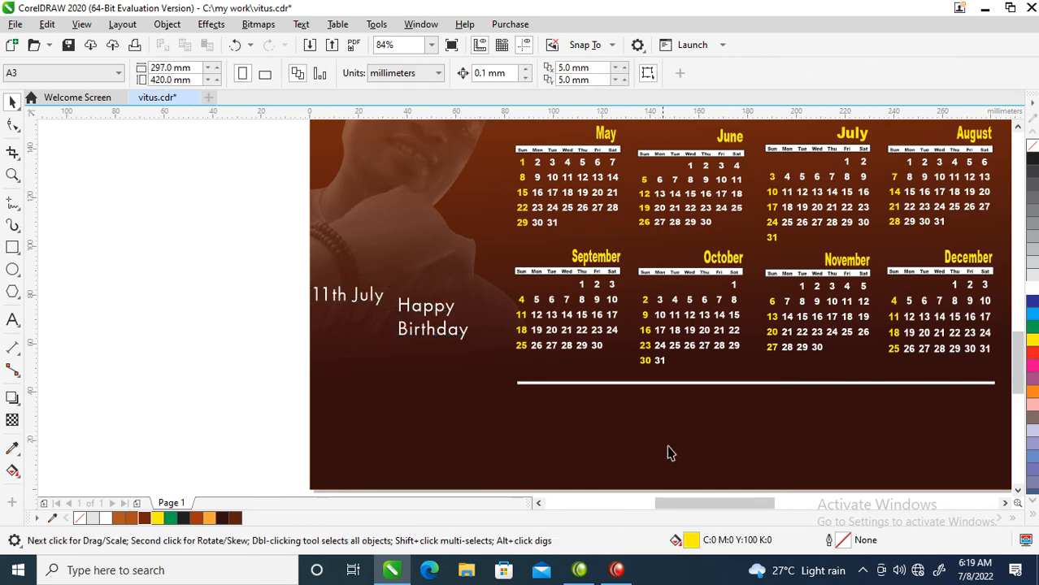
Step: Set the words Happy and Birthday in Hello Paris Script and give them a white outline
click(457, 309)
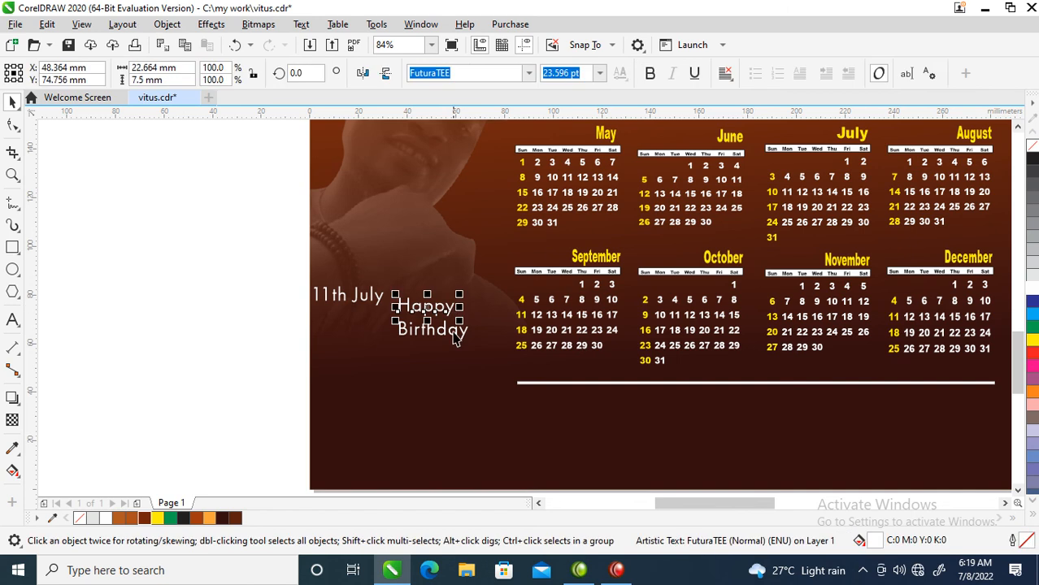
shift+click(466, 343)
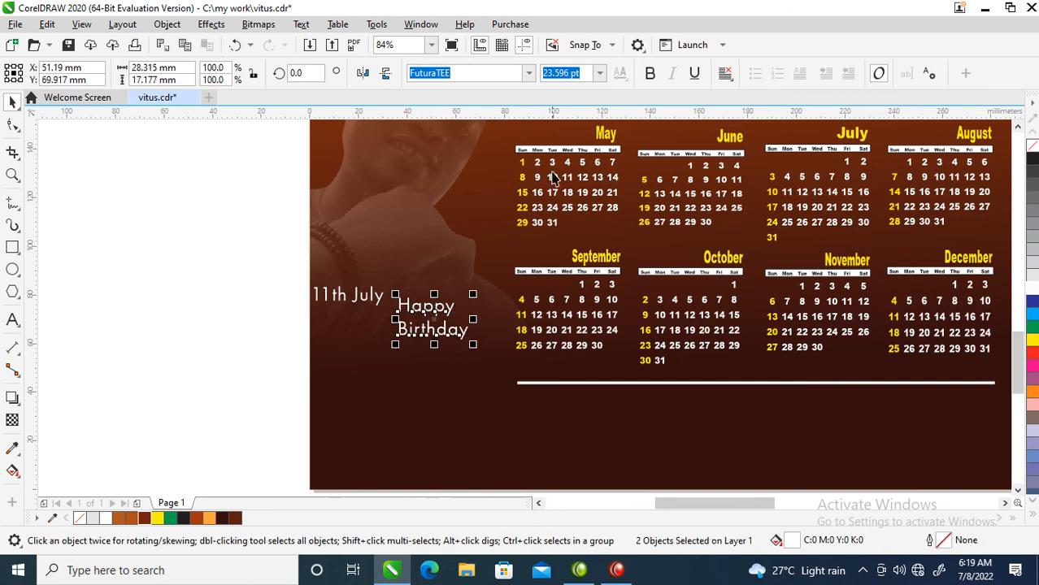
click(528, 72)
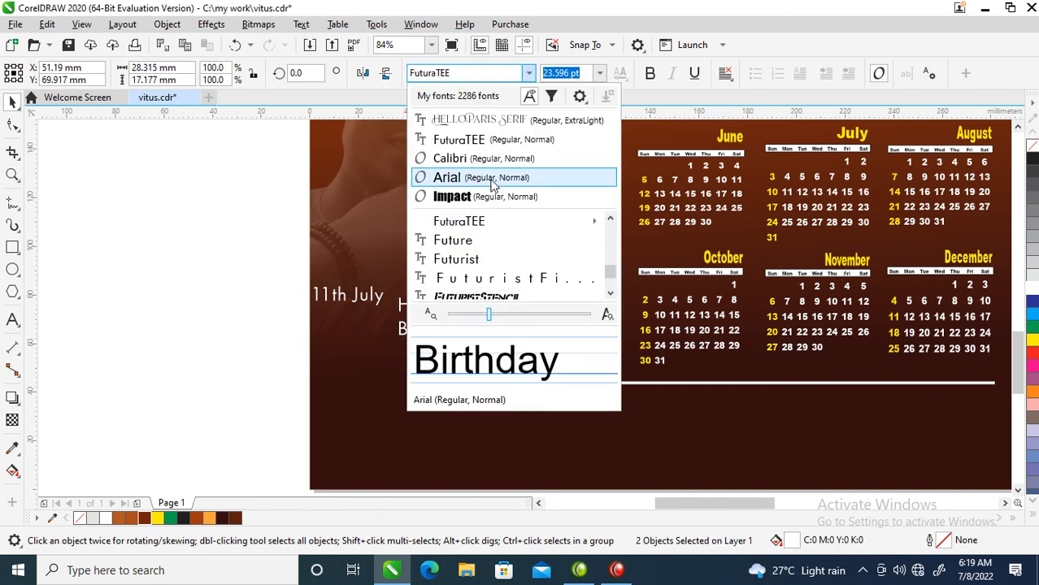
scroll(491, 185, down, 10)
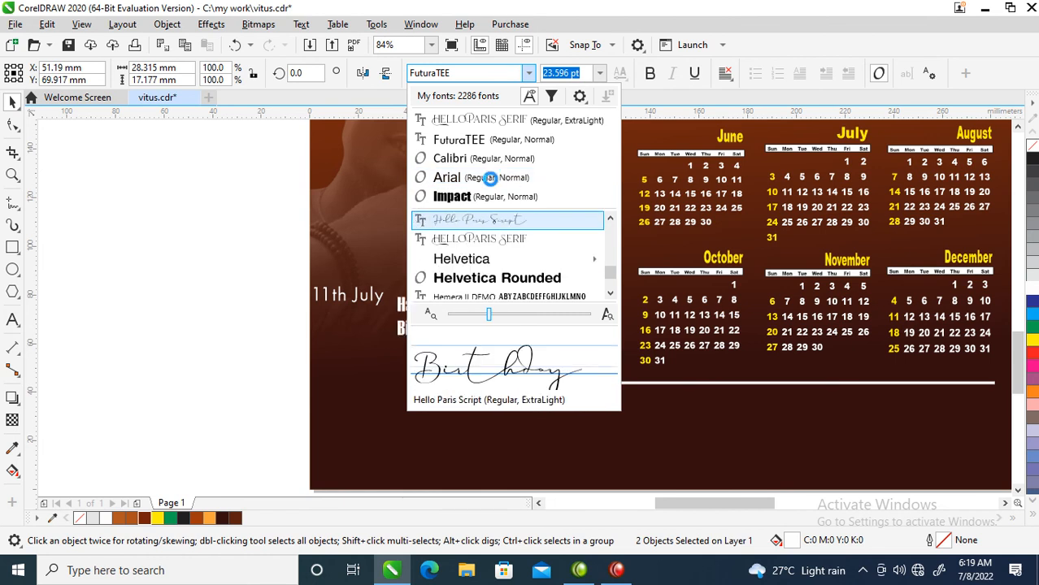
click(495, 221)
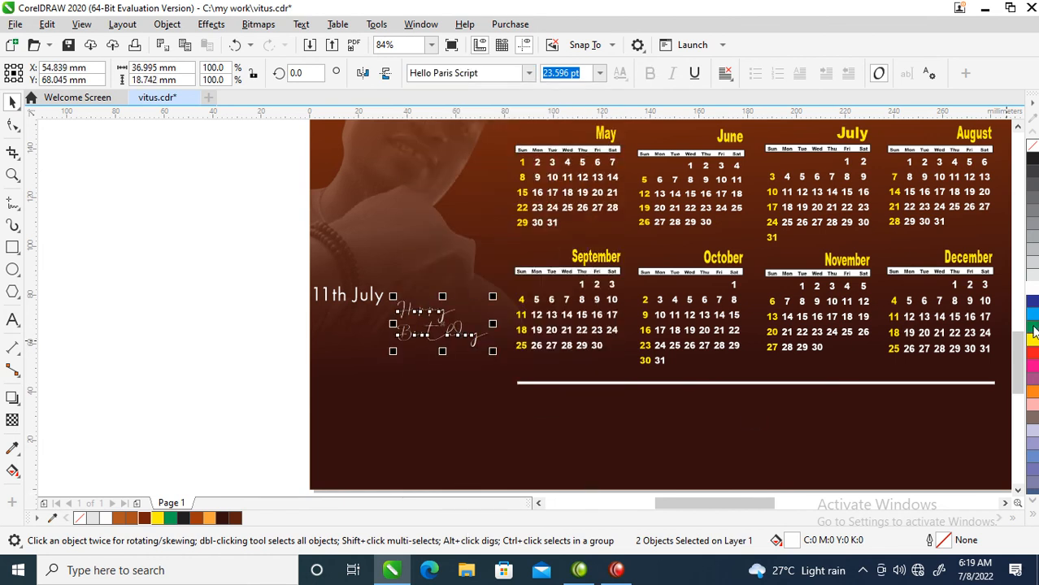
right_click(1032, 288)
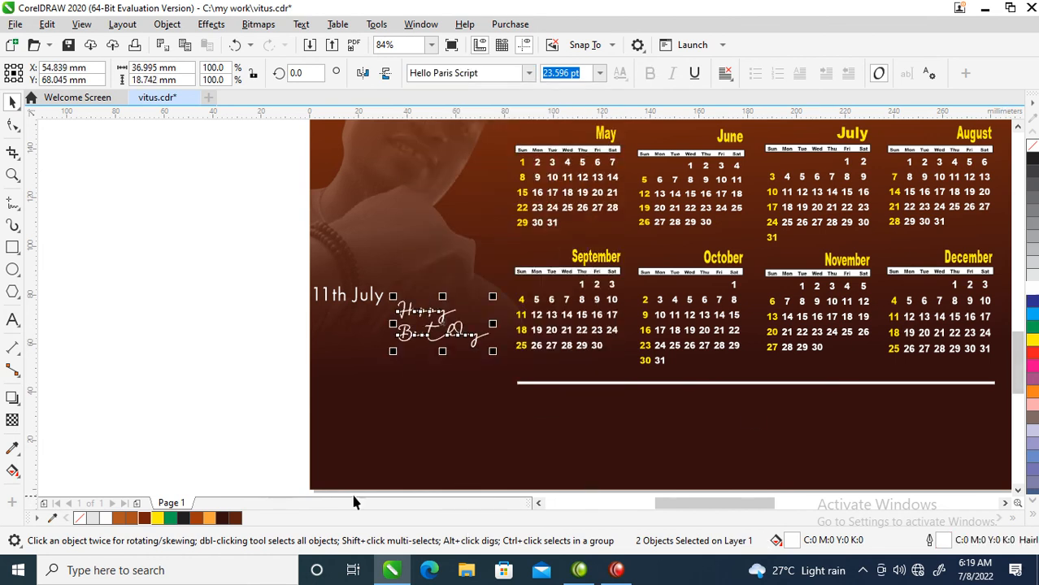
Step: Move the Happy Birthday words further below the date and enlarge Happy to about 60 pt
drag(458, 331, 437, 388)
click(262, 350)
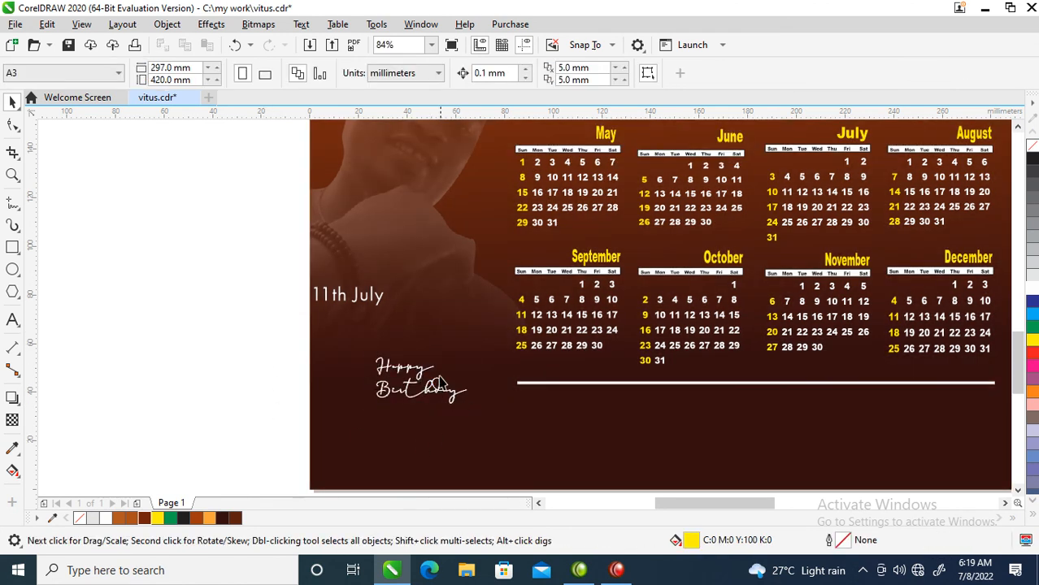
click(421, 375)
click(439, 354)
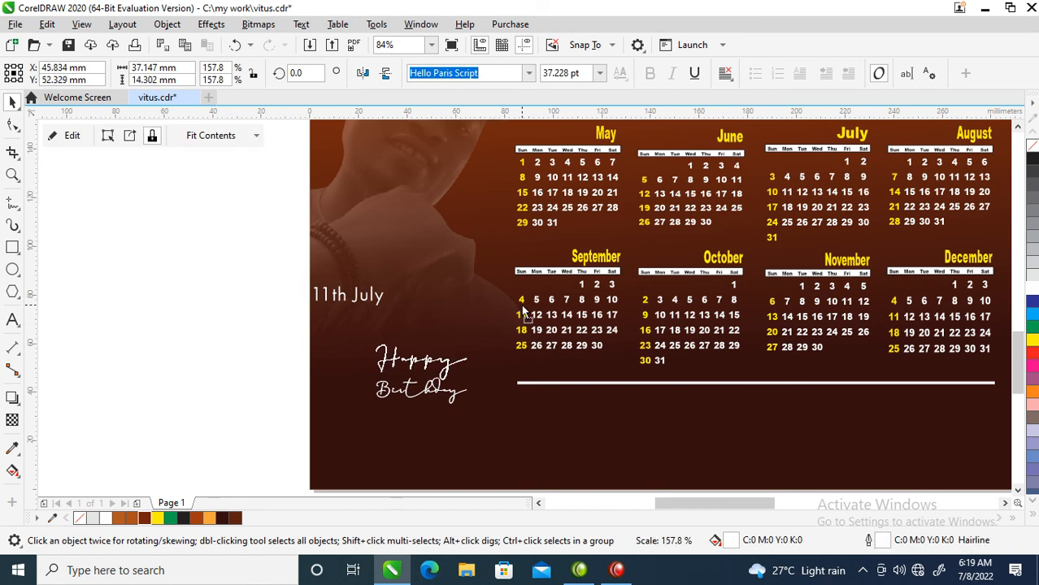
drag(457, 381, 532, 308)
key(ctrl+z)
click(451, 360)
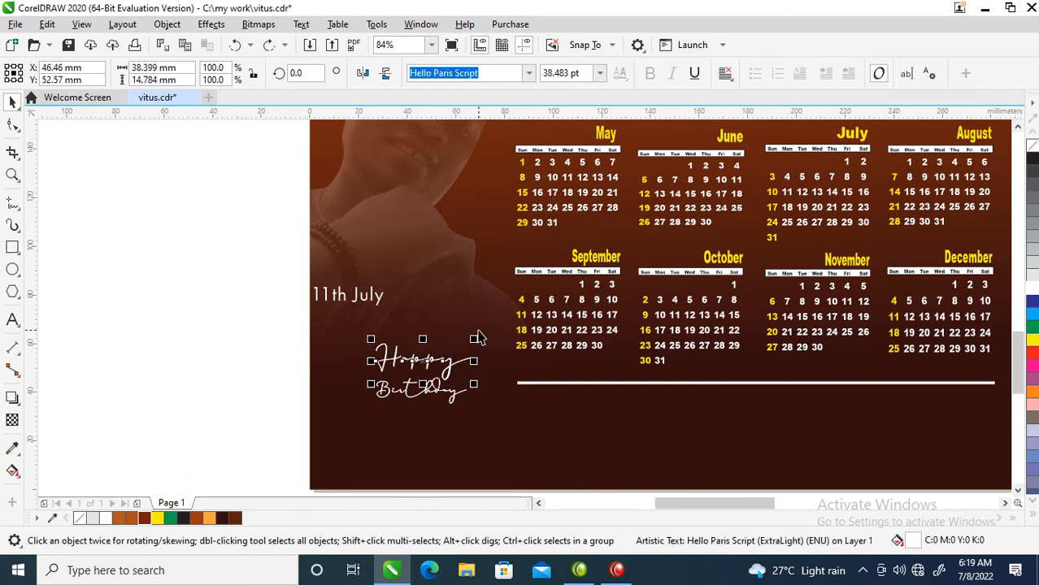
drag(474, 339, 531, 305)
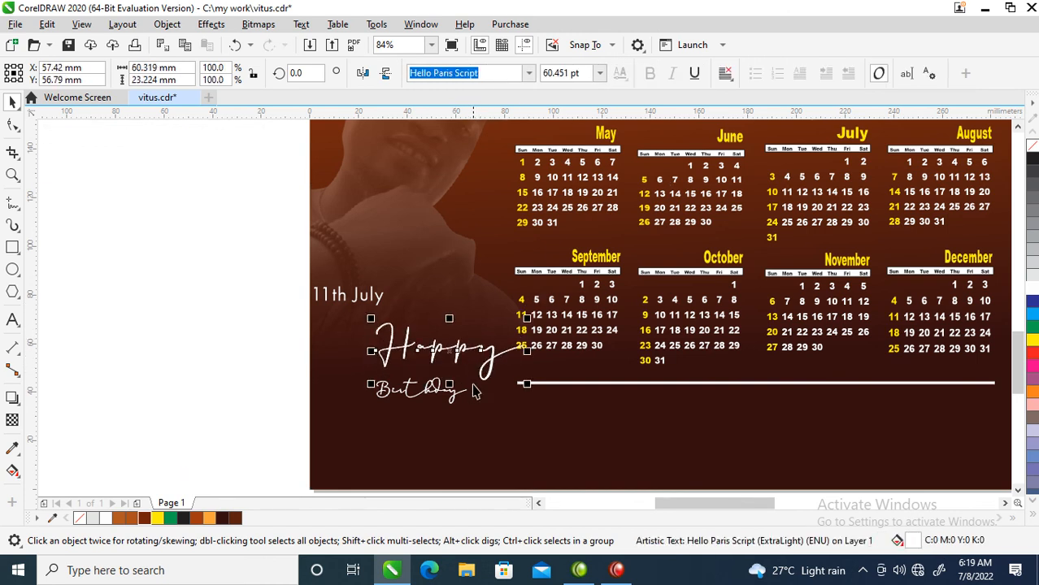
Step: Enlarge the word Birthday to about 58 pt
click(457, 407)
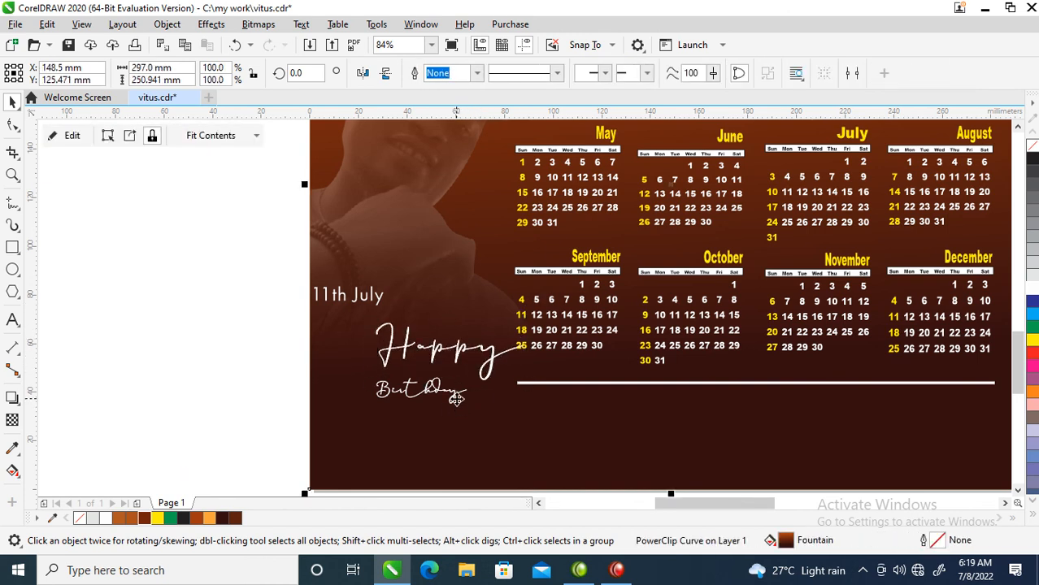
click(453, 398)
key(ctrl+r)
key(ctrl+r)
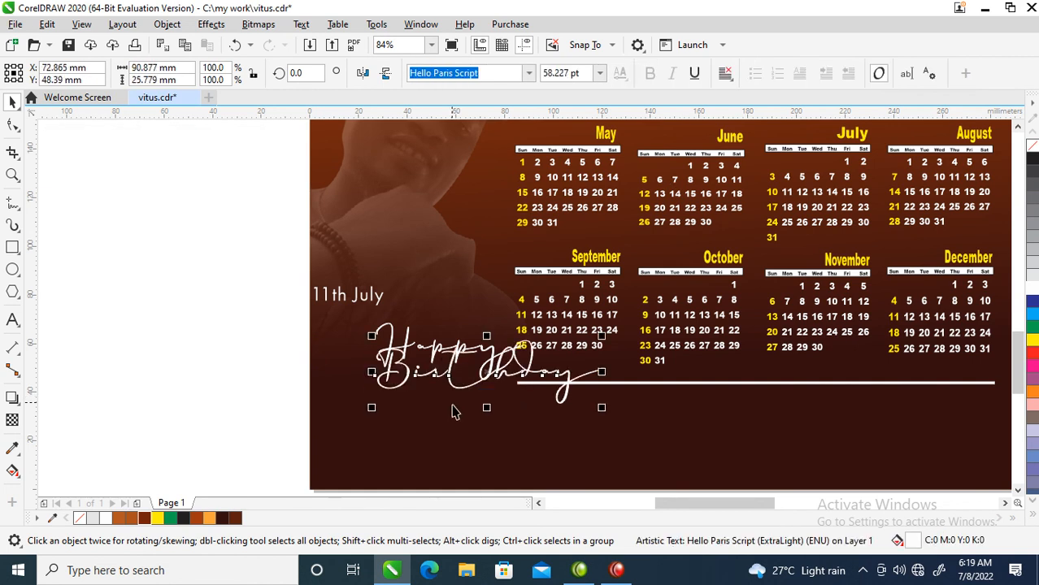
Step: Arrange Birthday directly beneath Happy and position both words in the poster's lower-left corner
drag(521, 366, 497, 409)
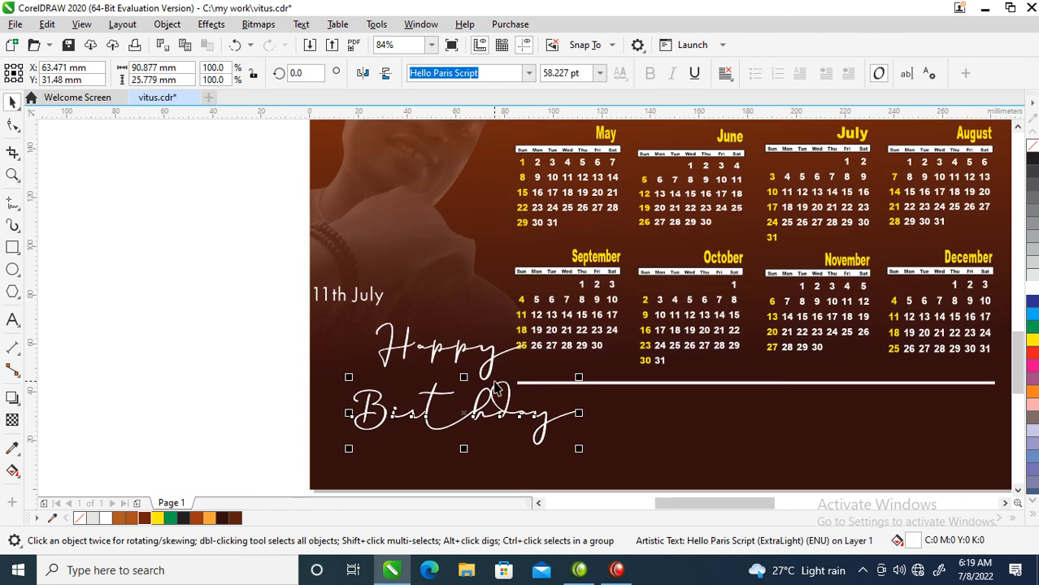
drag(495, 362, 466, 370)
shift+click(489, 418)
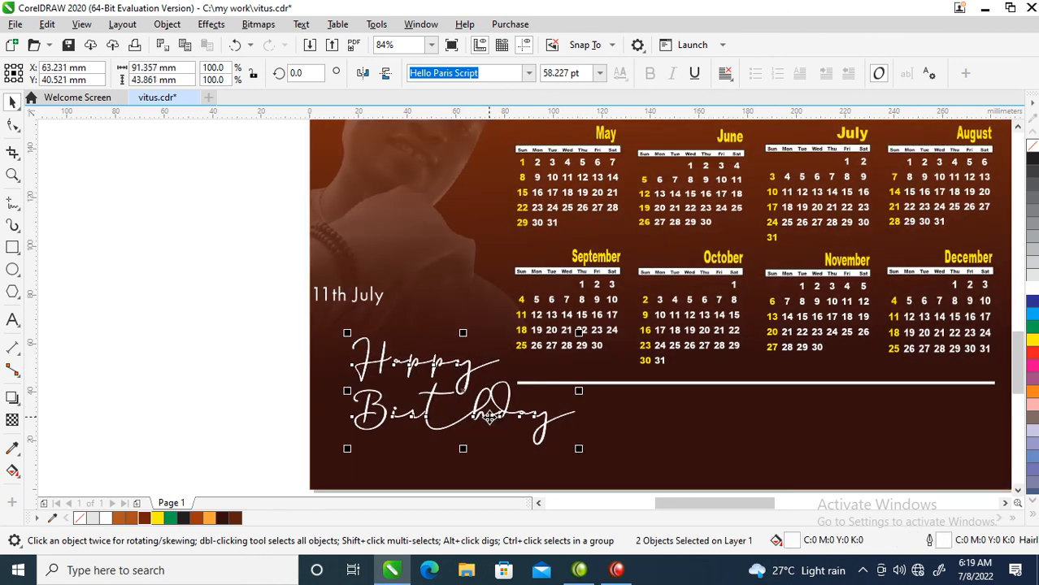
drag(491, 418, 501, 413)
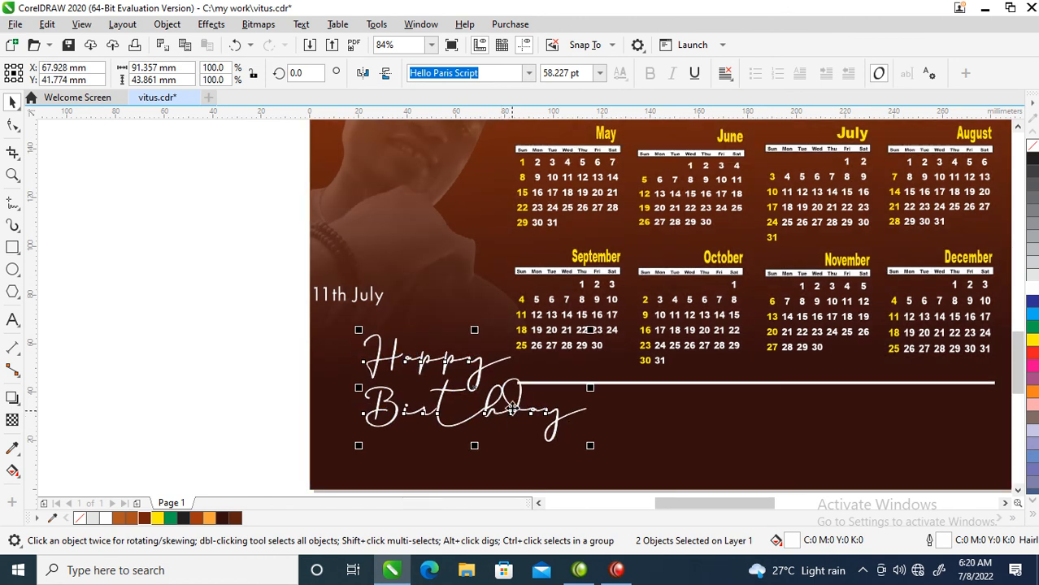
scroll(517, 378, down, 3)
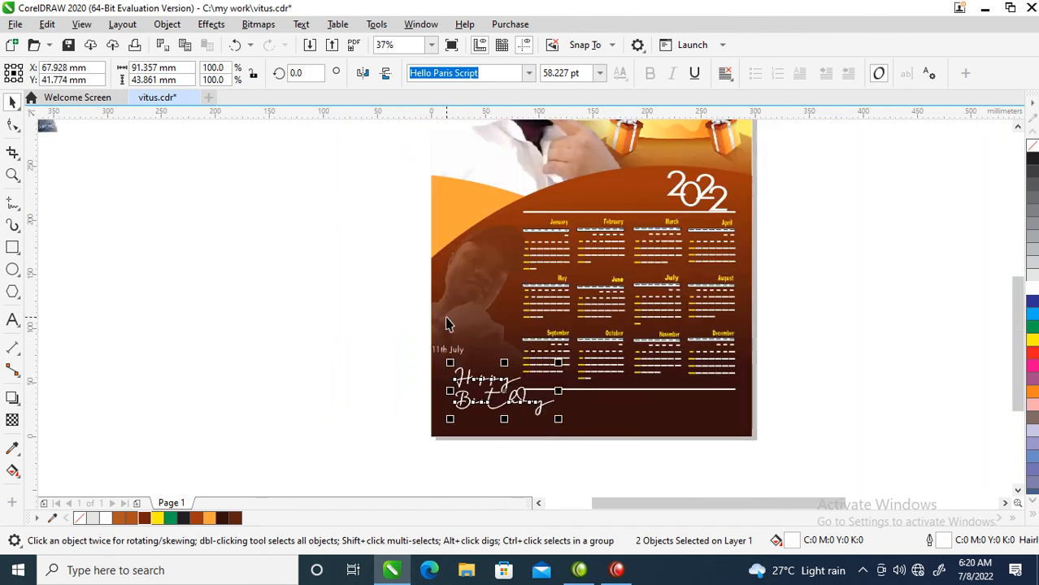
Step: Move the birthday date text inward so it sits above the Happy Birthday words
key(z)
drag(400, 173, 641, 435)
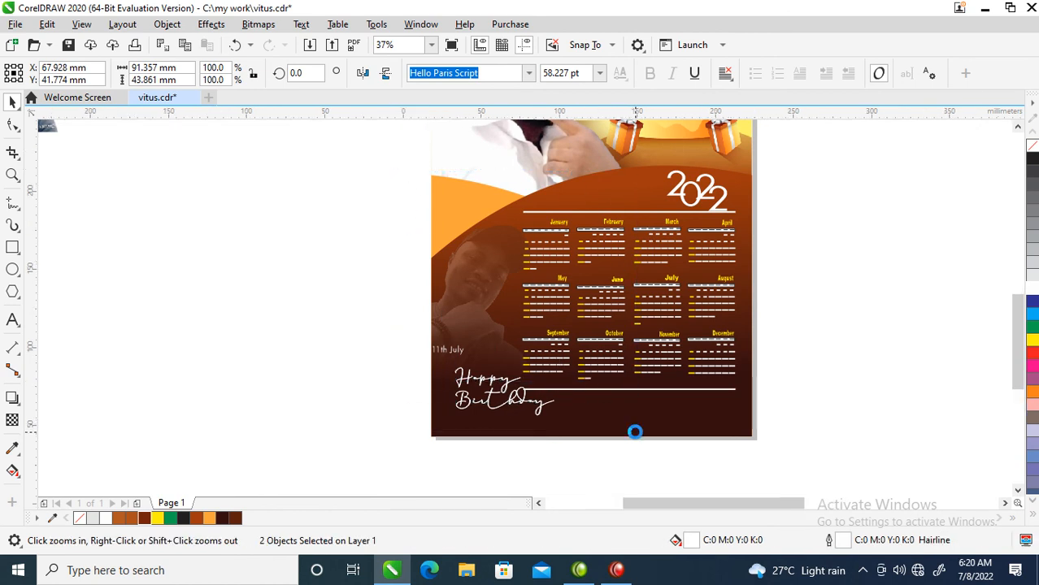
key(space)
click(431, 379)
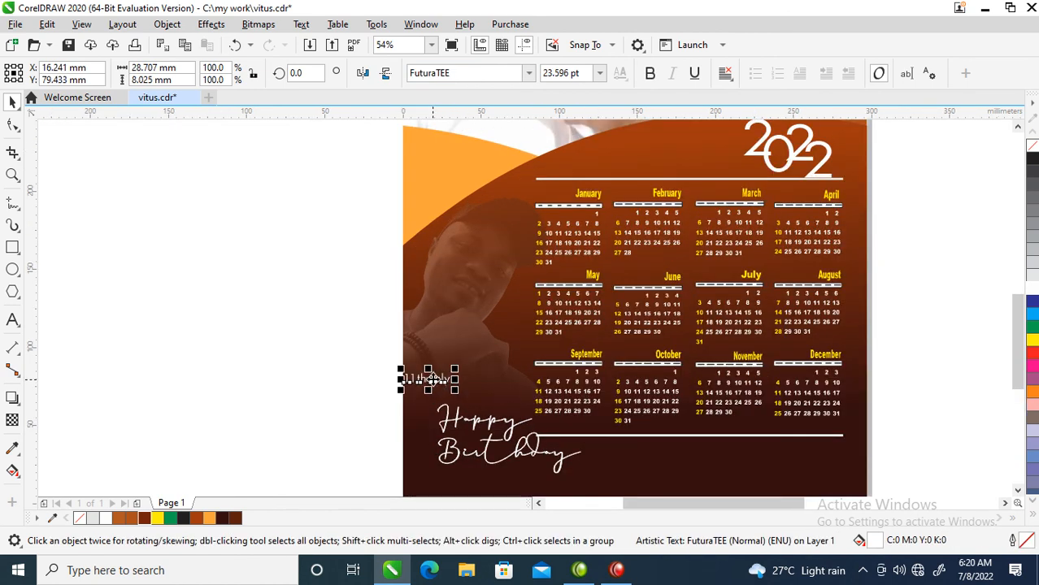
drag(439, 375, 475, 380)
Step: Break the date text into day and month, make the day bold and place it above the month
key(z)
drag(405, 329, 531, 424)
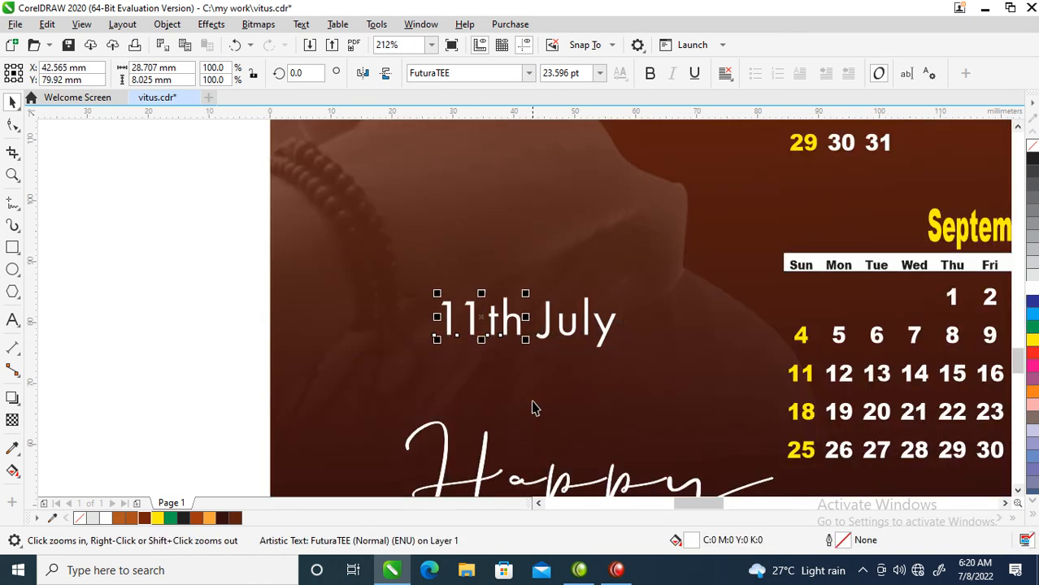
key(space)
click(649, 73)
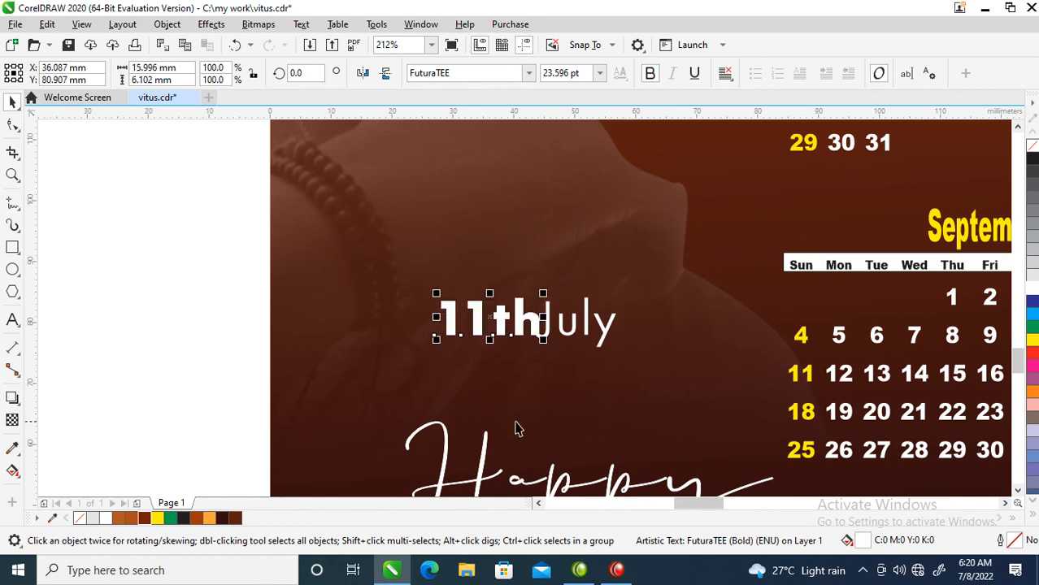
drag(520, 319, 524, 260)
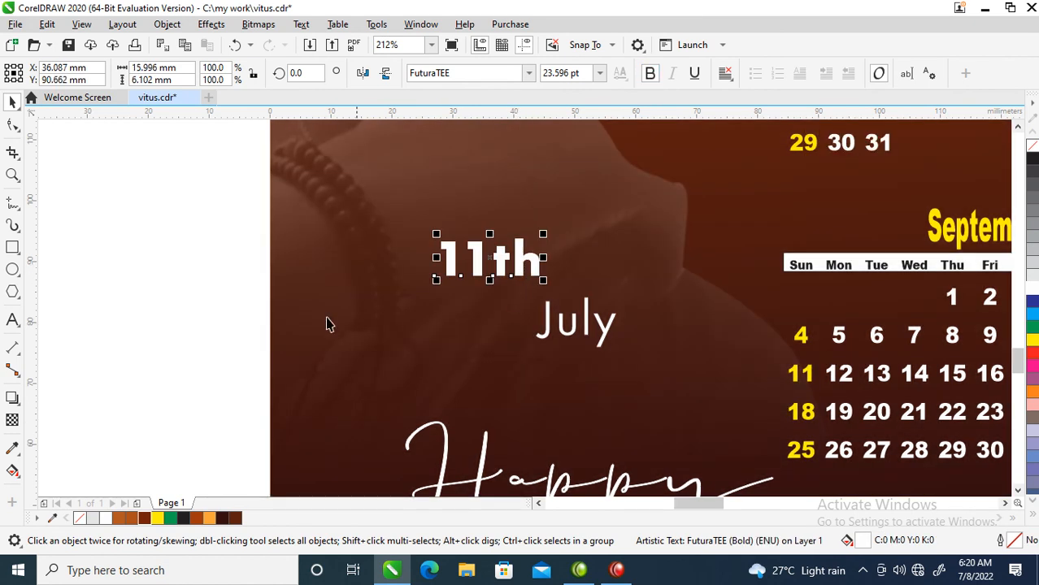
Step: Tighten the day's letter spacing, align the month beneath it and enlarge both to about 46 pt, 28 x 29 mm overall
click(13, 127)
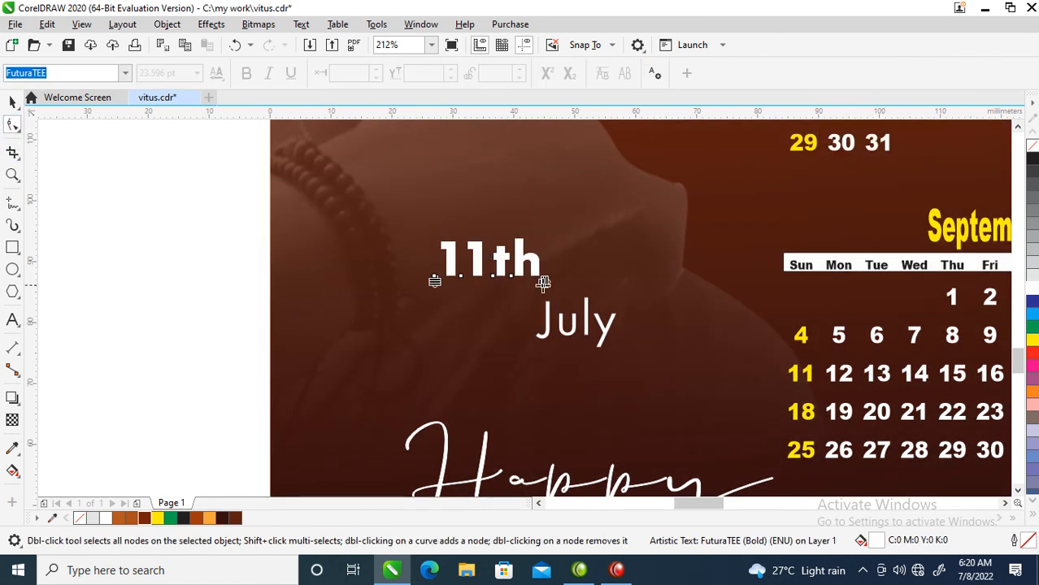
drag(542, 283, 523, 302)
key(space)
drag(573, 338, 470, 322)
drag(410, 217, 573, 386)
drag(563, 234, 567, 260)
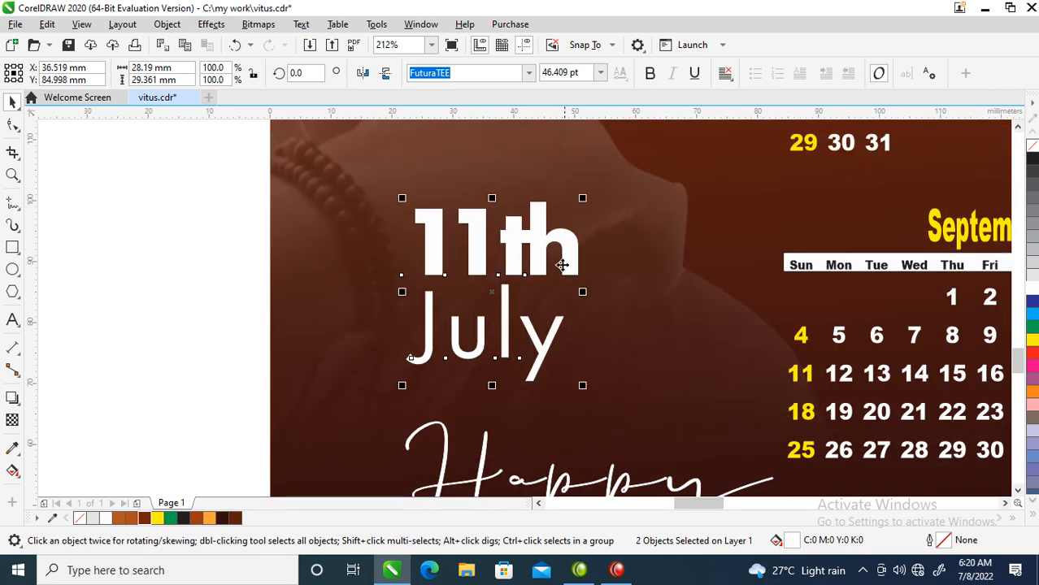
scroll(557, 268, down, 3)
scroll(544, 235, down, 3)
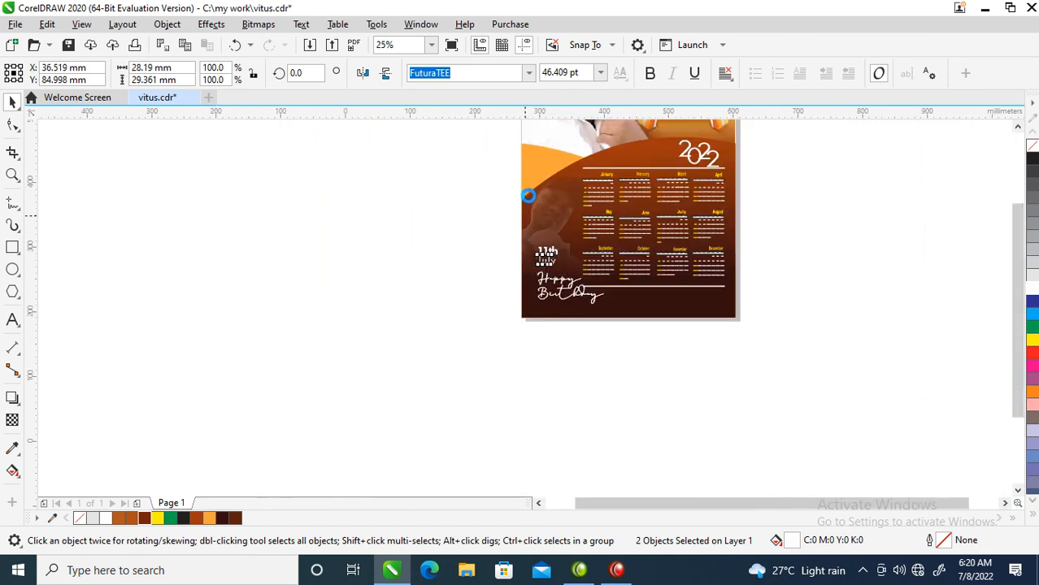
key(F4)
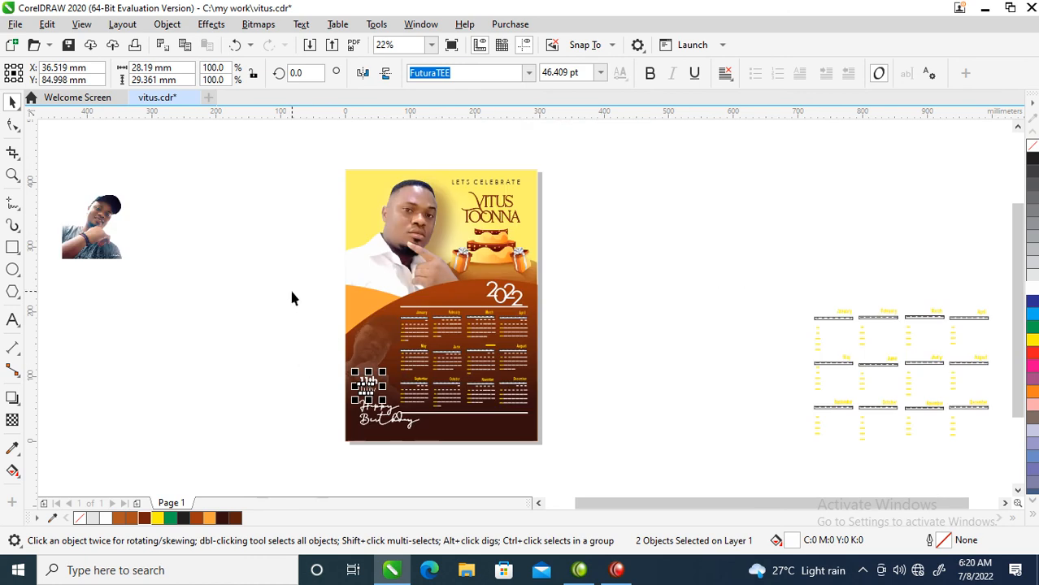
Step: Move the day and month text together about 4 mm upward, farther from the Happy Birthday words
key(z)
drag(321, 343, 446, 434)
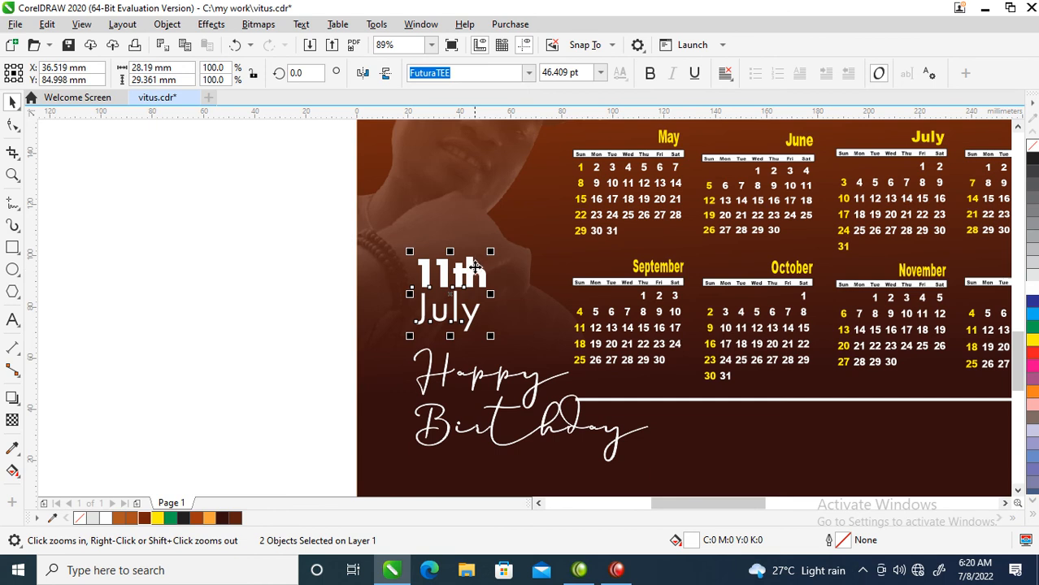
drag(473, 262, 474, 253)
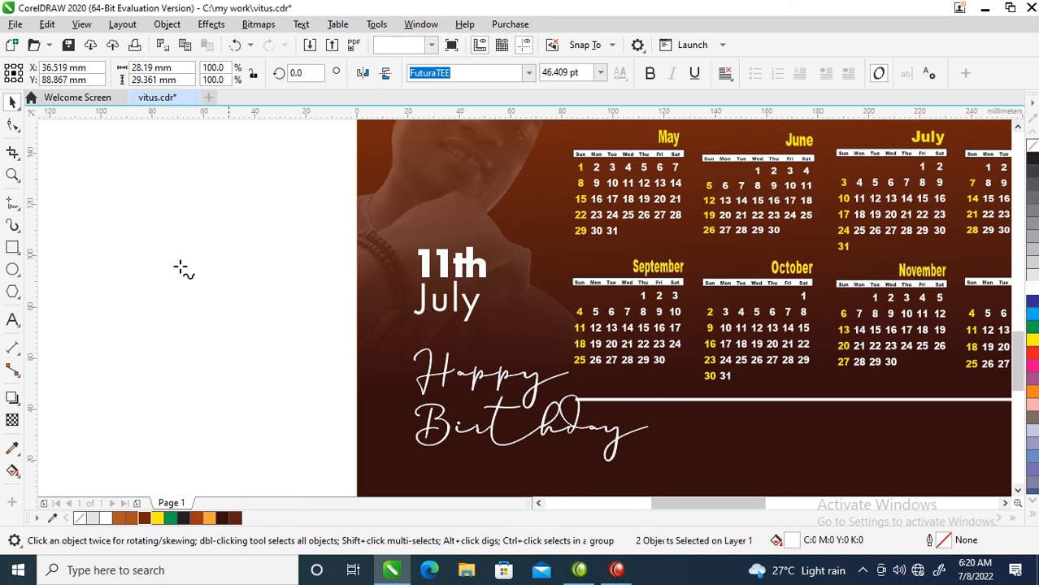
Step: Draw a vertical line about 61 mm long just left of the date text and give it a white outline
key(F5)
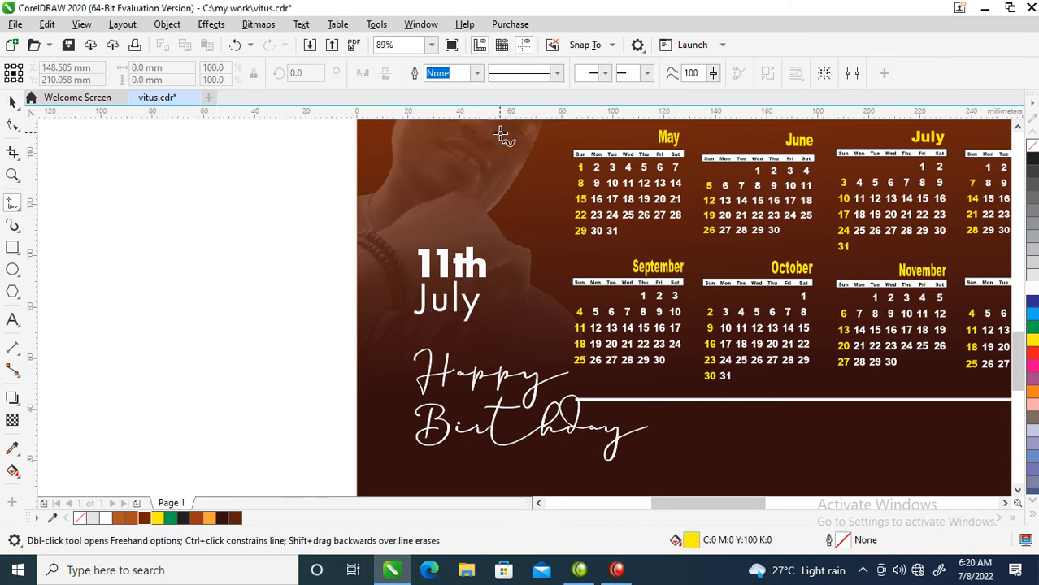
click(404, 186)
click(404, 343)
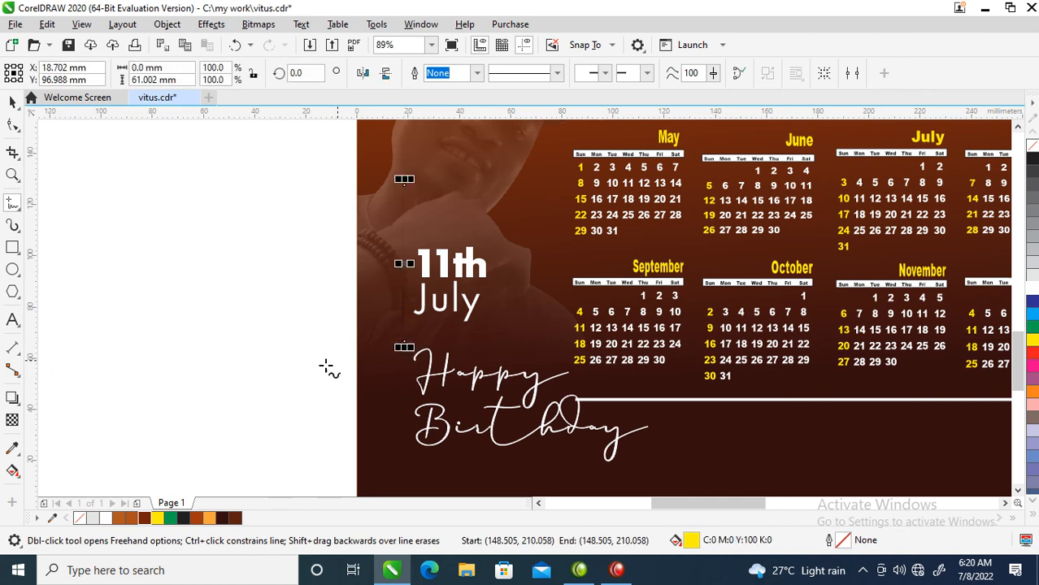
key(space)
right_click(1031, 288)
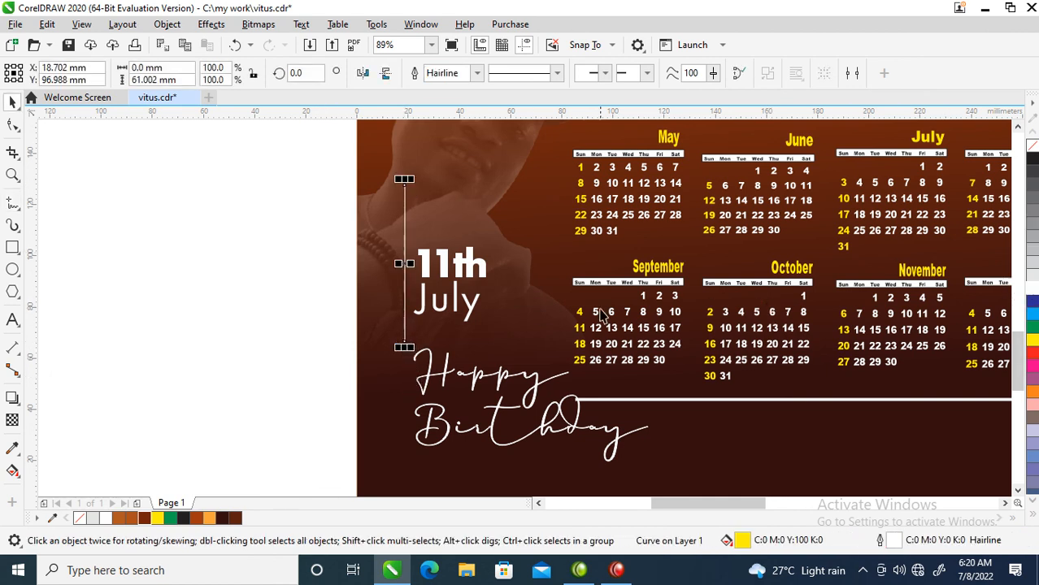
Step: Set the vertical line's outline to a dashed style with a width of 2 points
key(F12)
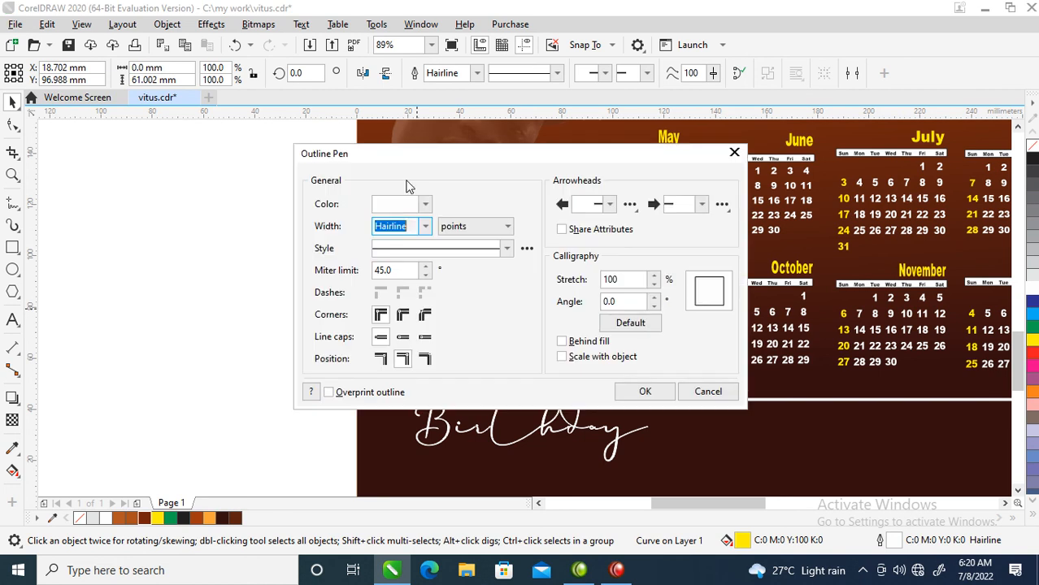
click(505, 248)
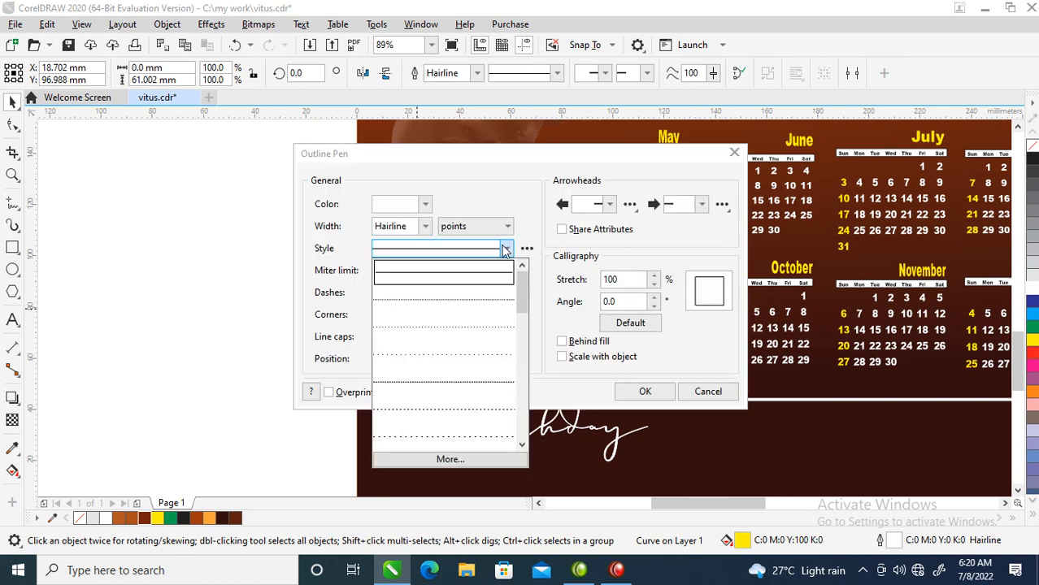
click(466, 409)
click(388, 226)
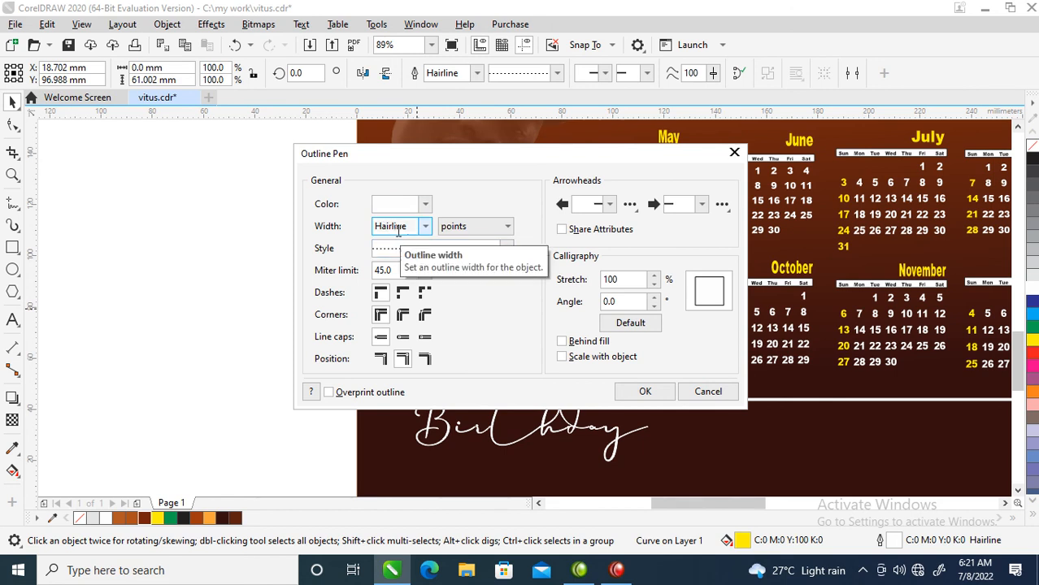
text(2)
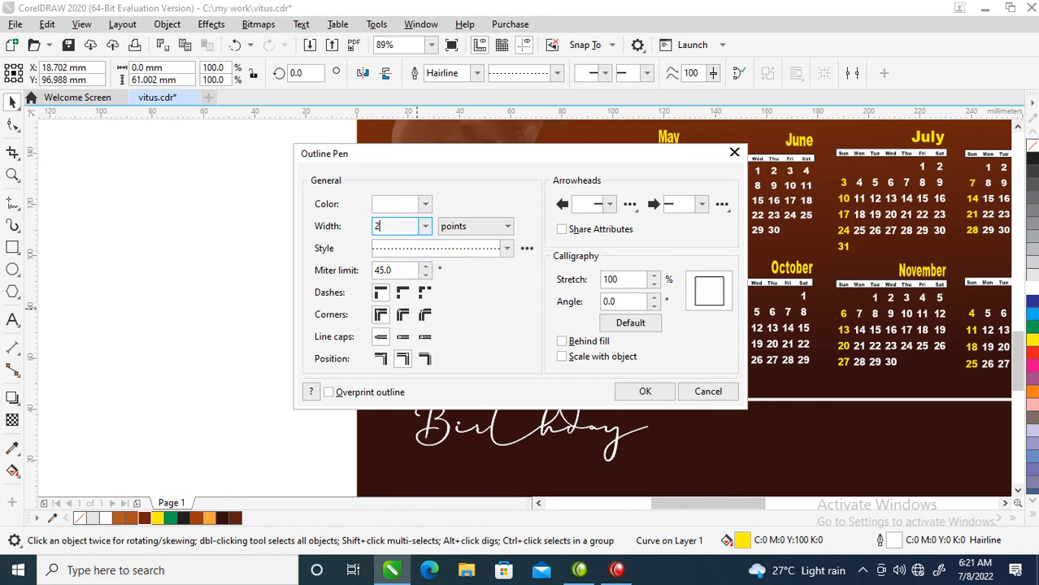
key(Return)
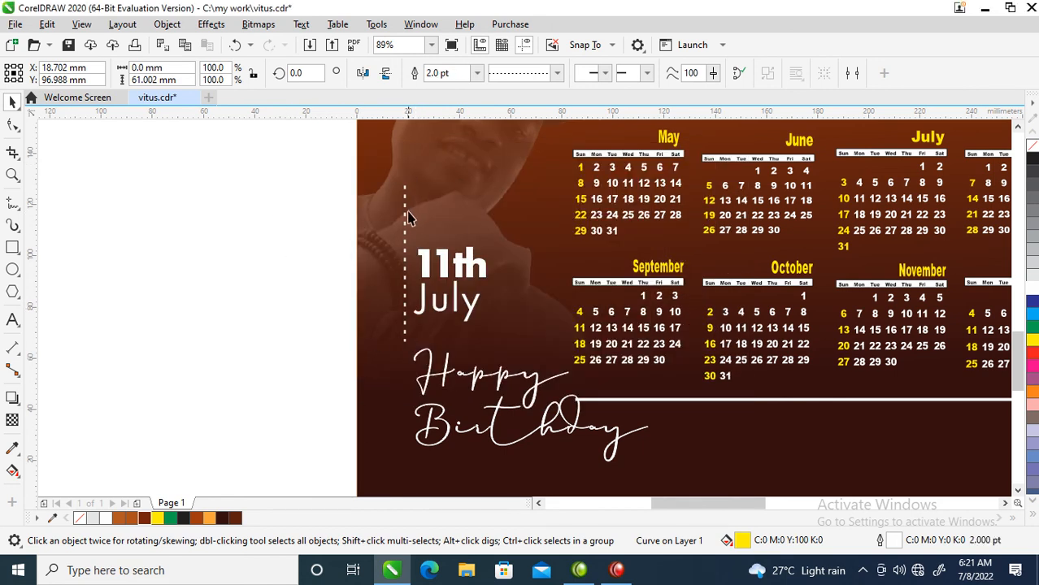
Step: Create a copy of the dashed line rotated to 270 degrees and place it horizontally just above the day, crossing the vertical line
click(407, 217)
drag(416, 178, 459, 264)
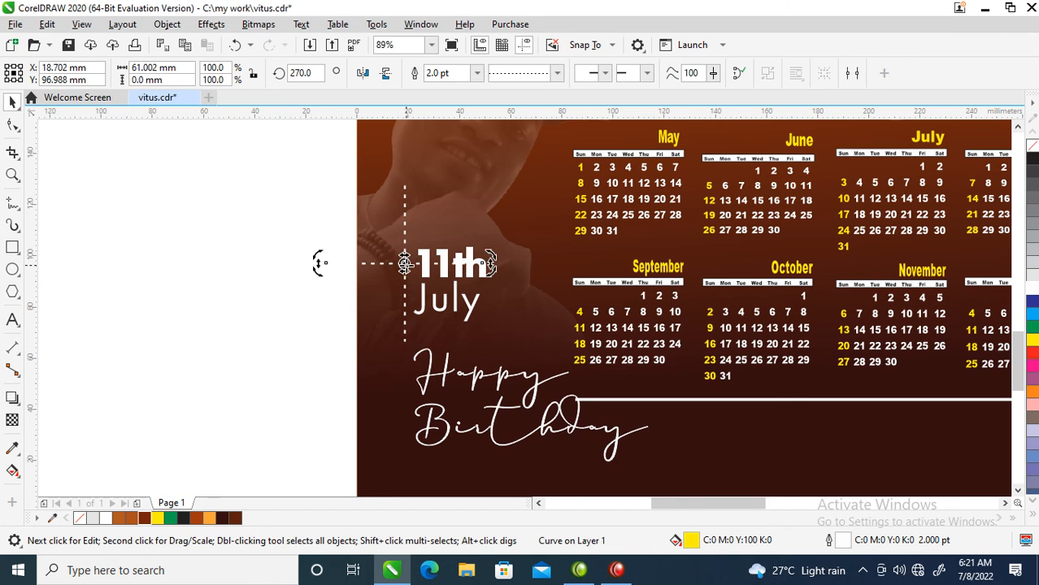
drag(404, 263, 461, 234)
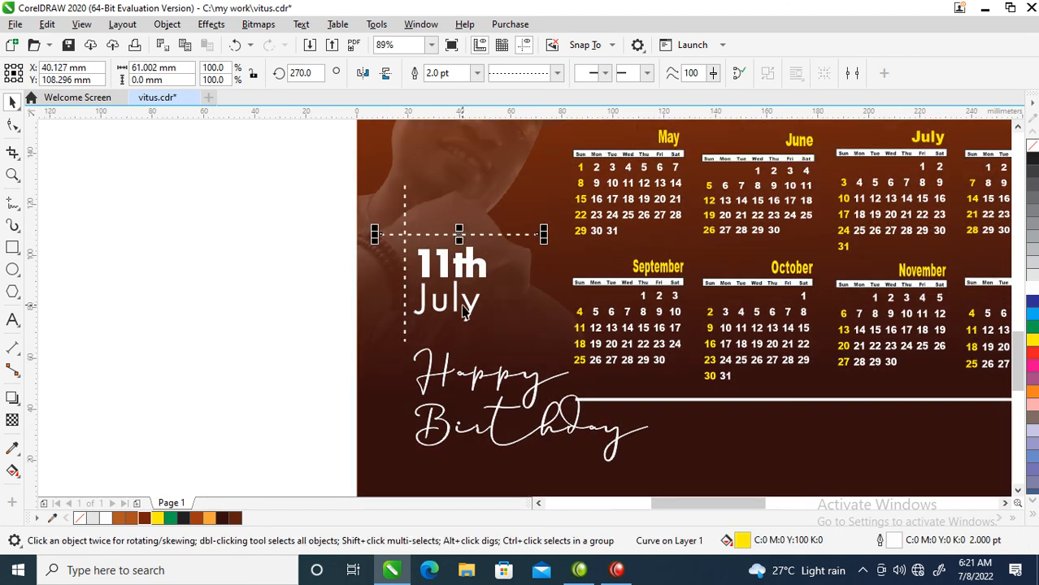
scroll(465, 297, down, 3)
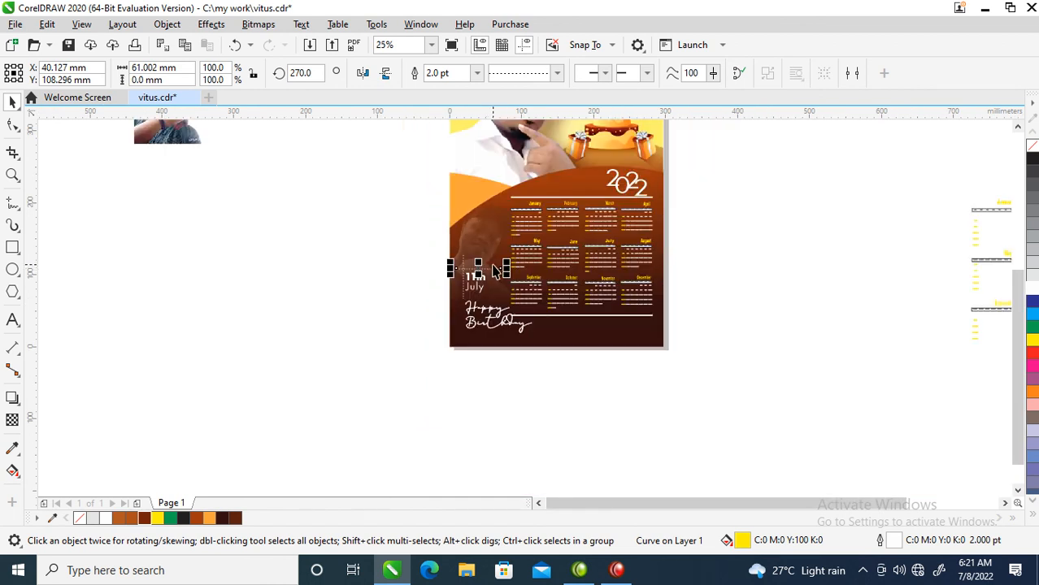
scroll(492, 133, down, 1)
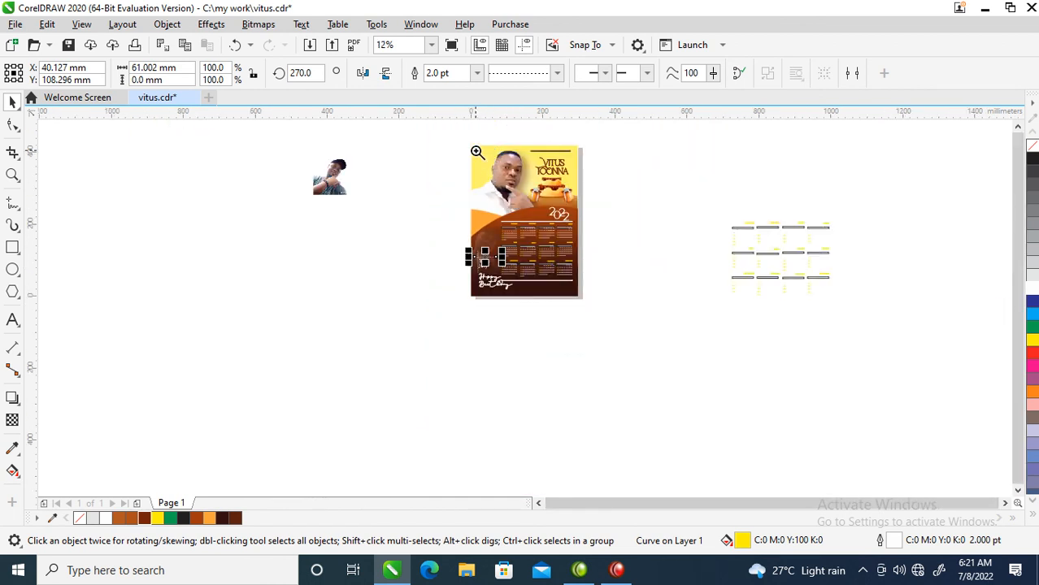
drag(467, 141, 591, 306)
click(727, 211)
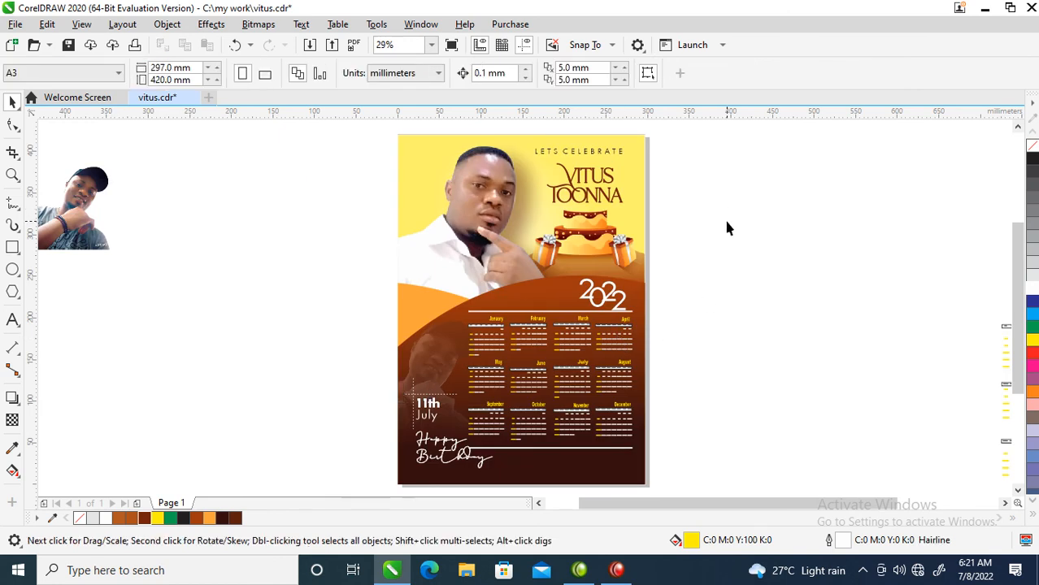